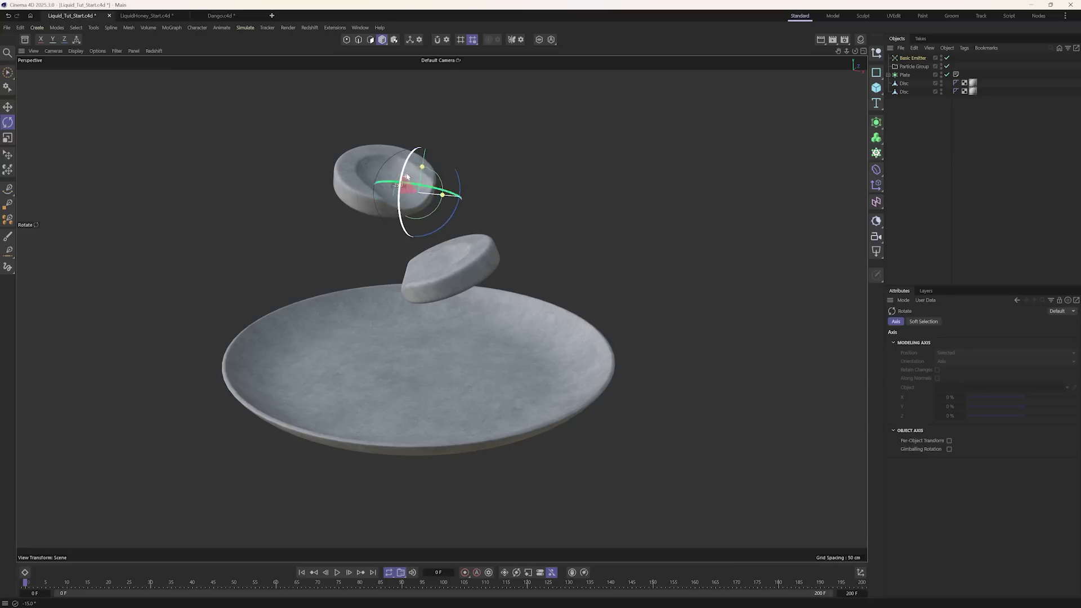
Step: Move the Basic Emitter up so it sits above the two discs, and play the particle emission
{"action": "key", "text": "e"}
{"action": "left_click_drag", "start_coordinate": [417, 255], "coordinate": [418, 172]}
{"action": "middle_click_drag", "start_coordinate": [423, 223], "coordinate": [422, 260], "text": "alt"}
{"action": "left_click_drag", "start_coordinate": [422, 259], "coordinate": [430, 181], "text": "alt"}
{"action": "middle_click_drag", "start_coordinate": [431, 181], "coordinate": [430, 223], "text": "alt"}
{"action": "left_click_drag", "start_coordinate": [419, 221], "coordinate": [446, 176]}
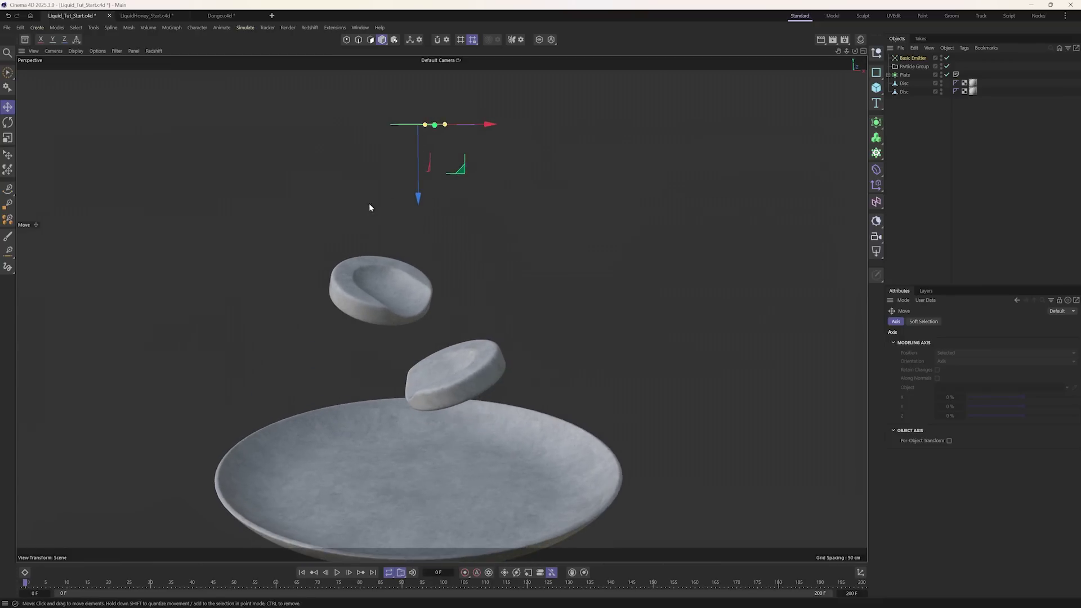
{"action": "left_click", "coordinate": [334, 573]}
{"action": "left_click", "coordinate": [337, 573]}
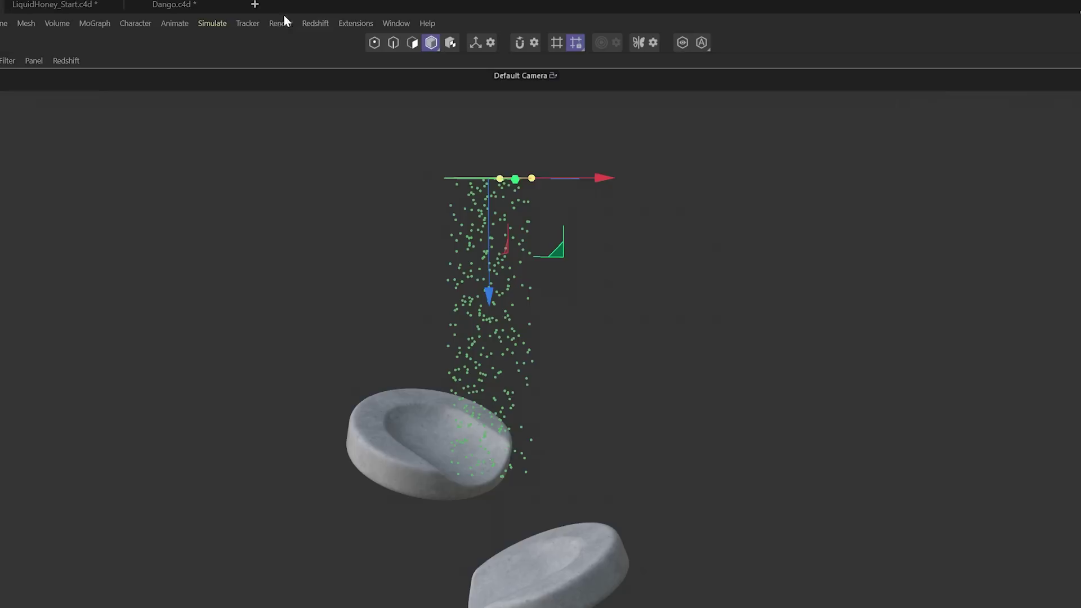
Step: Add a Liquify particle modifier to the scene and replay the simulation from the first frame
{"action": "left_click", "coordinate": [212, 24]}
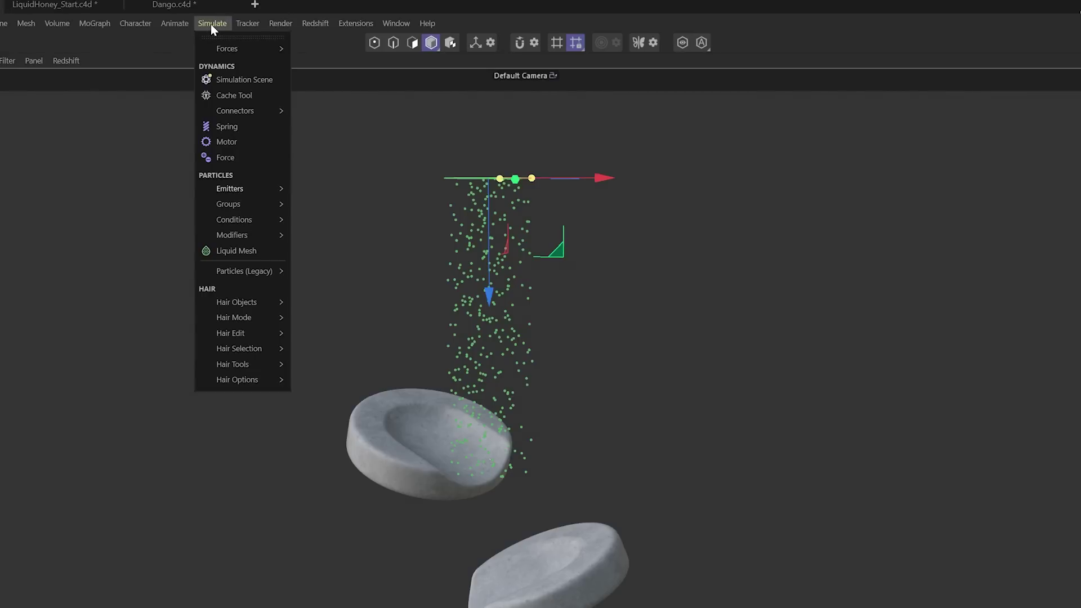
{"action": "mouse_move", "coordinate": [250, 235]}
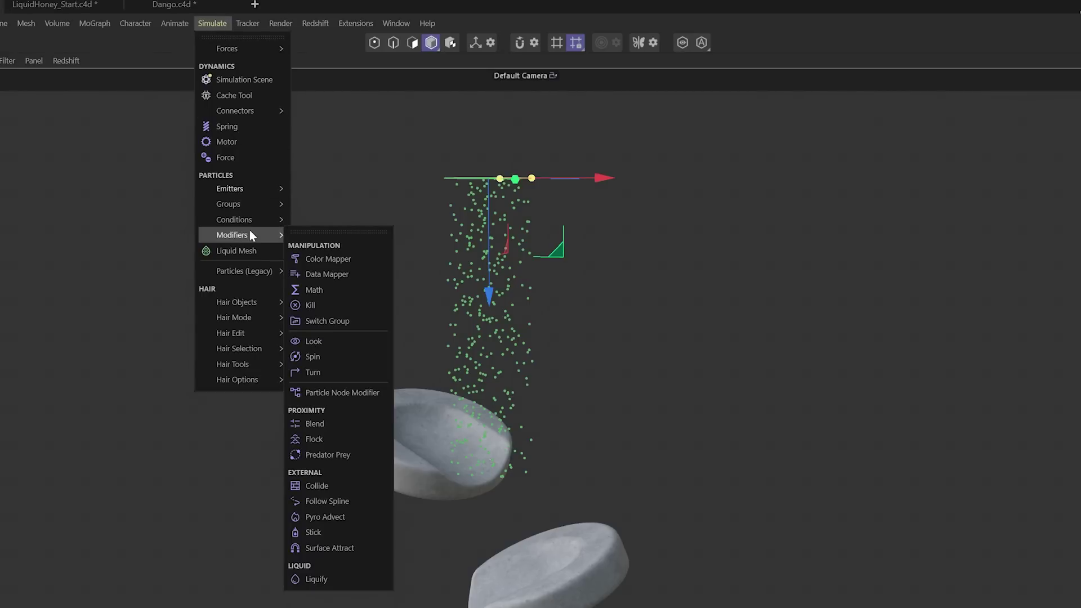
{"action": "left_click", "coordinate": [332, 580]}
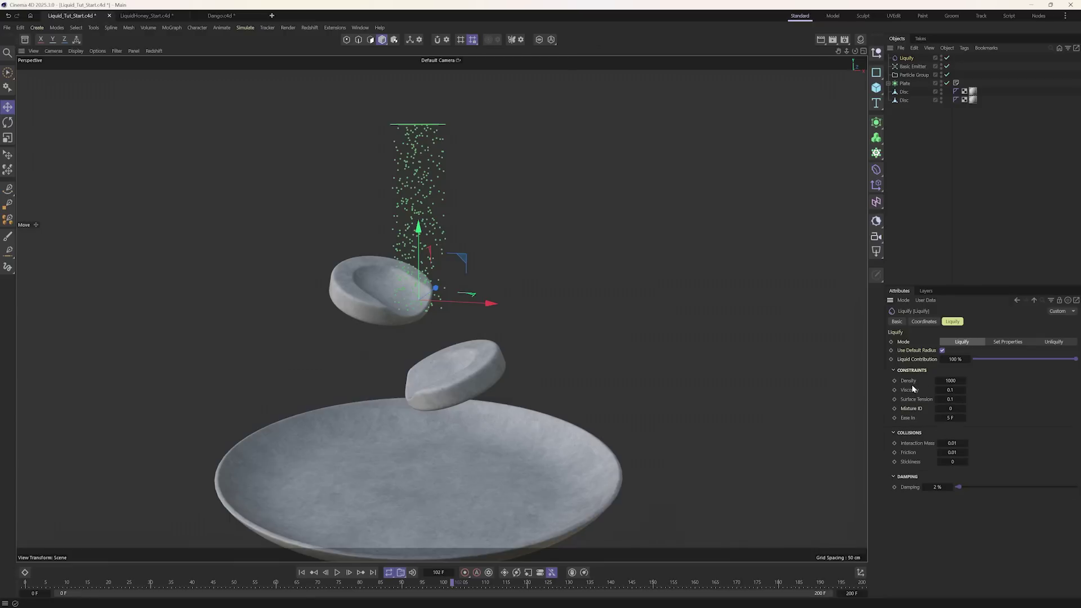
{"action": "left_click", "coordinate": [302, 573]}
{"action": "left_click", "coordinate": [337, 574]}
{"action": "key", "text": "space"}
Step: Raise the Basic Emitter's rate to 8000 particles per second, after previewing the stream at 5000
{"action": "left_click", "coordinate": [913, 66]}
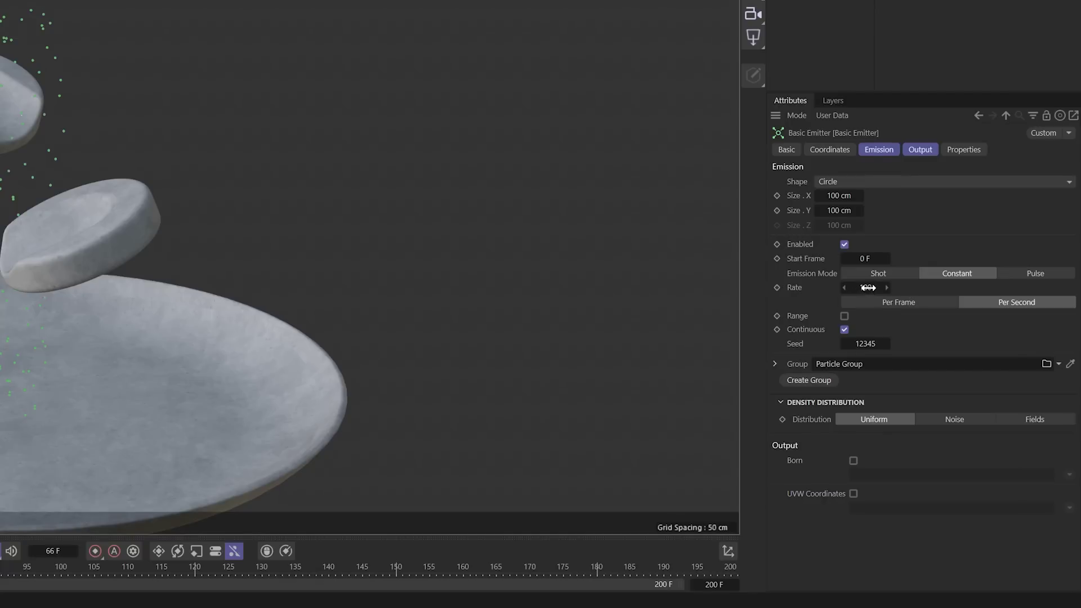
{"action": "left_click", "coordinate": [866, 288]}
{"action": "type", "text": "5000"}
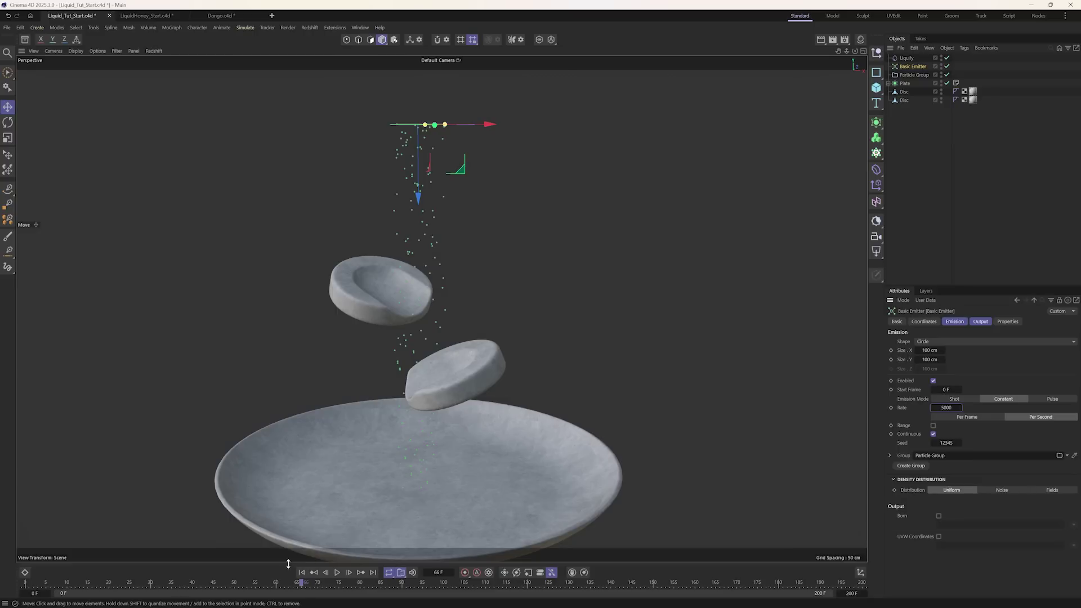
{"action": "left_click", "coordinate": [302, 573]}
{"action": "left_click", "coordinate": [337, 573]}
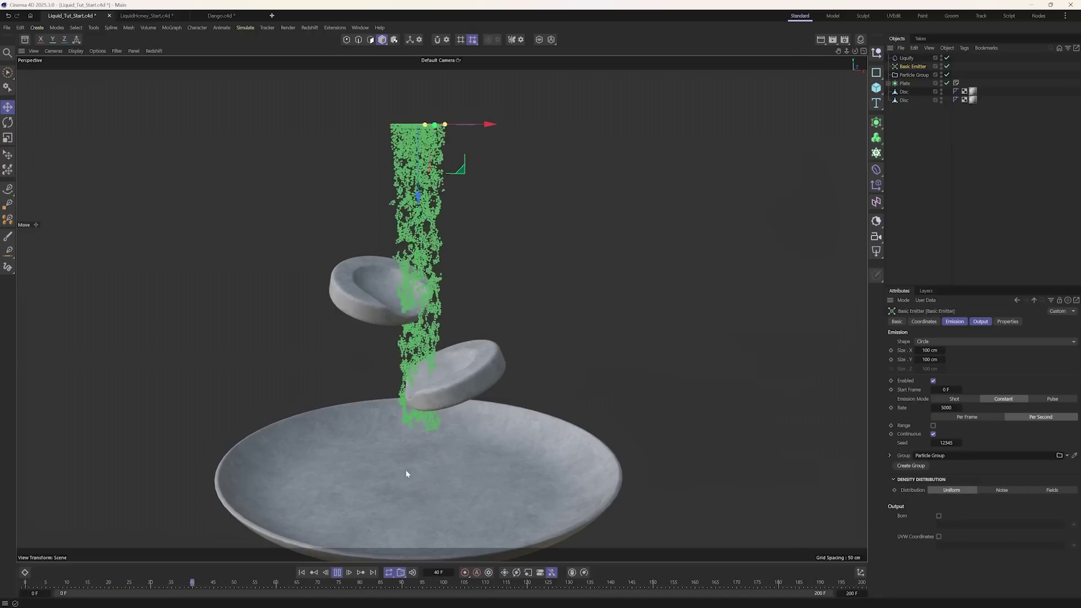
{"action": "key", "text": "F8"}
{"action": "key", "text": "Return"}
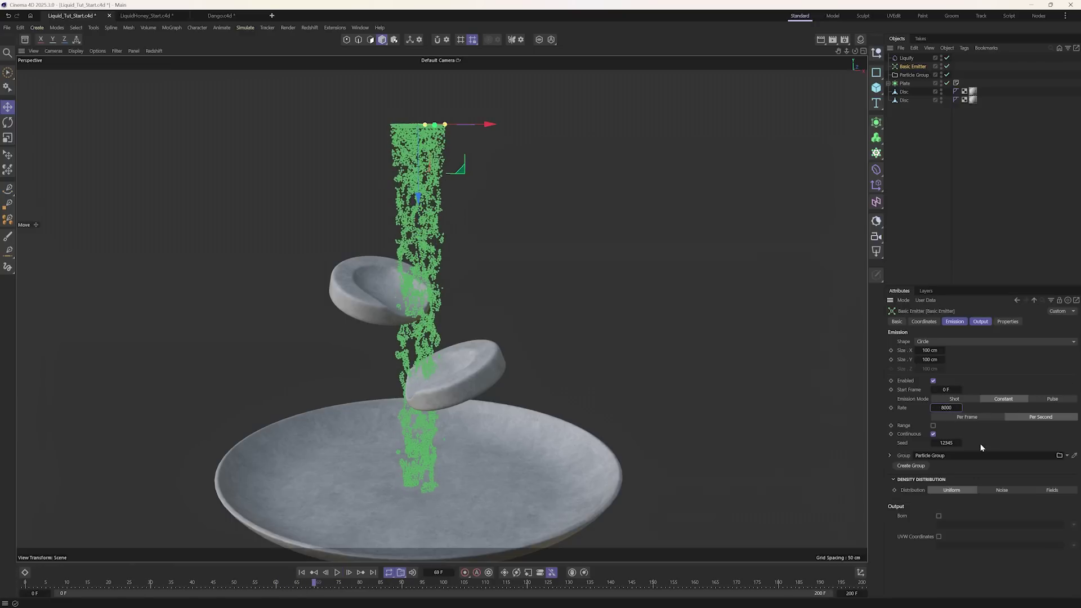
Step: Scale the Basic Emitter down to narrow the liquid stream, and replay the simulation from the start
{"action": "key", "text": "e"}
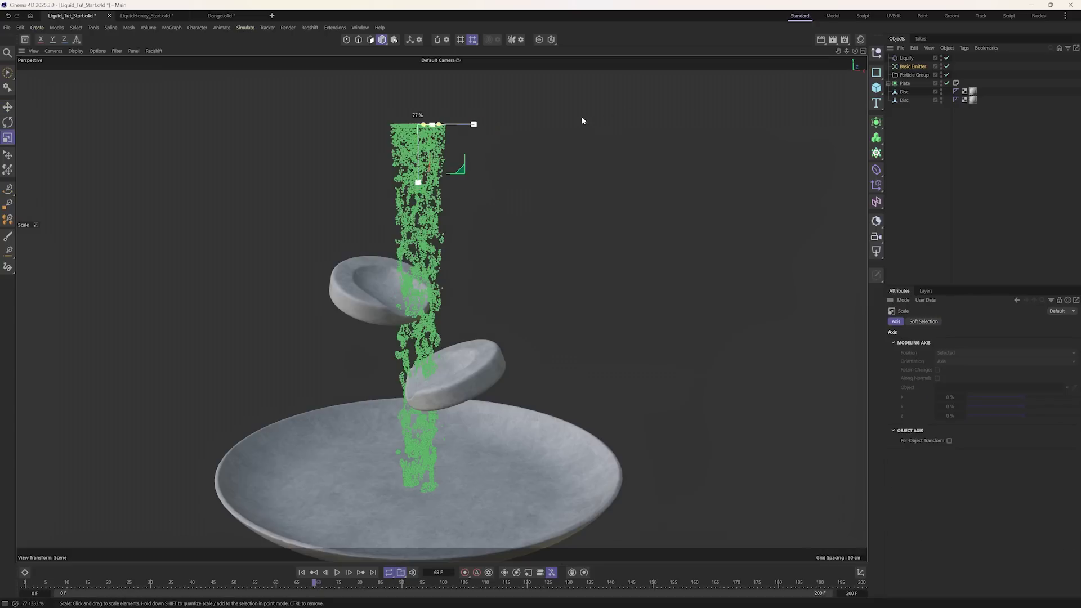
{"action": "left_click", "coordinate": [301, 572]}
{"action": "left_click", "coordinate": [337, 572]}
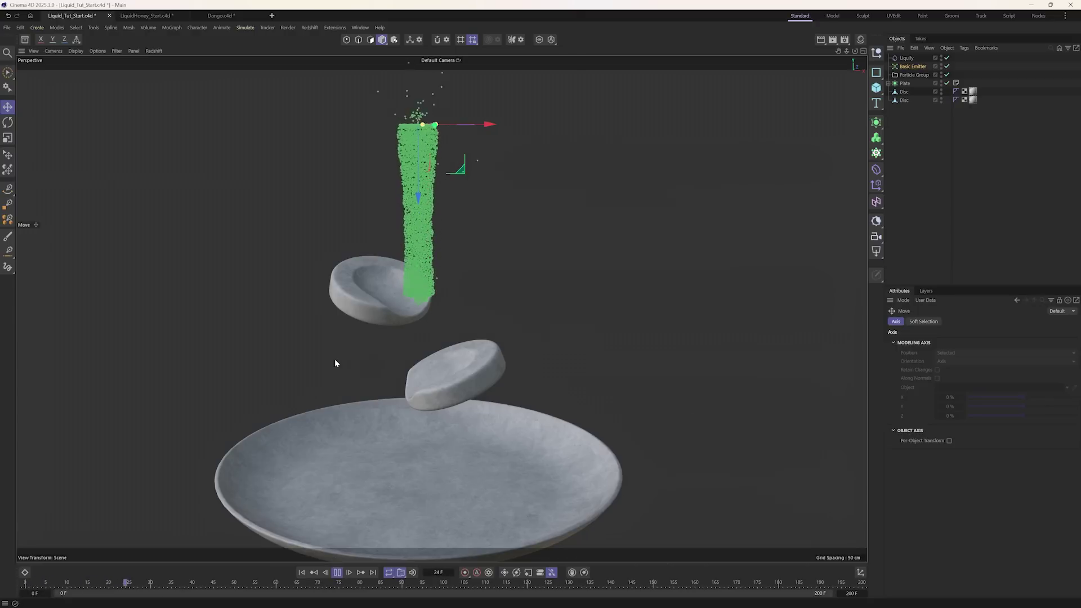
{"action": "key", "text": "F8"}
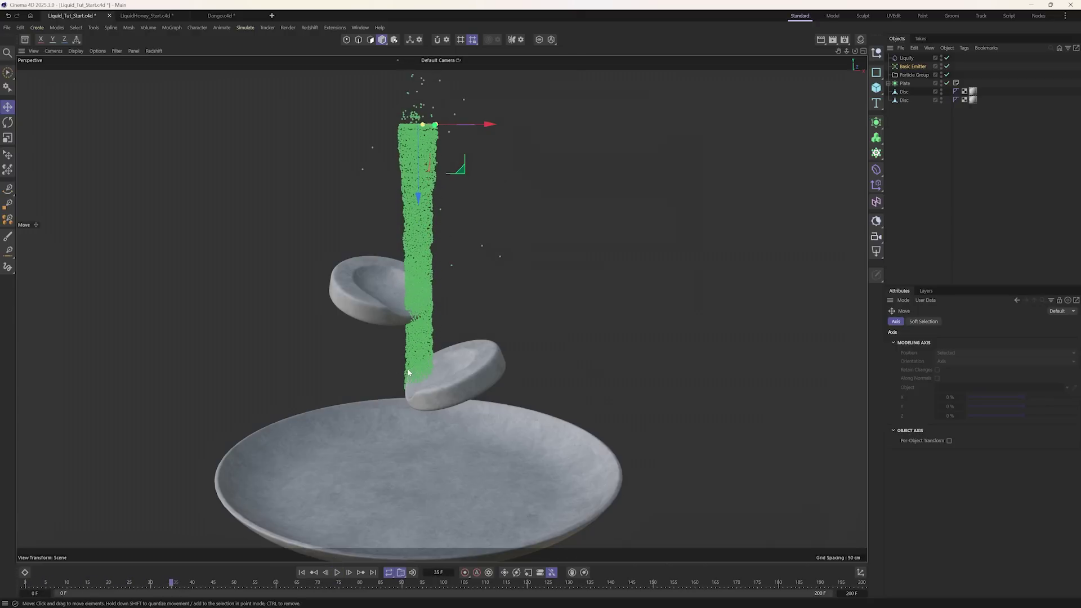
Step: Add Collider simulation tags to the Plate and both Discs, play the collisions, and return to frame 0
{"action": "left_click_drag", "start_coordinate": [904, 116], "coordinate": [907, 89]}
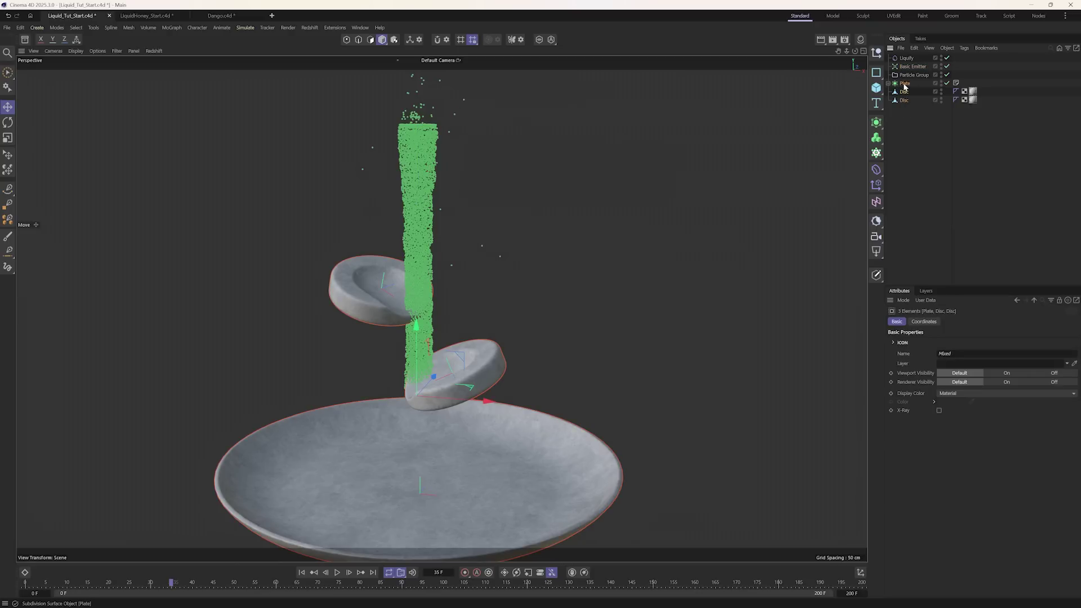
{"action": "right_click", "coordinate": [905, 87]}
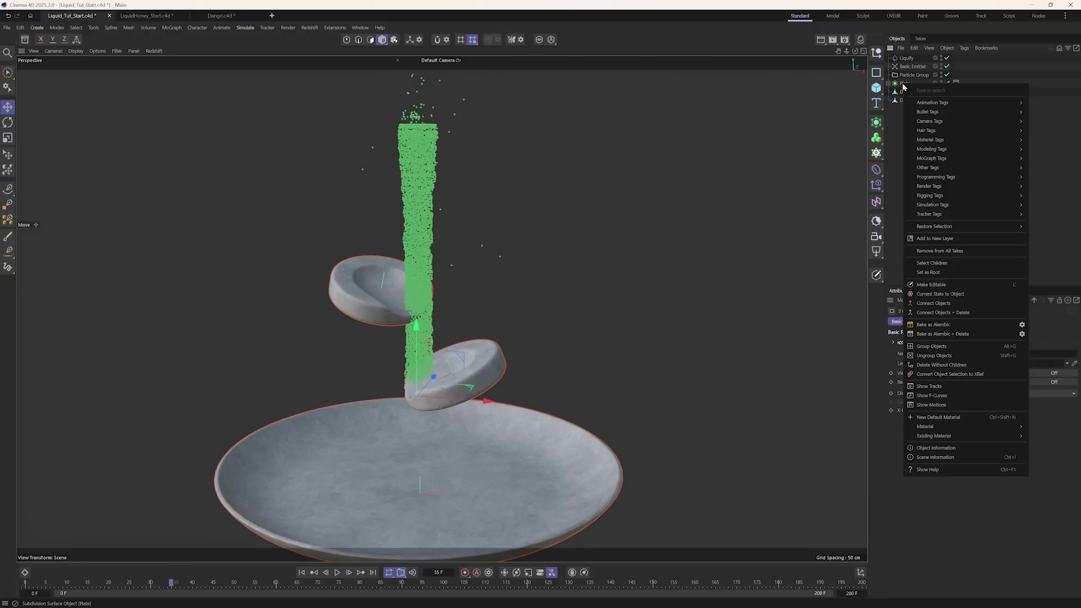
{"action": "mouse_move", "coordinate": [935, 205]}
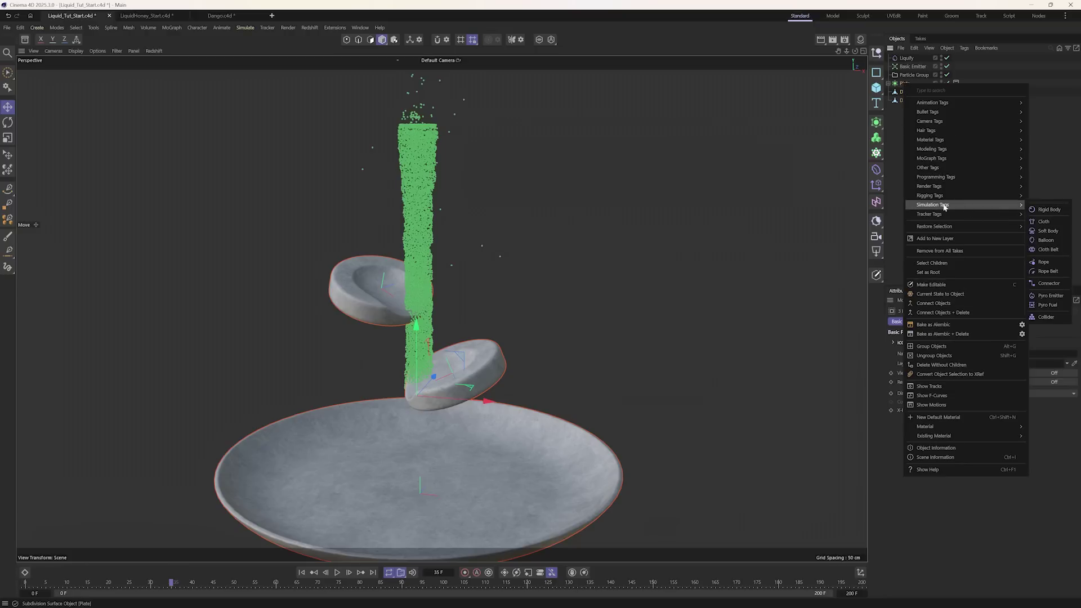
{"action": "left_click", "coordinate": [1046, 318]}
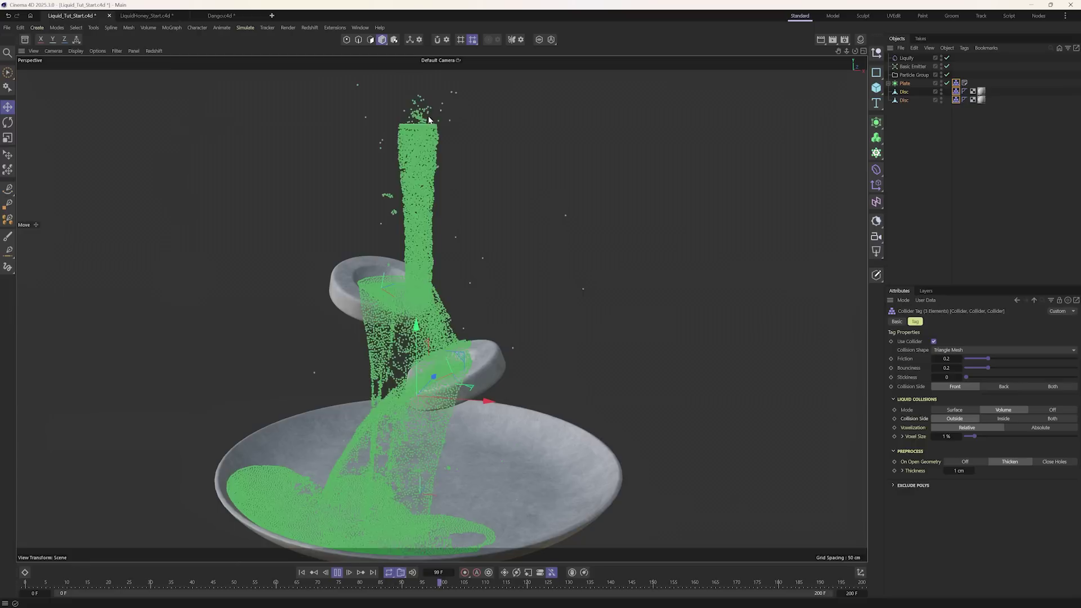
{"action": "left_click", "coordinate": [433, 489]}
{"action": "left_click", "coordinate": [301, 572]}
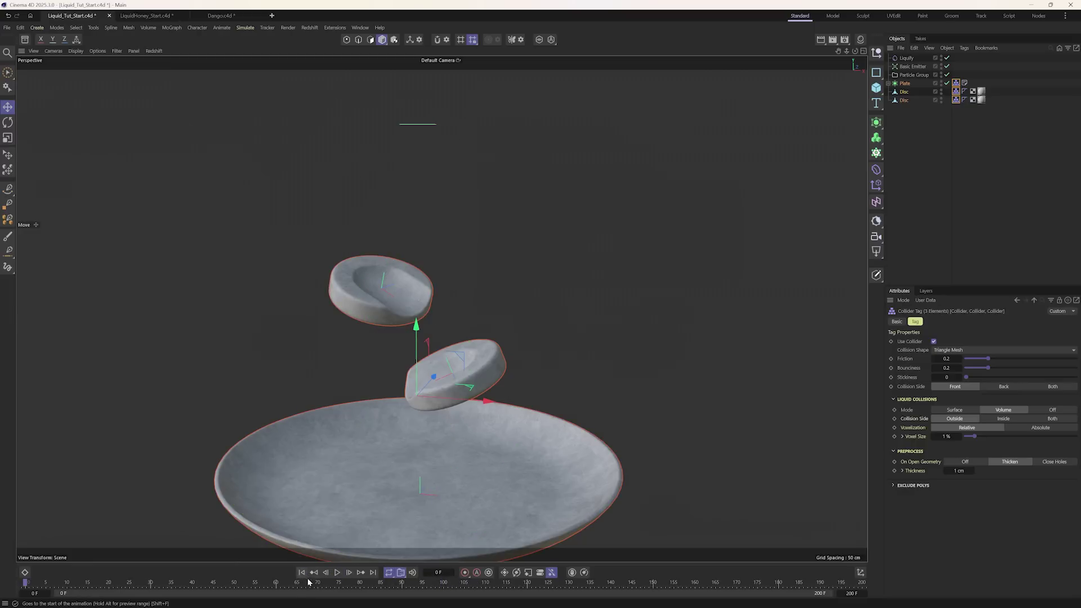
Step: Set the Liquify modifier's Ease In to 10 frames
{"action": "middle_click_drag", "start_coordinate": [456, 393], "coordinate": [462, 377], "text": "alt"}
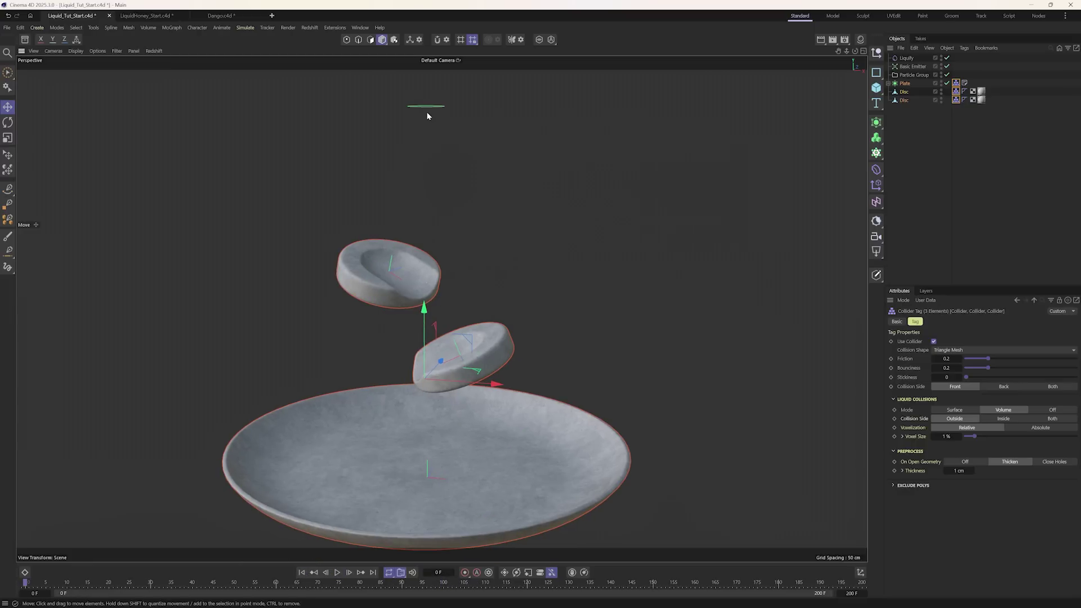
{"action": "left_click", "coordinate": [907, 58]}
{"action": "left_click", "coordinate": [913, 67]}
{"action": "left_click", "coordinate": [904, 76]}
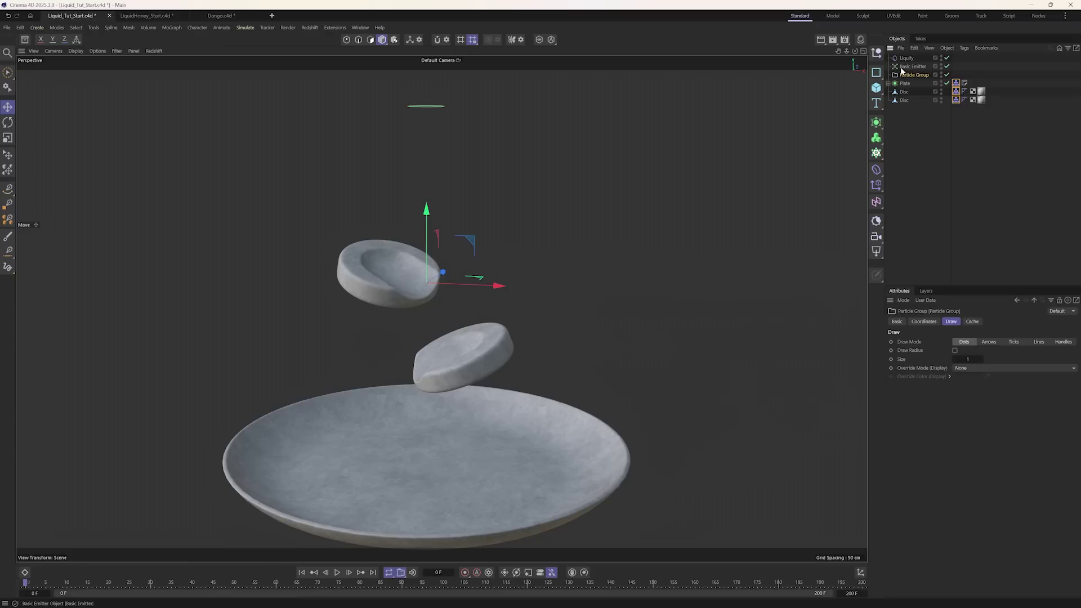
{"action": "left_click", "coordinate": [907, 58]}
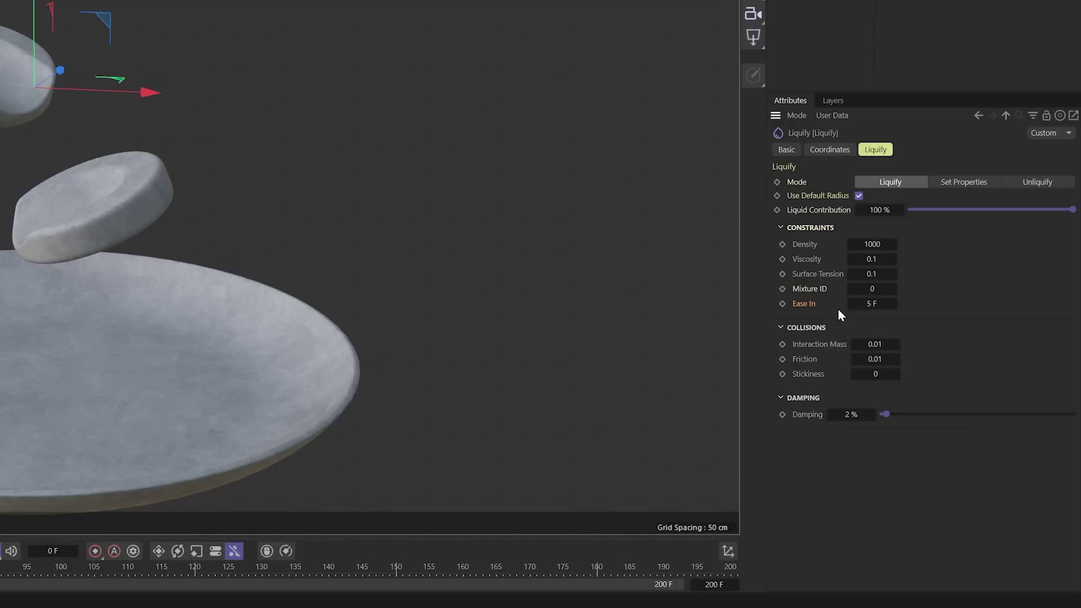
{"action": "left_click", "coordinate": [894, 304]}
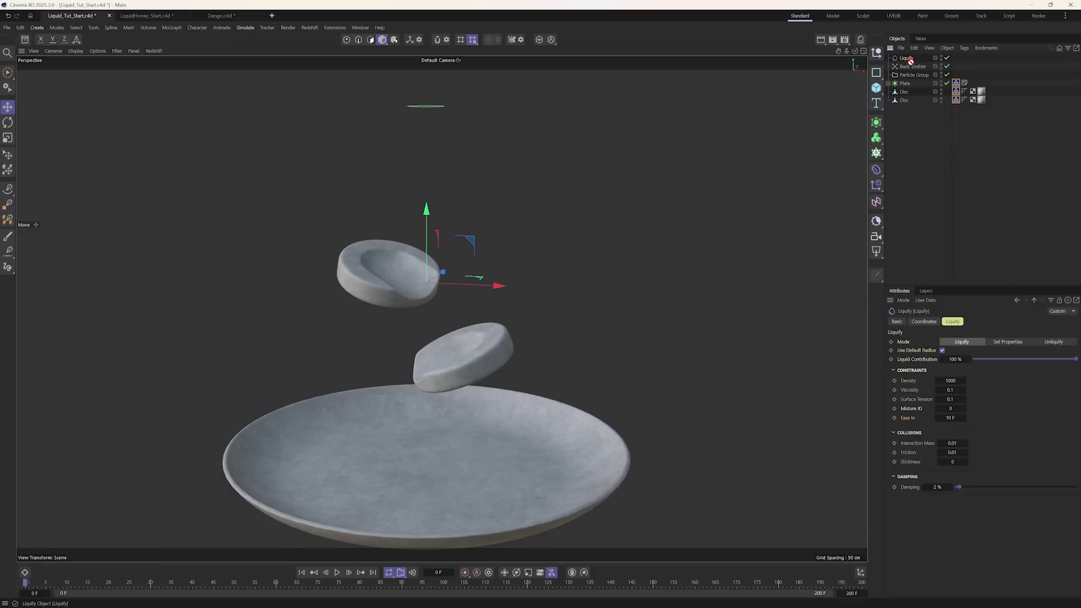
Step: Nest the Liquify modifier under the Particle Group and play the simulation to inspect the liquid on the discs
{"action": "left_click_drag", "start_coordinate": [913, 78], "coordinate": [911, 77]}
{"action": "left_click", "coordinate": [337, 572]}
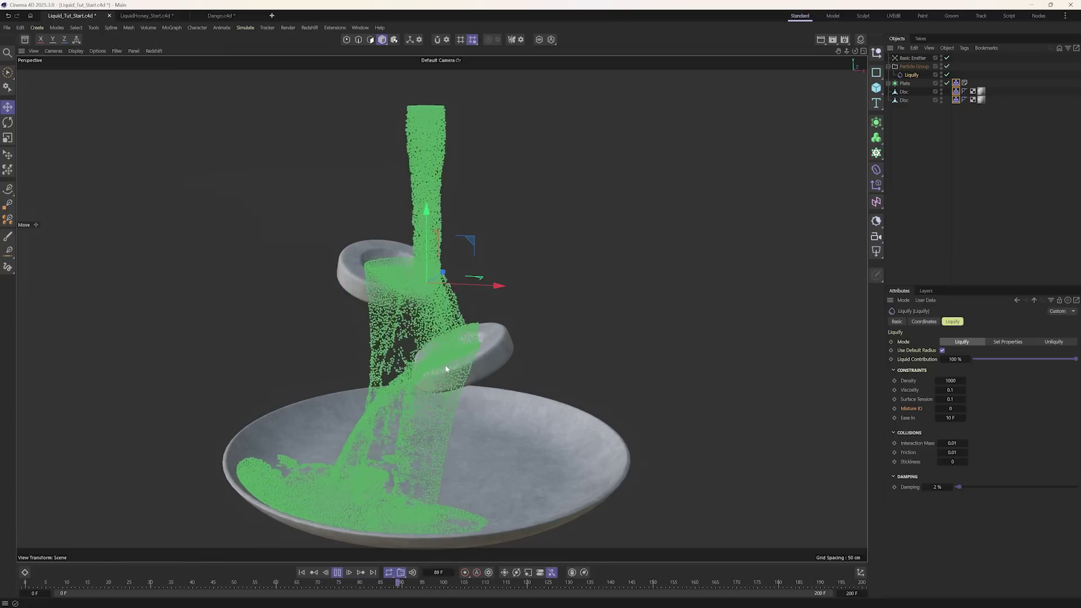
{"action": "scroll", "coordinate": [467, 353], "scroll_direction": "up", "scroll_amount": 5}
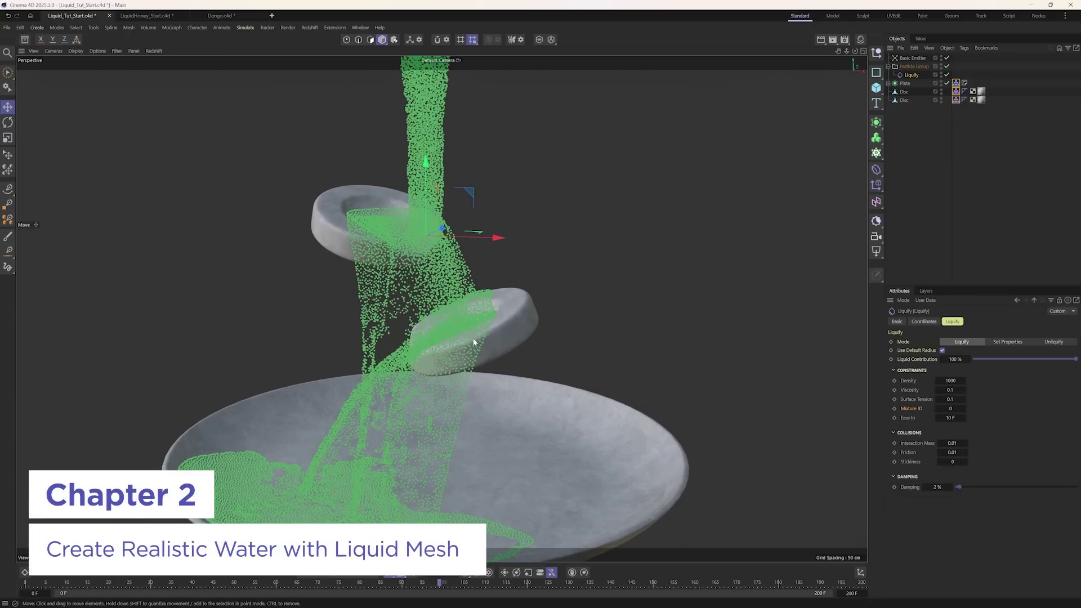
{"action": "scroll", "coordinate": [473, 342], "scroll_direction": "up", "scroll_amount": 3}
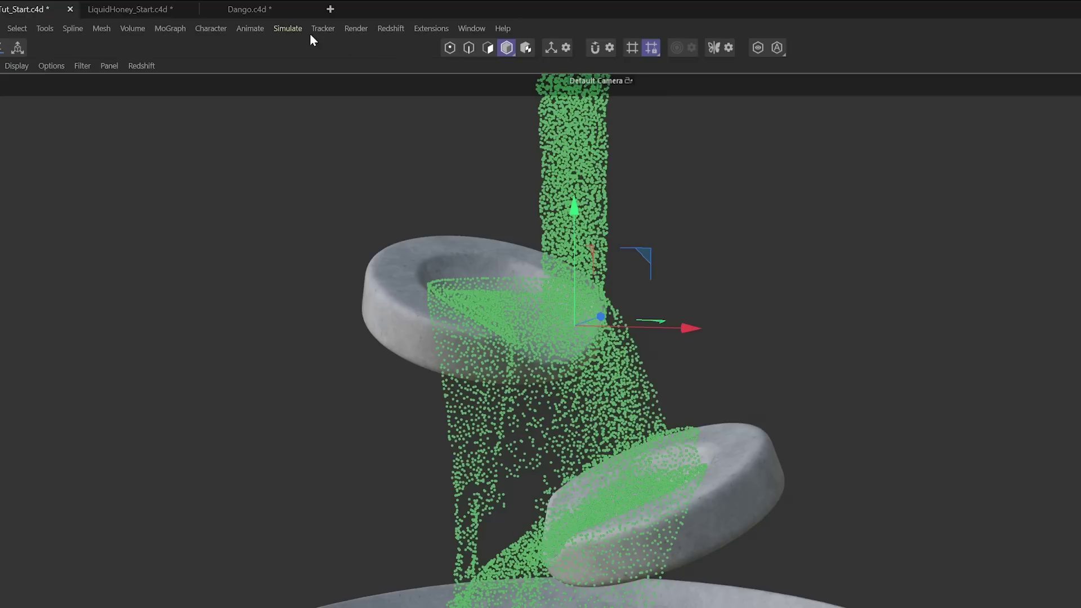
Step: Add a Liquid Mesh object to the scene, replay from the first frame, and stop at frame 138
{"action": "left_click", "coordinate": [287, 30]}
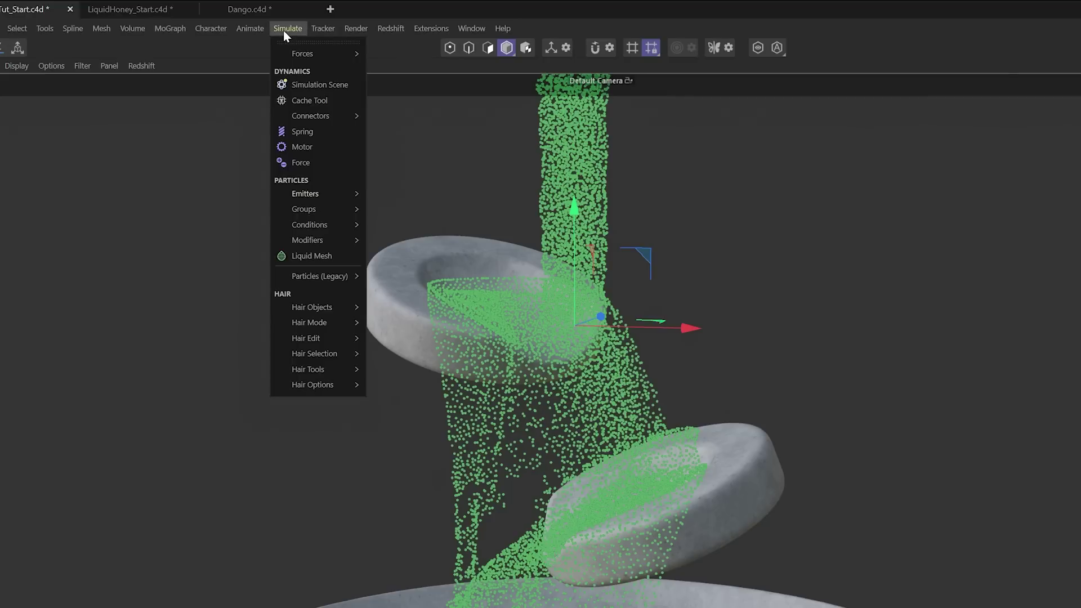
{"action": "left_click", "coordinate": [326, 259]}
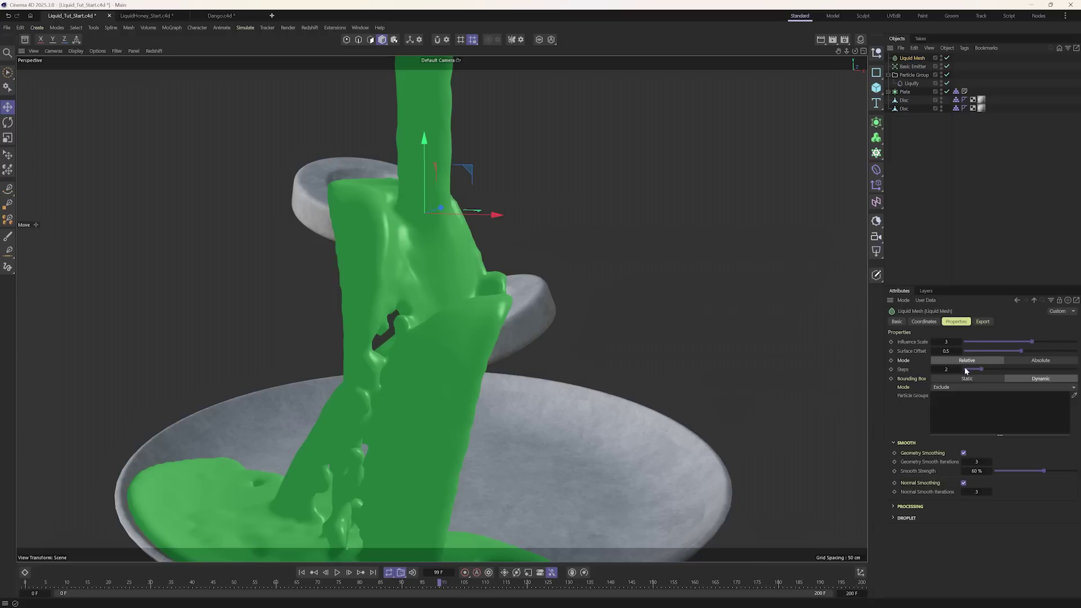
{"action": "left_click", "coordinate": [302, 573]}
{"action": "left_click", "coordinate": [337, 573]}
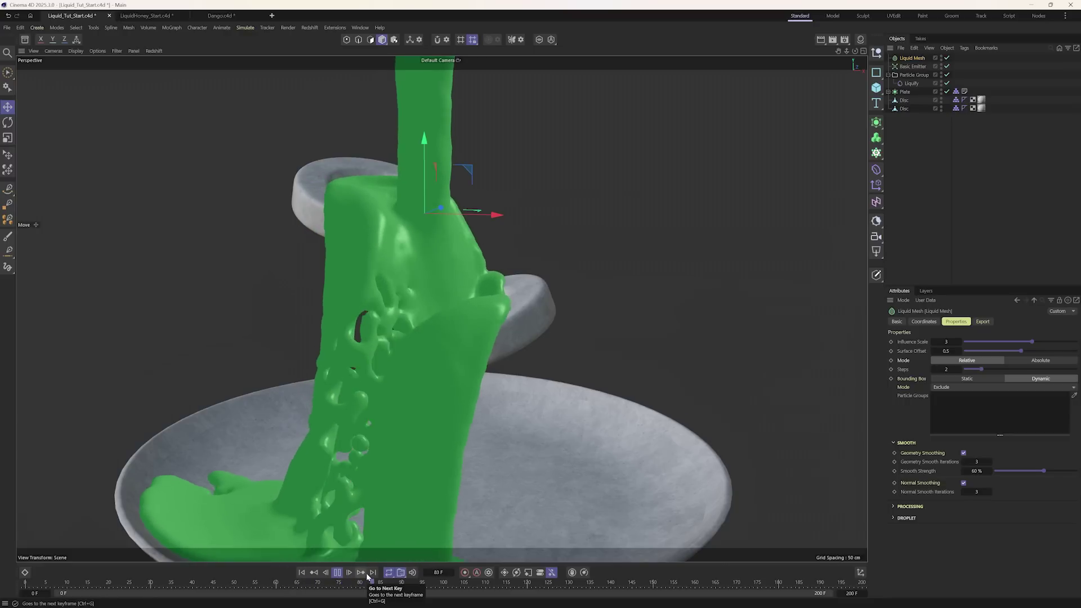
{"action": "left_click_drag", "start_coordinate": [583, 335], "coordinate": [507, 387], "text": "alt"}
{"action": "right_click_drag", "start_coordinate": [507, 387], "coordinate": [492, 398], "text": "alt"}
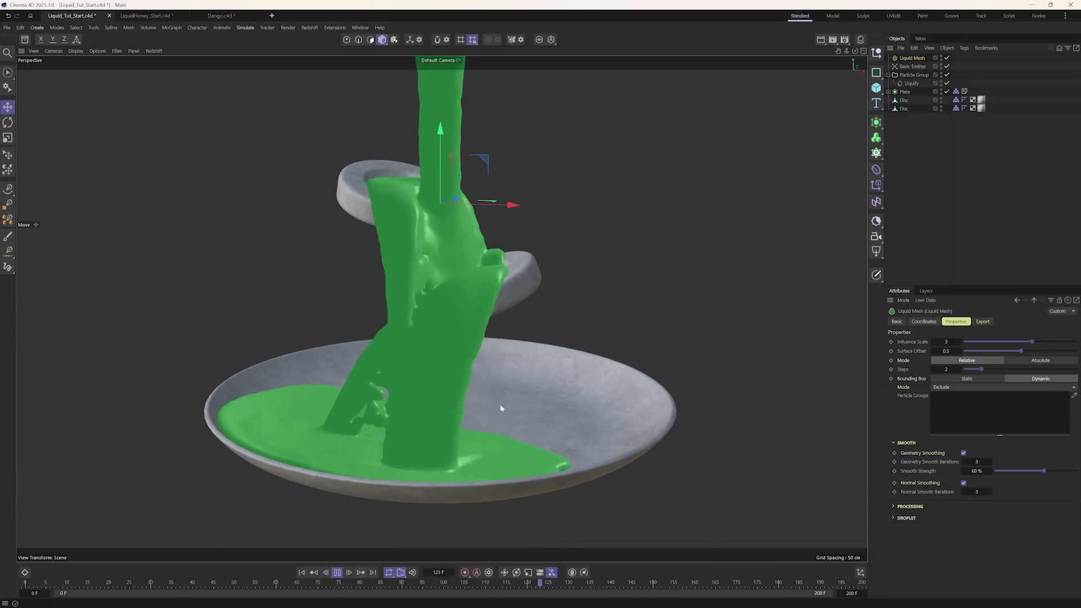
{"action": "key", "text": "F8"}
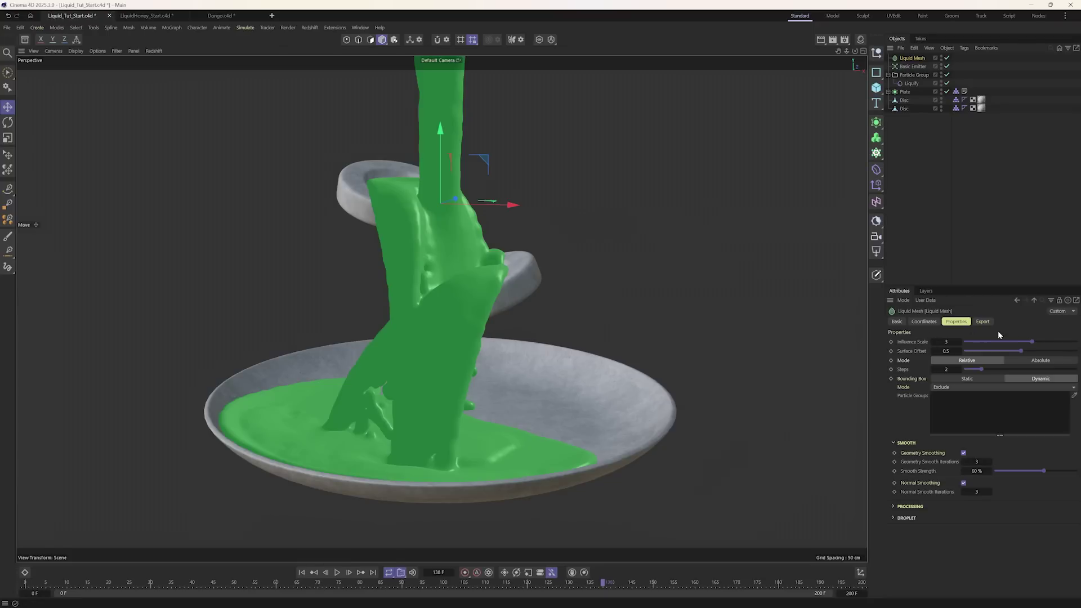
Step: Refine the Liquid Mesh with Influence Scale 2.2, Surface Offset 0.58 and 4 relative Steps
{"action": "left_click_drag", "start_coordinate": [1029, 342], "coordinate": [1005, 343]}
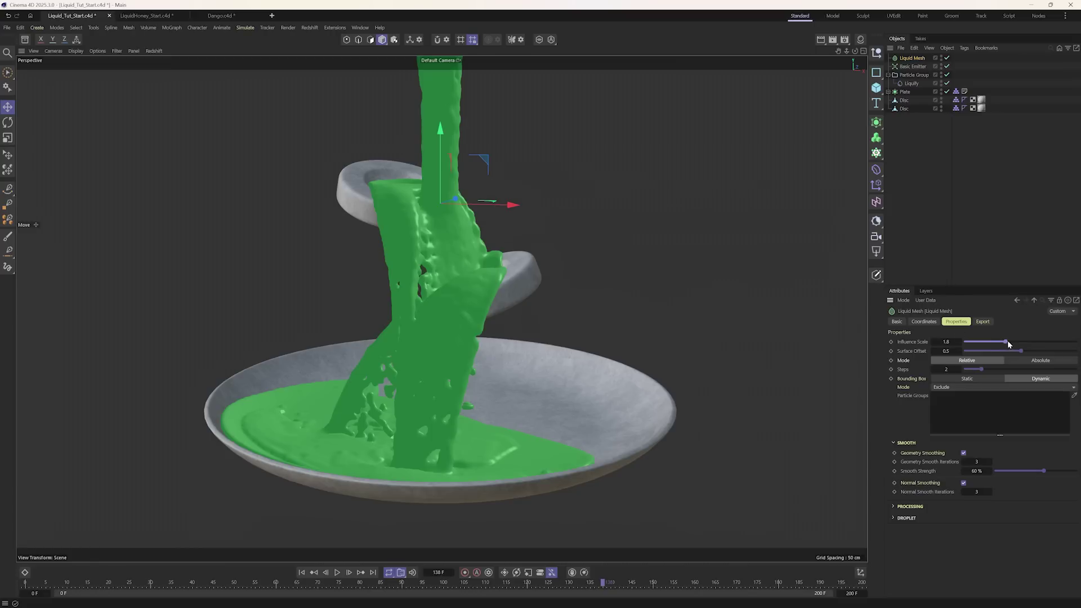
{"action": "mouse_move", "coordinate": [1007, 342]}
{"action": "left_mouse_down"}
{"action": "mouse_move", "coordinate": [1051, 342]}
{"action": "mouse_move", "coordinate": [994, 346]}
{"action": "left_mouse_up"}
{"action": "left_click_drag", "start_coordinate": [1003, 369], "coordinate": [1036, 367]}
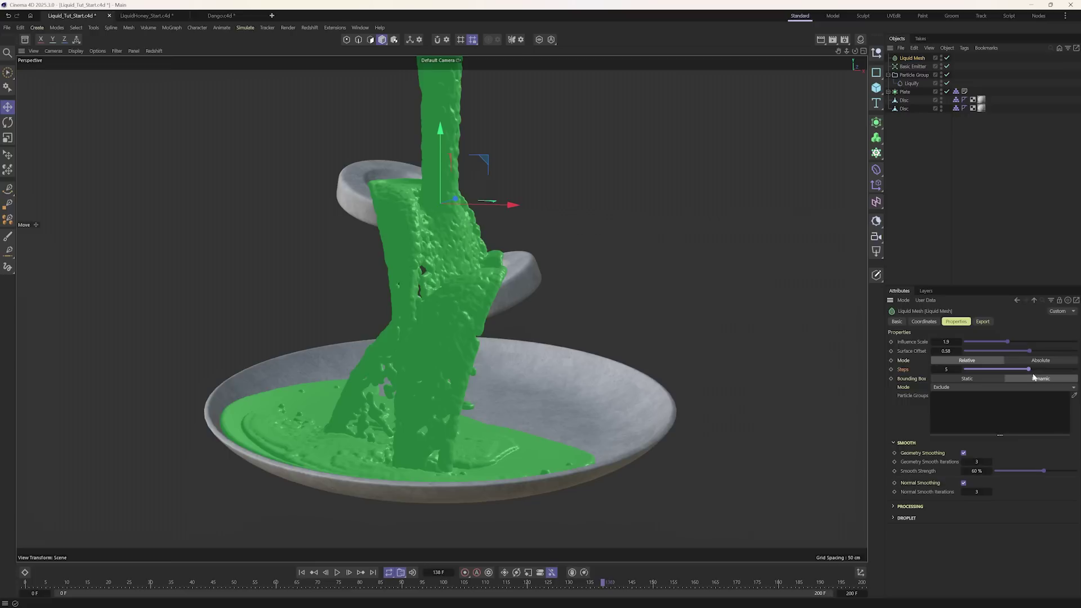
{"action": "left_click_drag", "start_coordinate": [1015, 345], "coordinate": [1012, 348]}
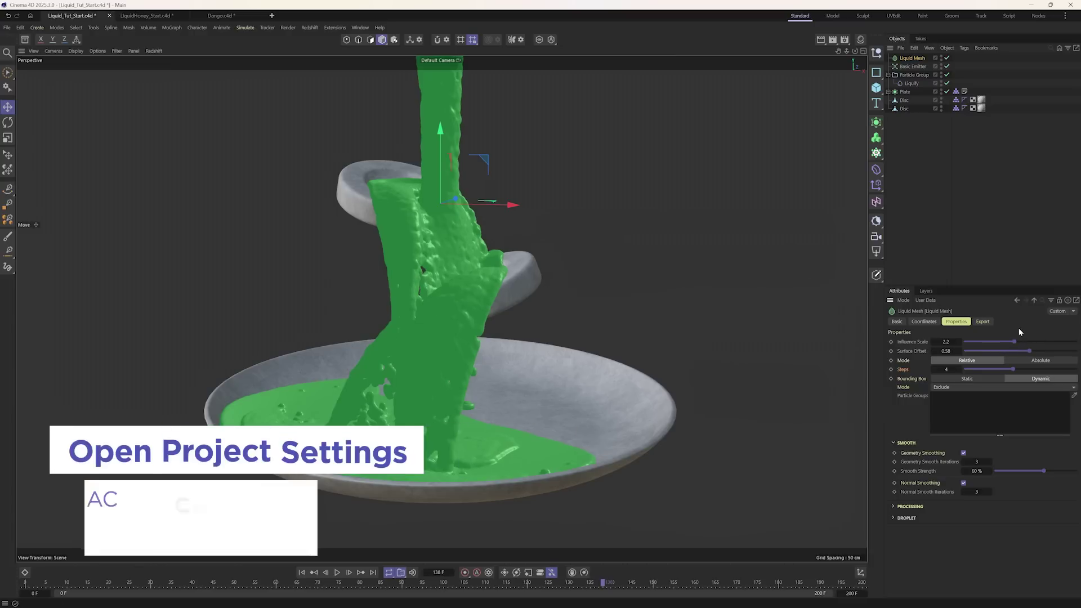
Step: Set the liquids' Default Radius in the project's simulation settings to 2 cm
{"action": "key", "text": "ctrl+d"}
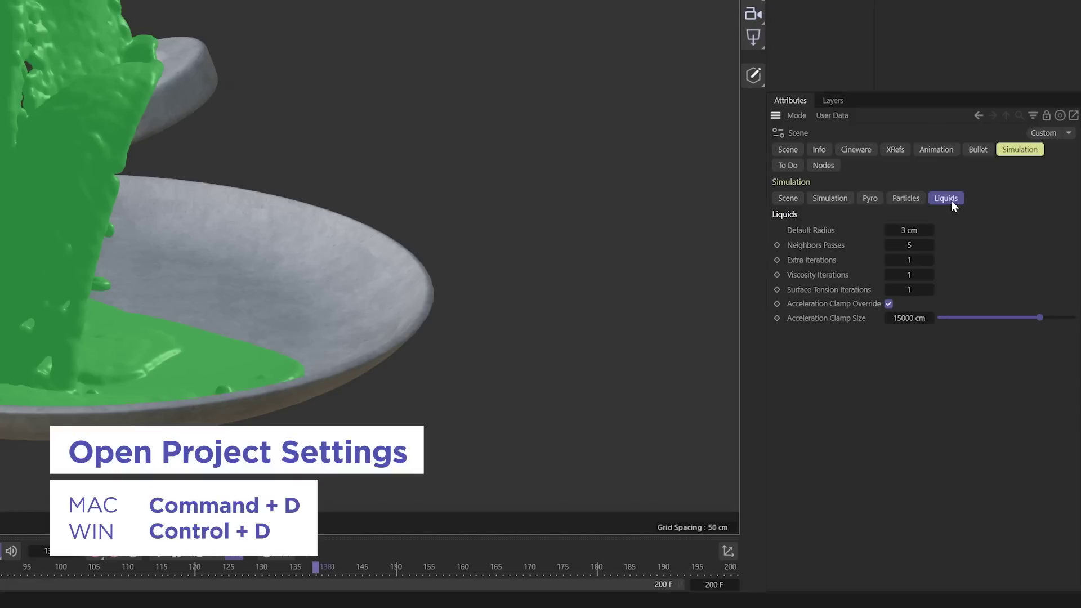
{"action": "left_click", "coordinate": [830, 231]}
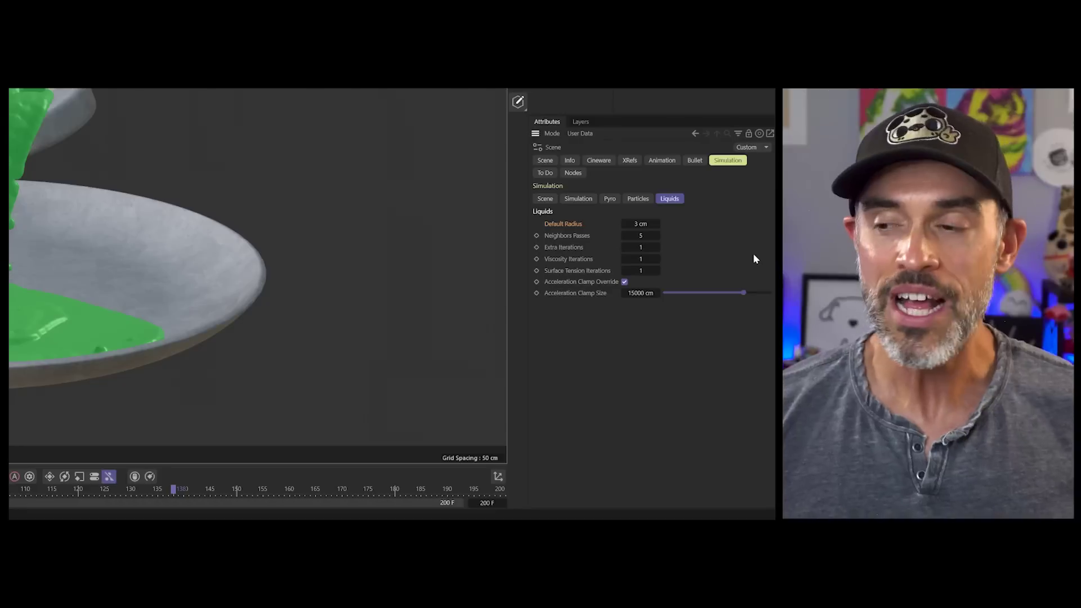
{"action": "double_click", "coordinate": [653, 224]}
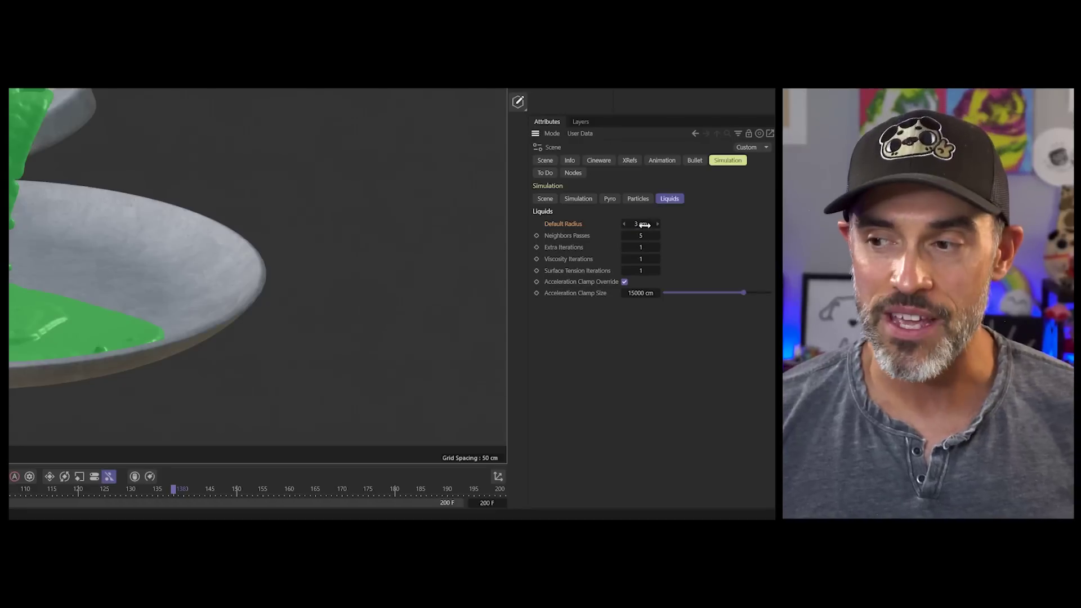
{"action": "type", "text": "2"}
{"action": "key", "text": "Return"}
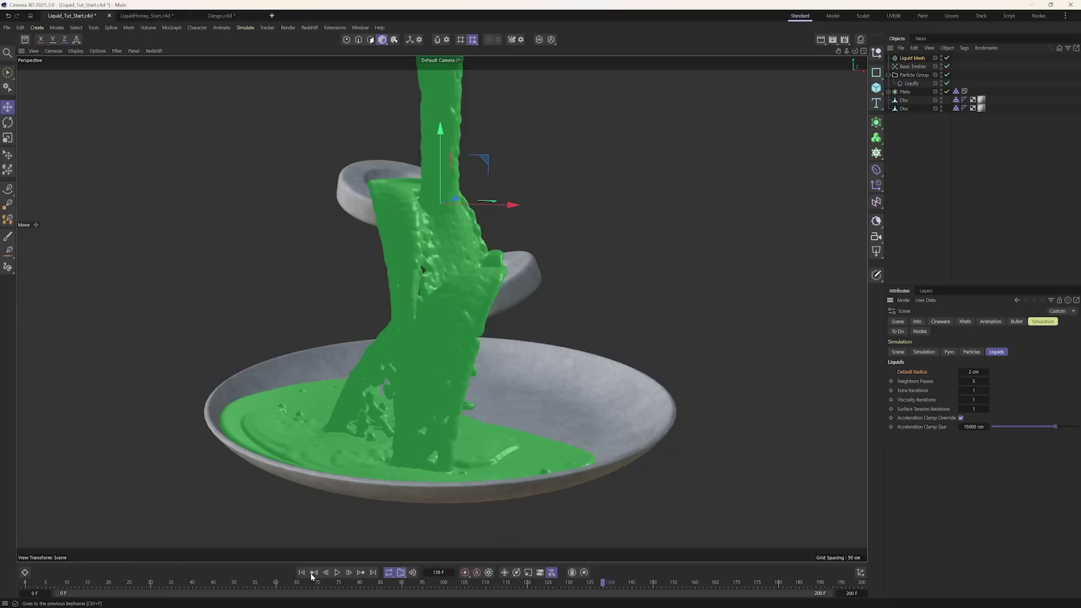
Step: Replay the simulation from the first frame with the Liquid Mesh disabled, and stop at frame 101
{"action": "left_click", "coordinate": [302, 572]}
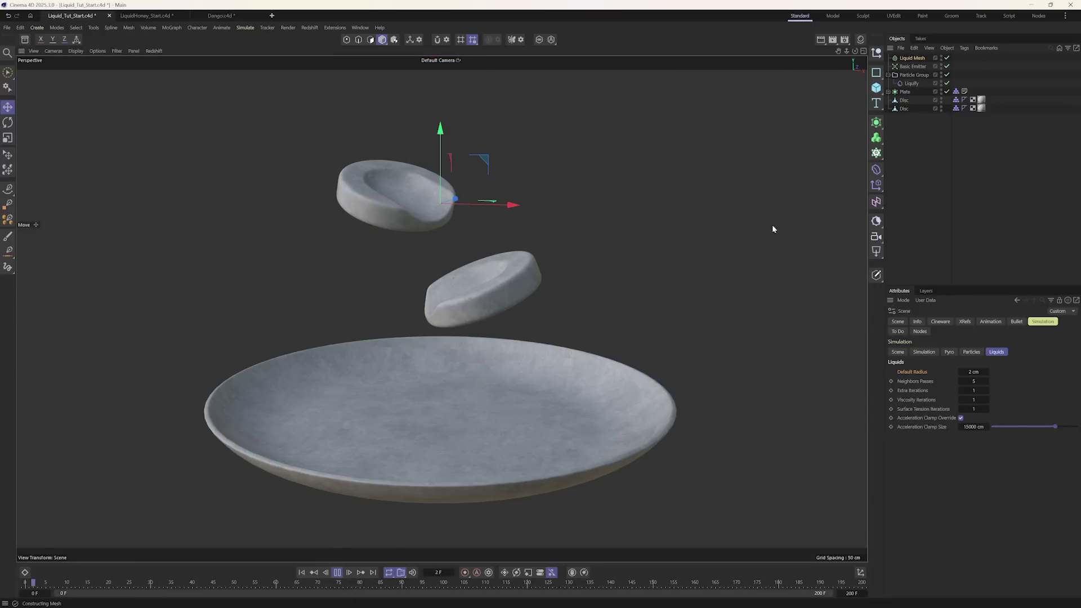
{"action": "left_click", "coordinate": [947, 58]}
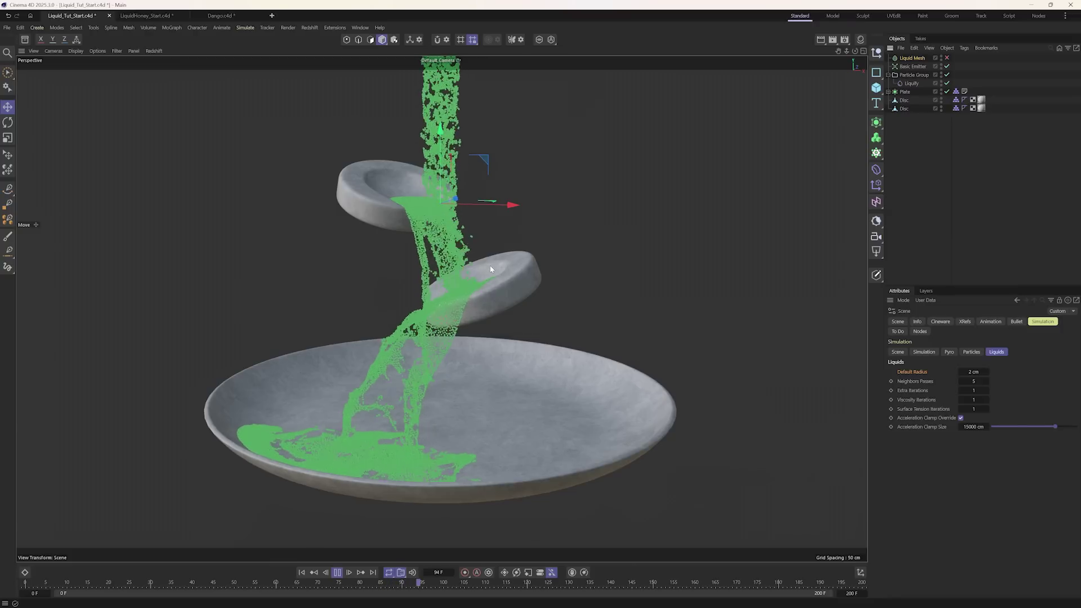
{"action": "key", "text": "F8"}
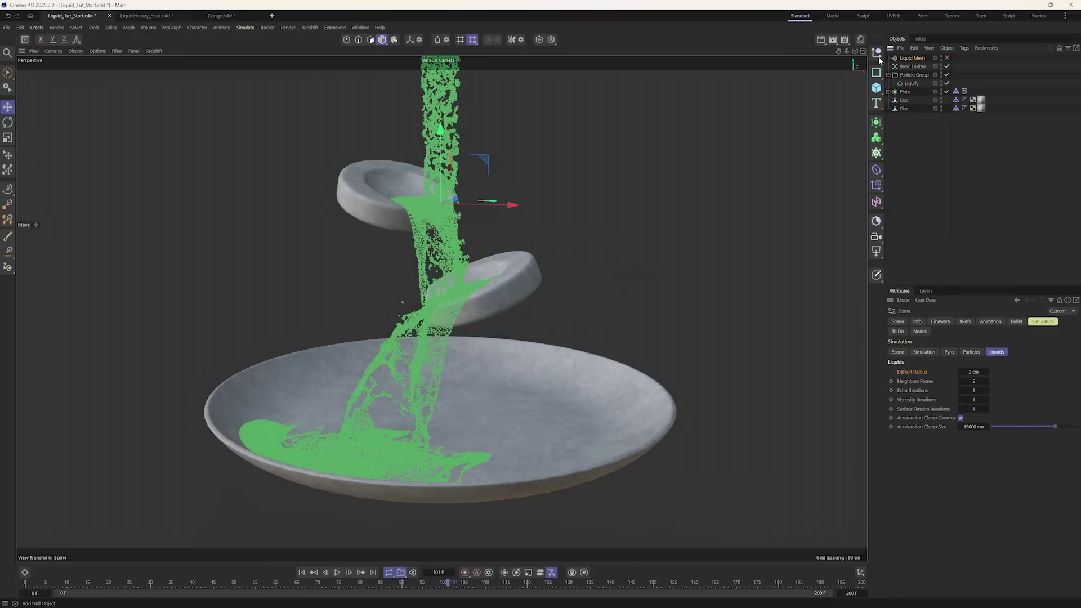
Step: Set the Basic Emitter's Rate to 10000, rewind, and scale the emitter down to about 40 cm across
{"action": "left_click", "coordinate": [912, 67]}
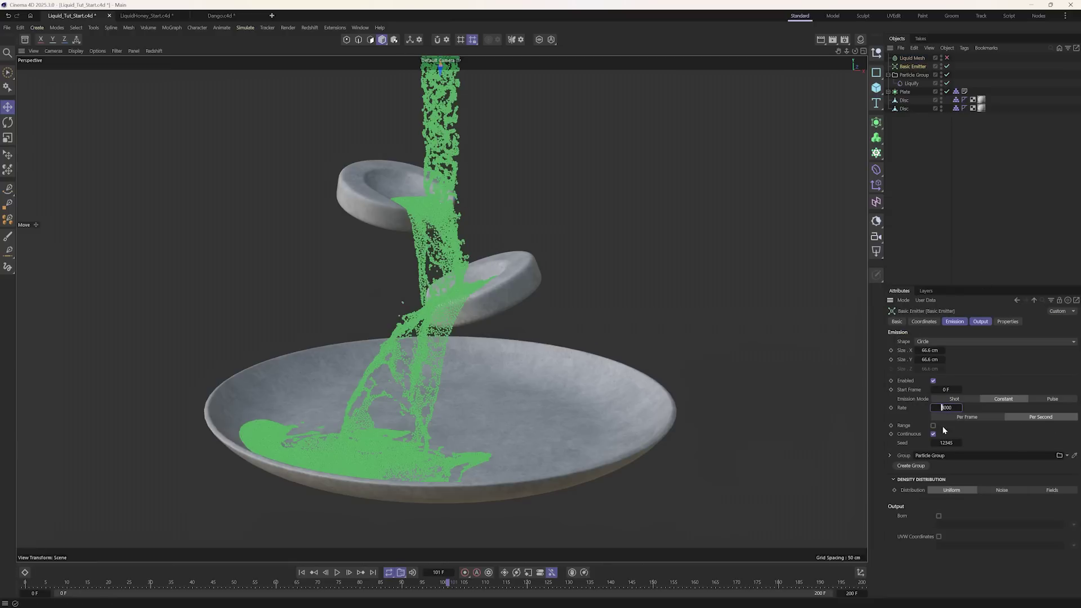
{"action": "left_click", "coordinate": [299, 573]}
{"action": "left_click_drag", "start_coordinate": [558, 195], "coordinate": [532, 165], "text": "alt"}
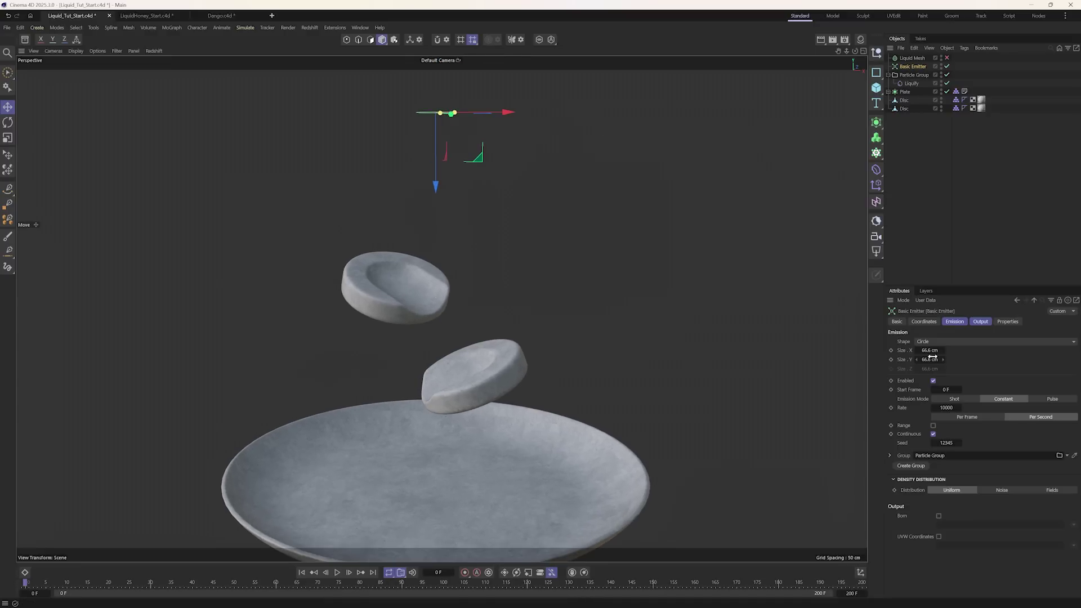
{"action": "key", "text": "t"}
{"action": "left_click_drag", "start_coordinate": [597, 165], "coordinate": [496, 171]}
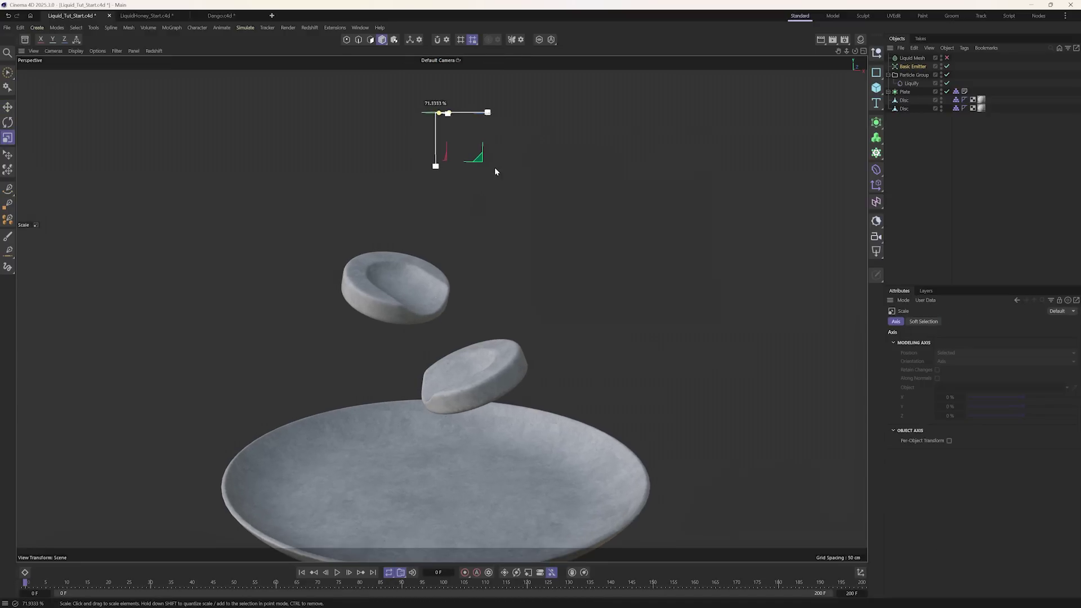
{"action": "key", "text": "e"}
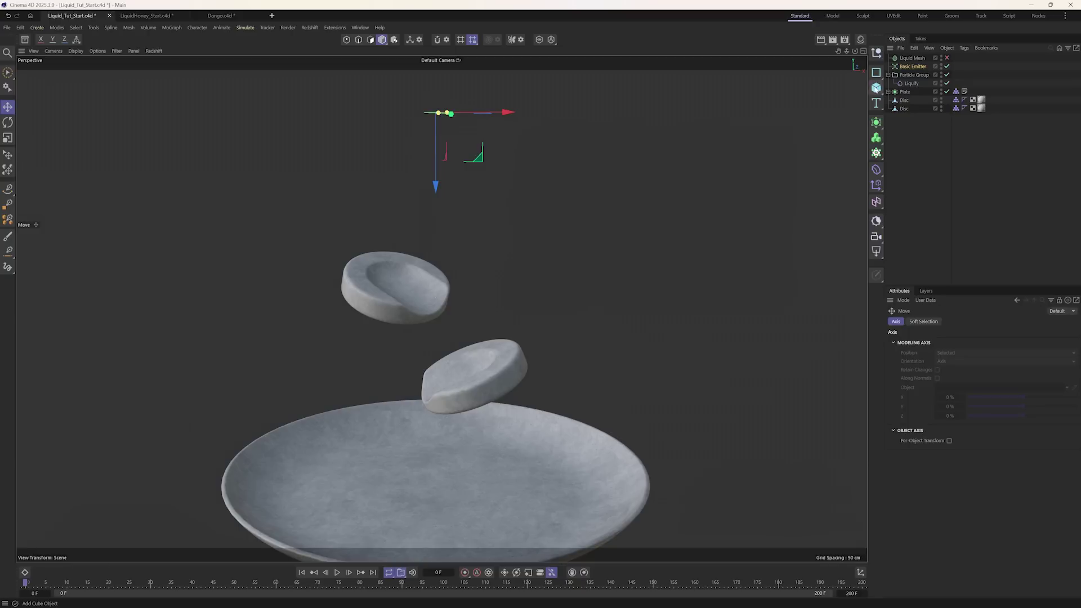
Step: Add a Figure primitive as a scale reference for the discs and plate, and delete it
{"action": "left_click", "coordinate": [877, 88]}
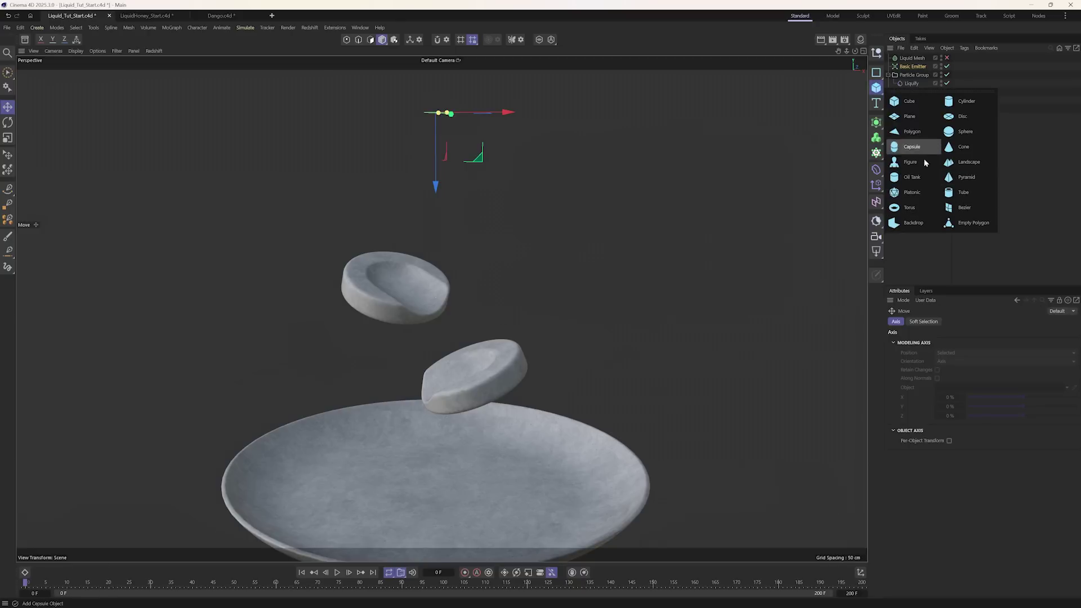
{"action": "left_click", "coordinate": [908, 161]}
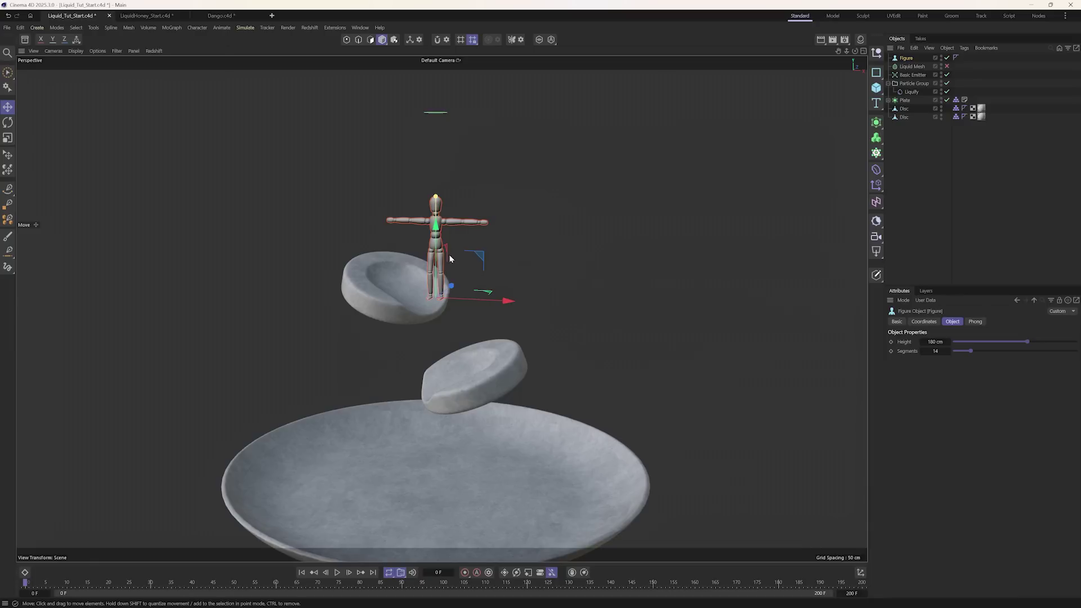
{"action": "key", "text": "Delete"}
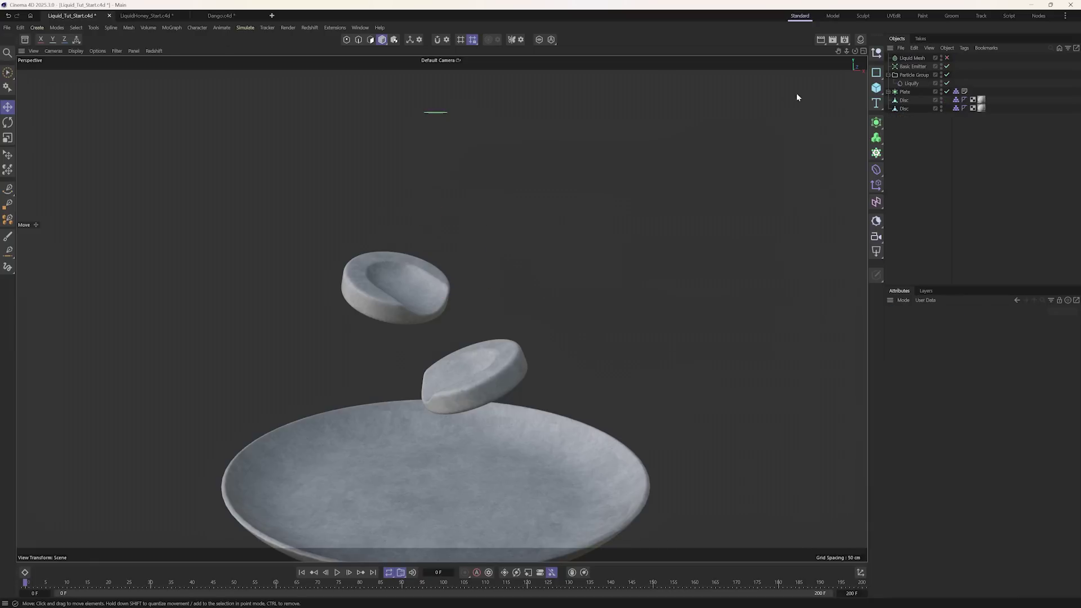
Step: Play the simulation, stop at frame 76, and re-enable the Liquid Mesh for a closer look at the pour
{"action": "left_click", "coordinate": [337, 573]}
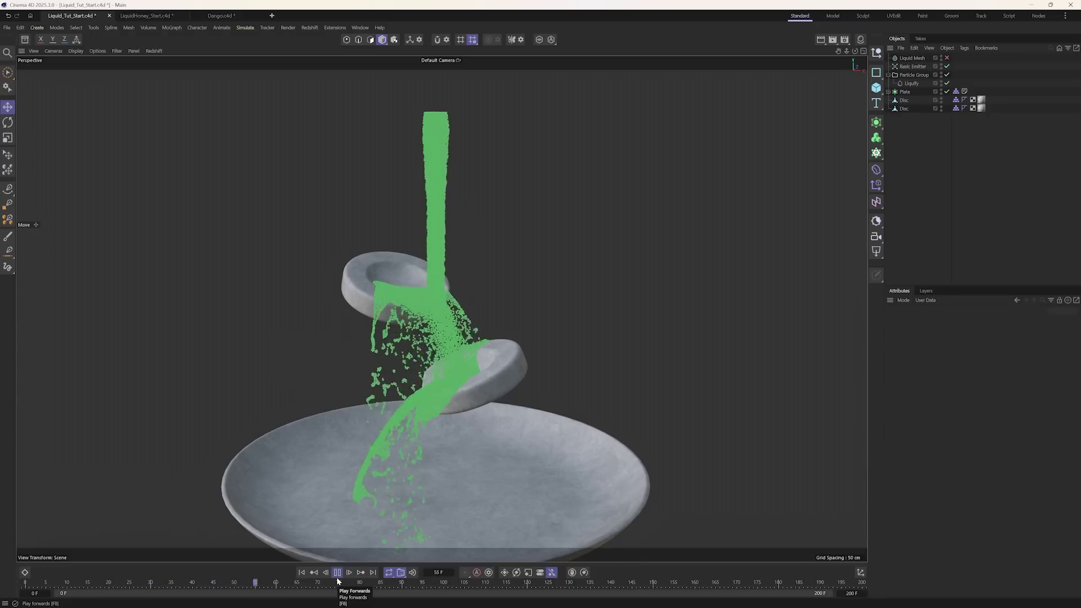
{"action": "left_click", "coordinate": [336, 573]}
{"action": "left_click_drag", "start_coordinate": [514, 379], "coordinate": [442, 332], "text": "alt"}
{"action": "left_click", "coordinate": [947, 58]}
{"action": "scroll", "coordinate": [440, 357], "scroll_direction": "up", "scroll_amount": 5}
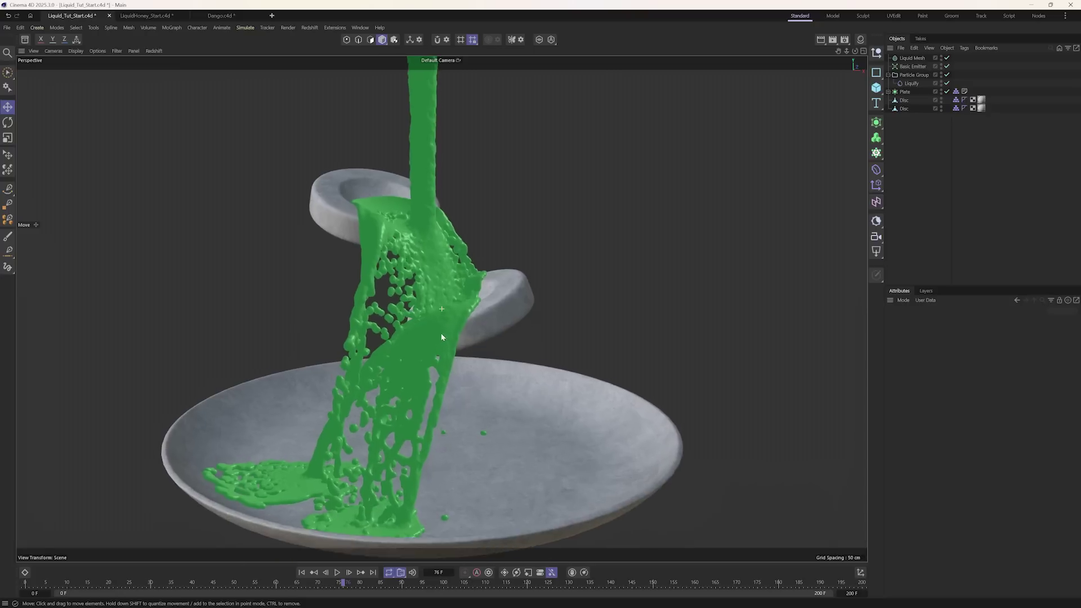
Step: Set the Liquid Mesh to Influence Scale 1.4, Surface Offset 0.43, 61 Geometry Smooth Iterations and 89 % Smooth Strength
{"action": "left_click", "coordinate": [910, 58]}
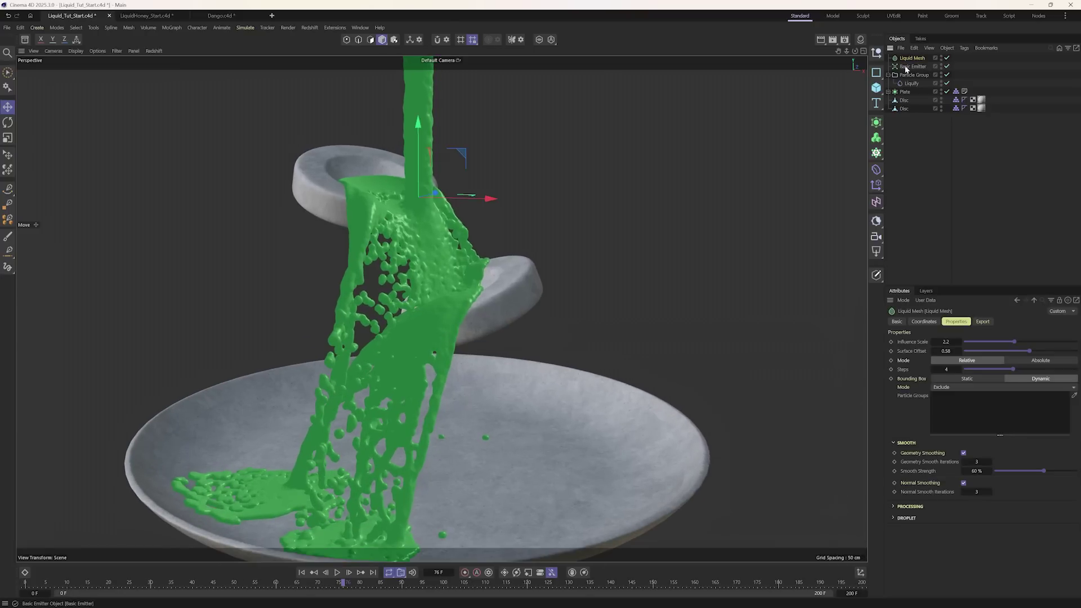
{"action": "left_click_drag", "start_coordinate": [1010, 344], "coordinate": [1002, 345]}
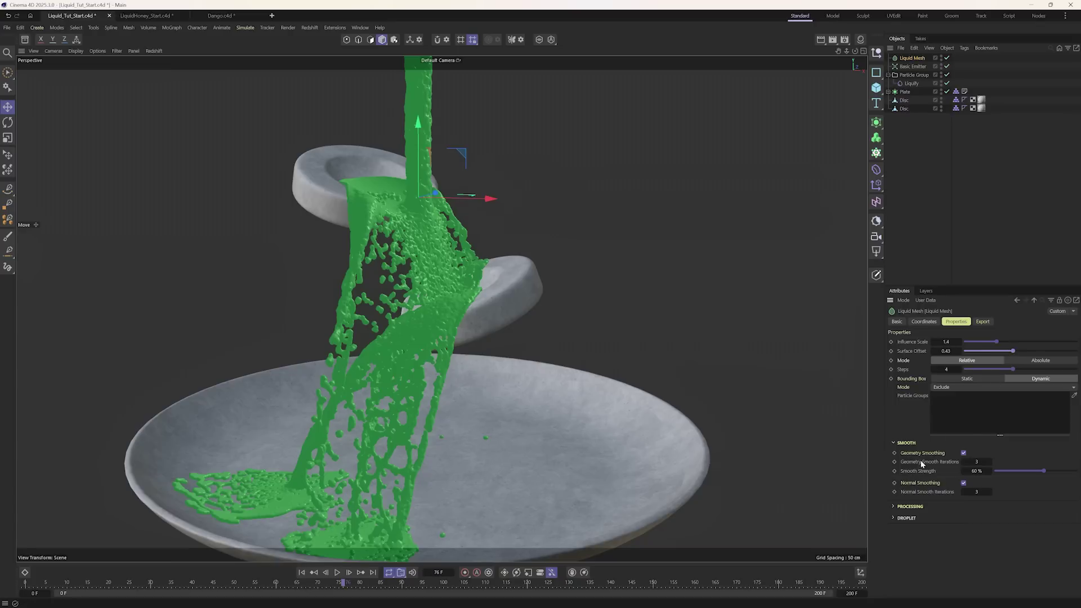
{"action": "left_click_drag", "start_coordinate": [977, 462], "coordinate": [1003, 461]}
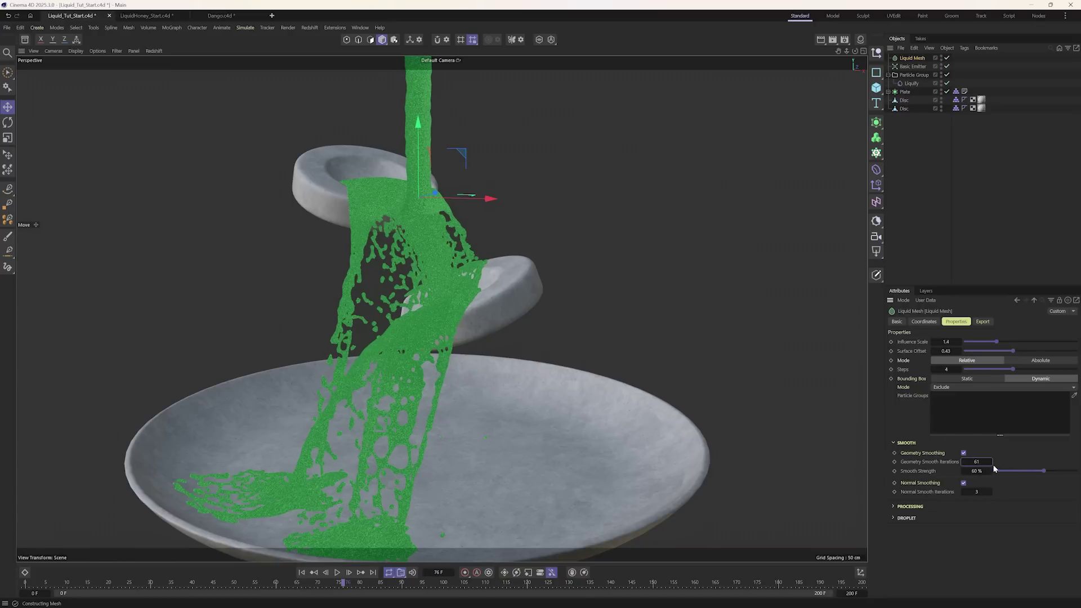
{"action": "left_click_drag", "start_coordinate": [428, 285], "coordinate": [428, 361], "text": "alt"}
{"action": "left_click_drag", "start_coordinate": [1043, 471], "coordinate": [1069, 471]}
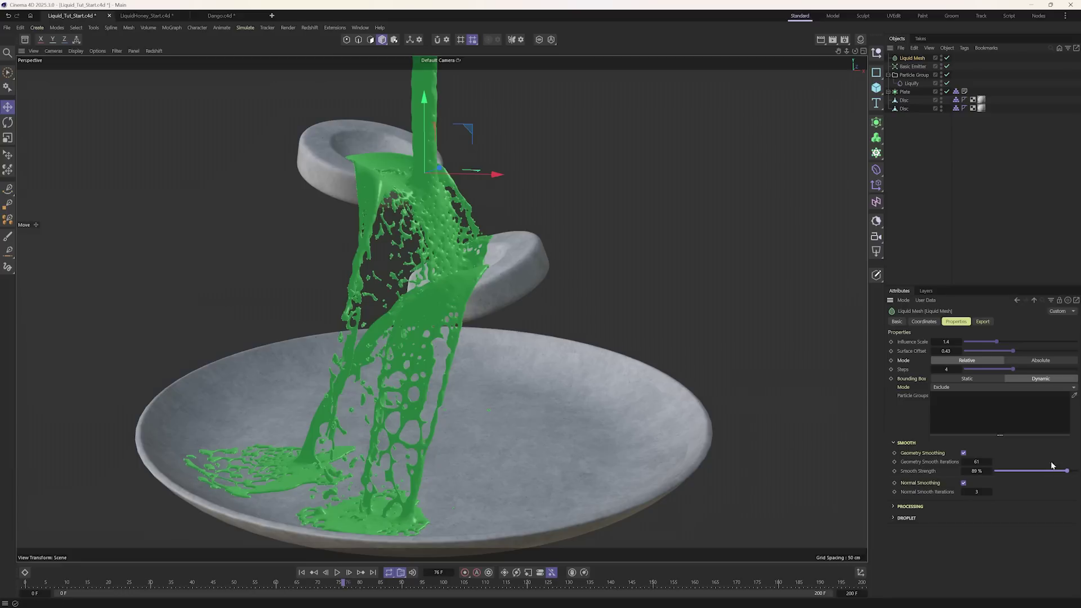
Step: Refine the Liquid Mesh with Surface Offset 0.45, Influence Scale 1.8 and 63 Geometry Smooth Iterations, and advance playback to frame 78
{"action": "left_click_drag", "start_coordinate": [1009, 351], "coordinate": [1015, 352]}
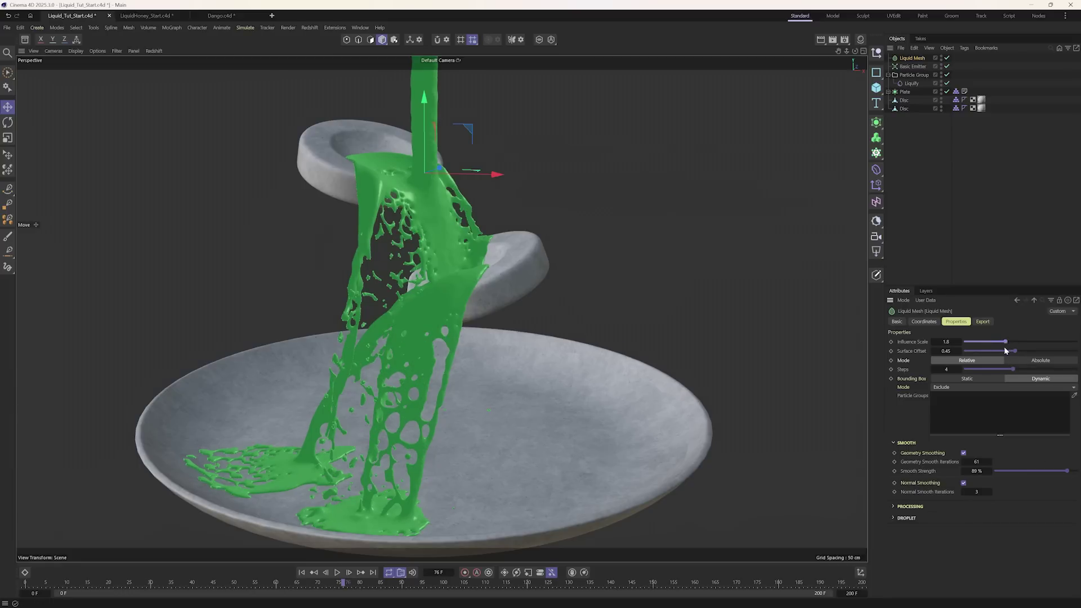
{"action": "left_click_drag", "start_coordinate": [980, 461], "coordinate": [1002, 464]}
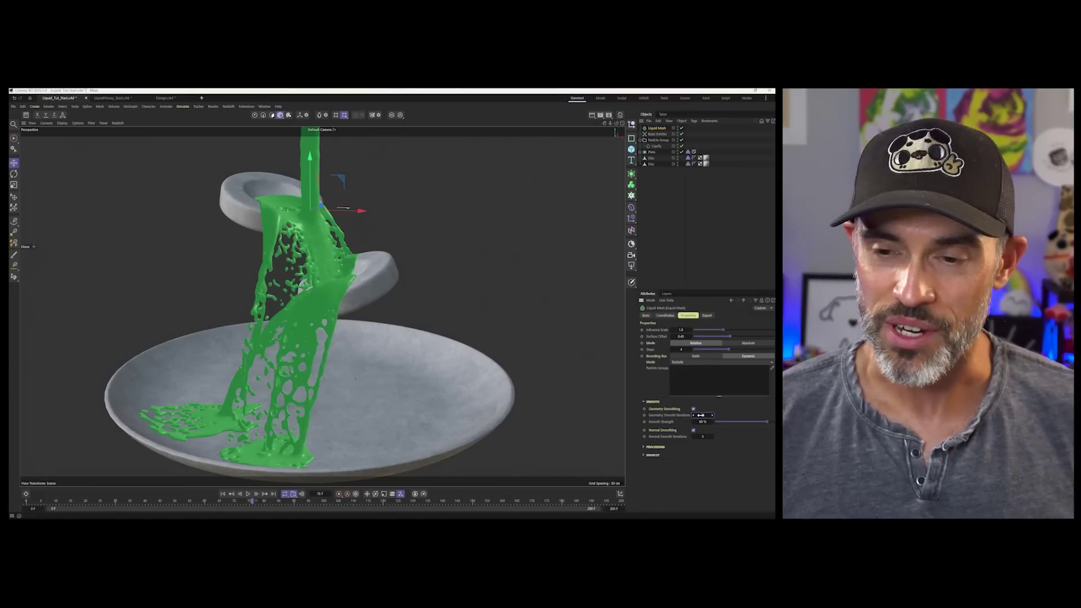
{"action": "left_click_drag", "start_coordinate": [709, 415], "coordinate": [714, 417]}
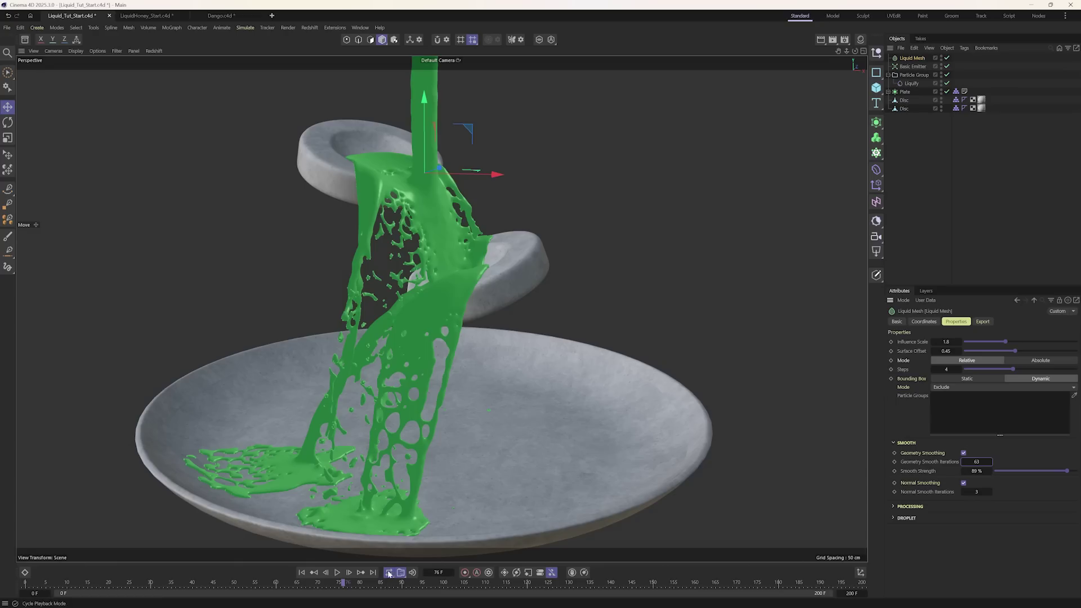
{"action": "left_click", "coordinate": [247, 494]}
{"action": "left_click", "coordinate": [338, 574]}
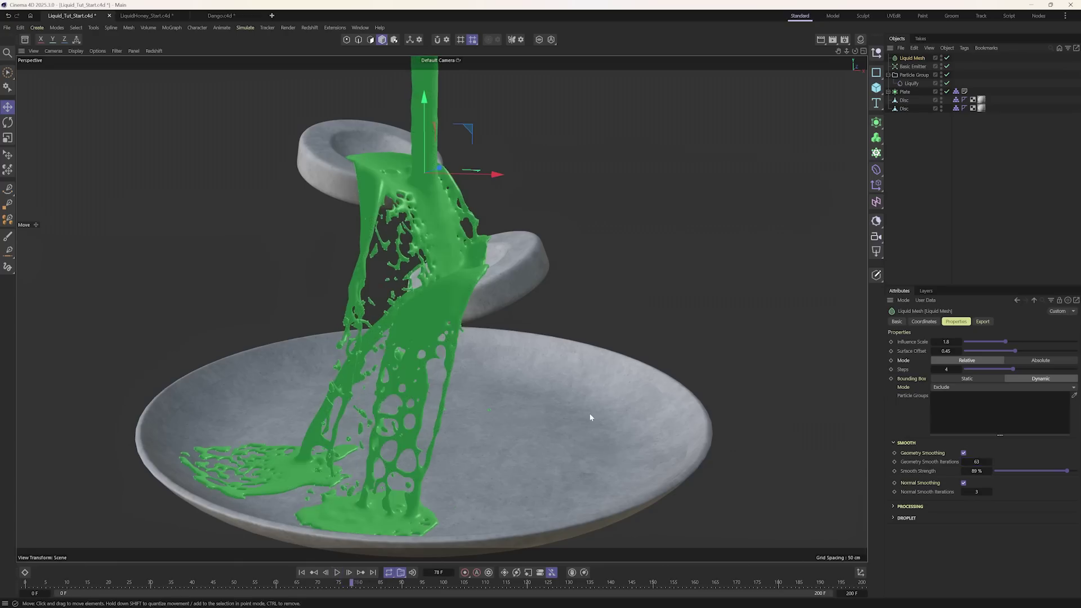
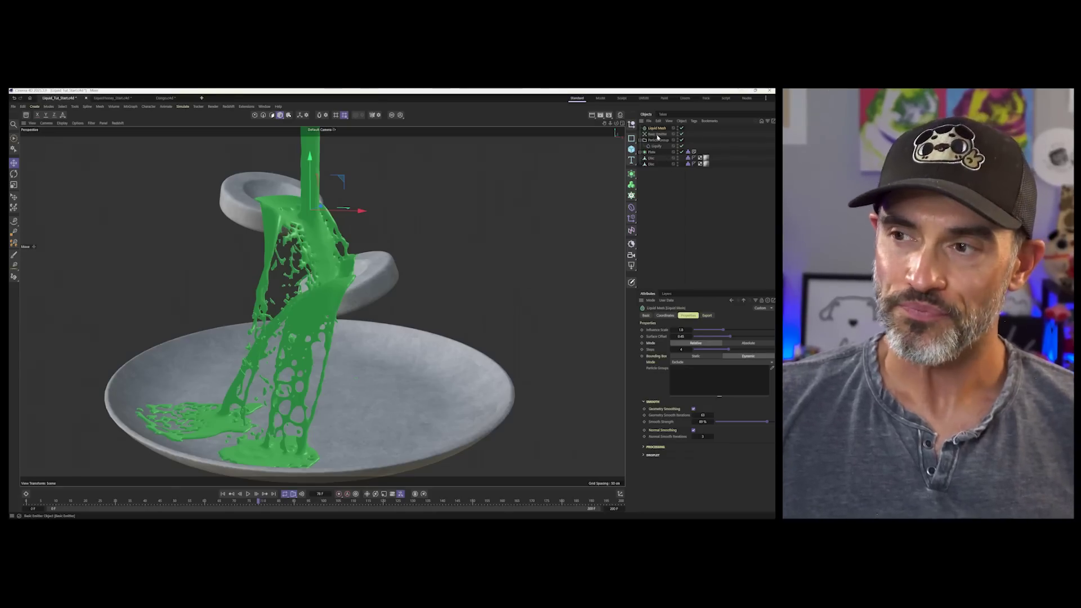
Step: Rewind to the first frame, set the Liquify modifier's Viscosity to 5, and replay the simulation
{"action": "left_click", "coordinate": [657, 136]}
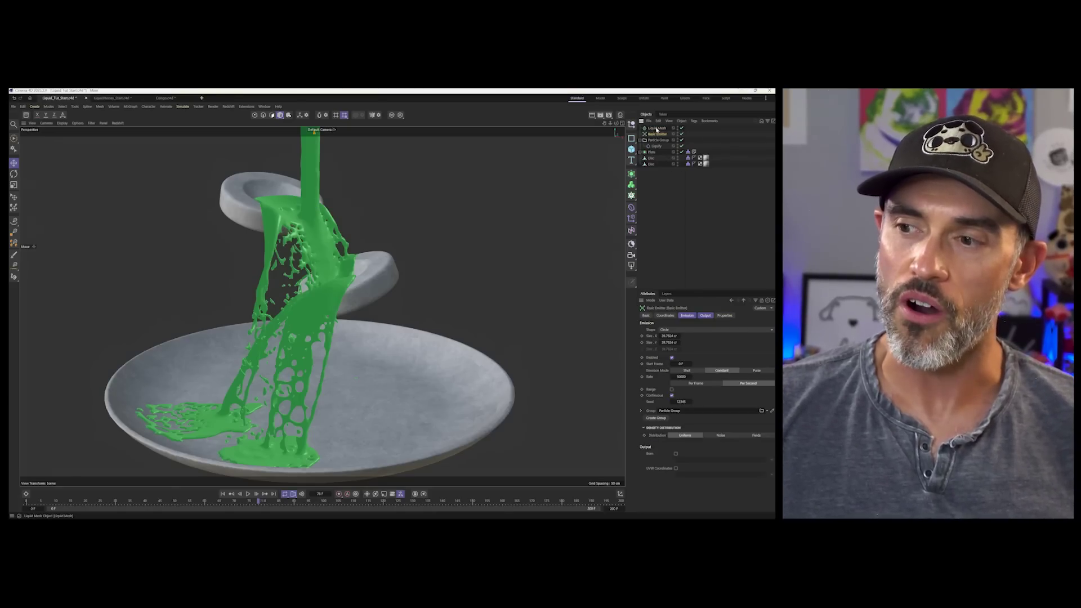
{"action": "left_click", "coordinate": [656, 147]}
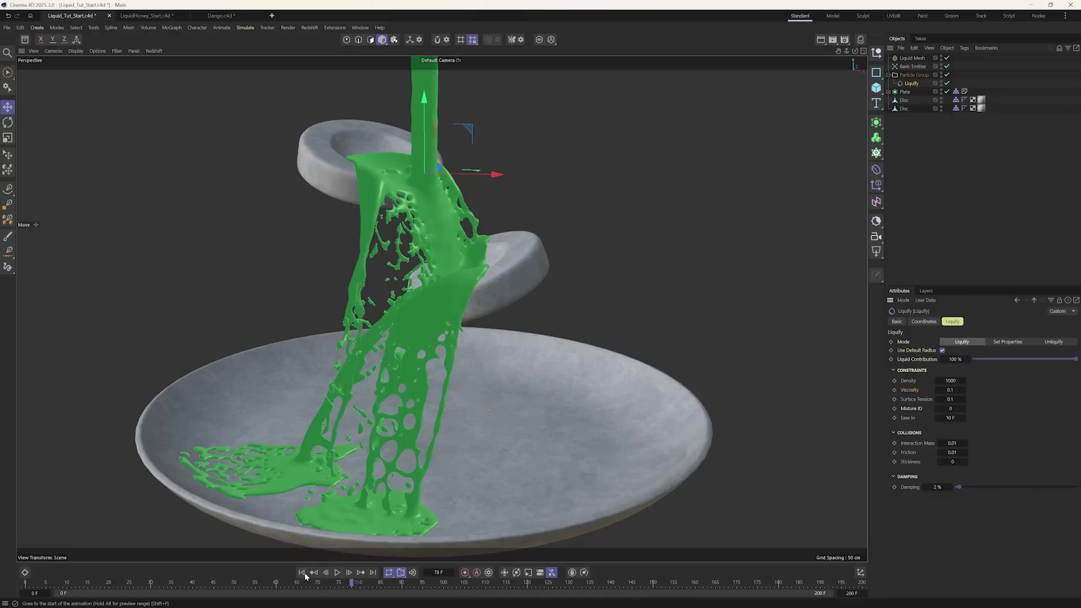
{"action": "left_click", "coordinate": [223, 494]}
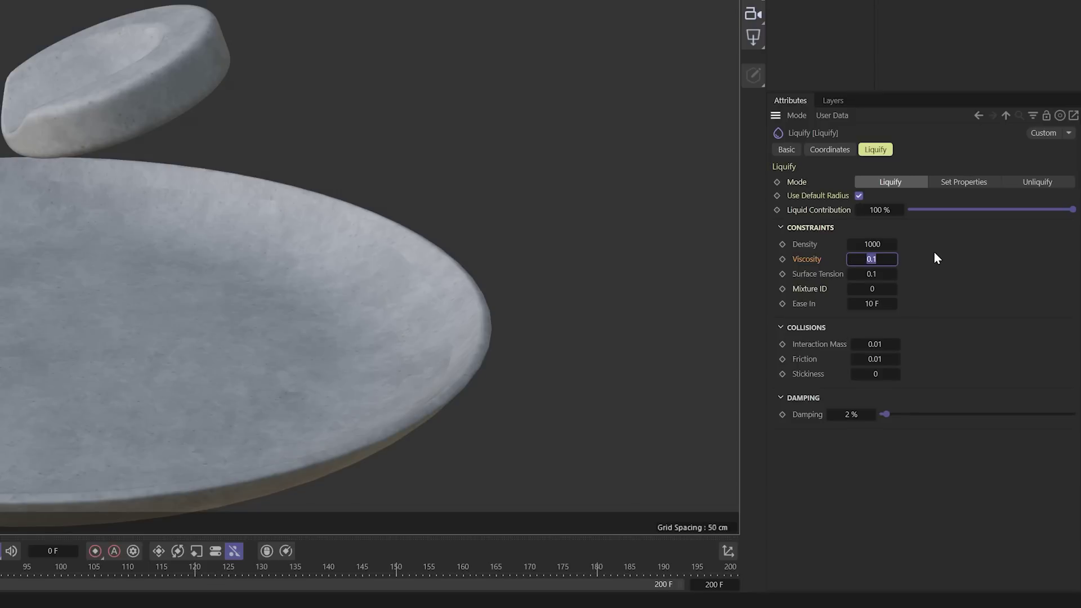
{"action": "type", "text": "5"}
{"action": "key", "text": "Return"}
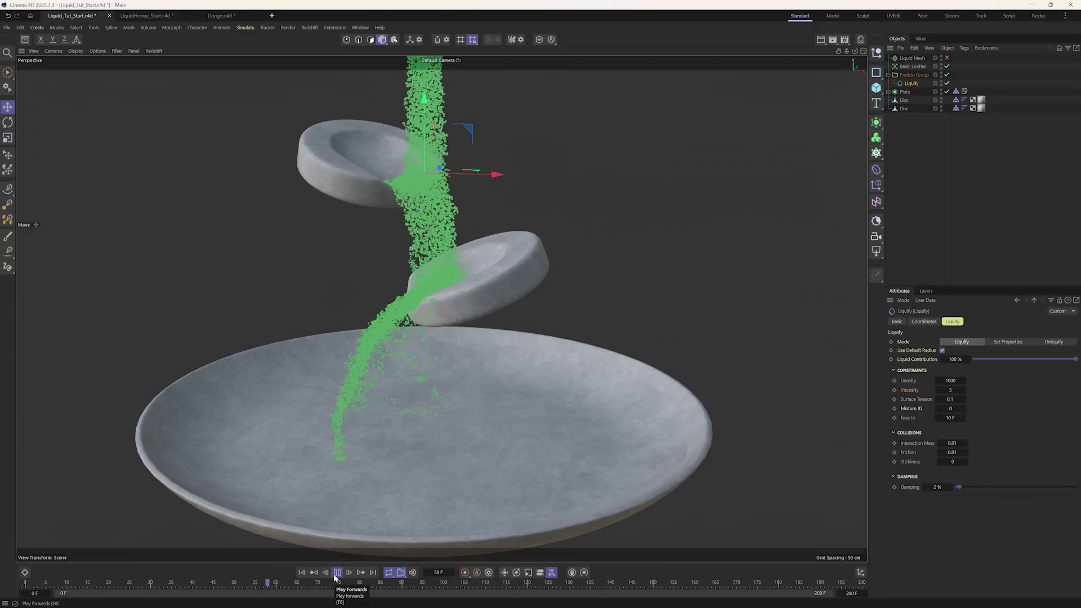
Step: Set the Liquify modifier's Surface Tension to 2.5 and replay from the first frame, inspecting the flow over the discs and plate
{"action": "left_click", "coordinate": [950, 399]}
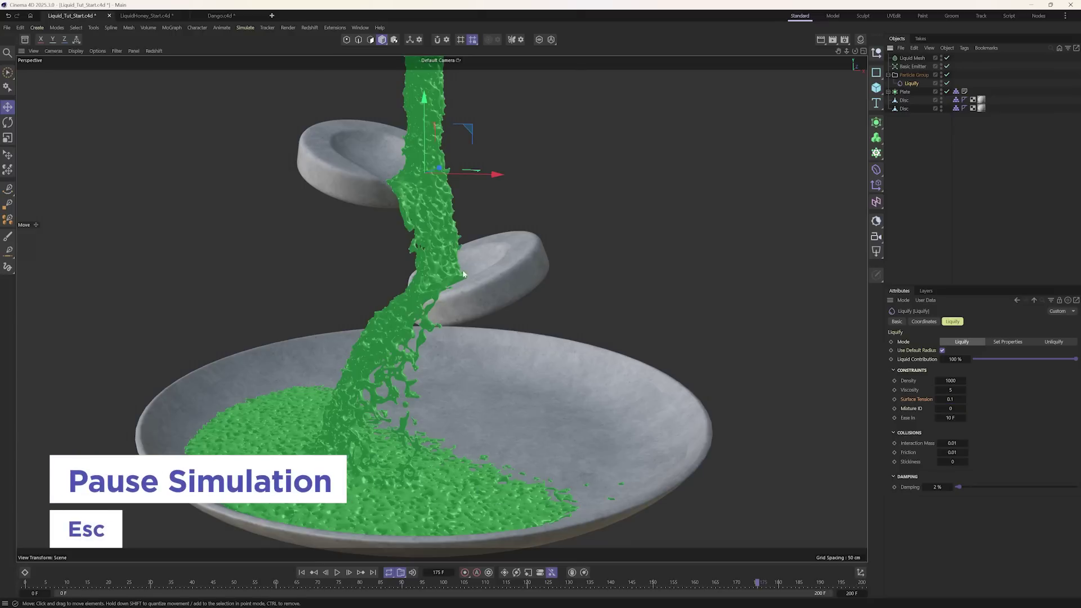
{"action": "left_click", "coordinate": [914, 66]}
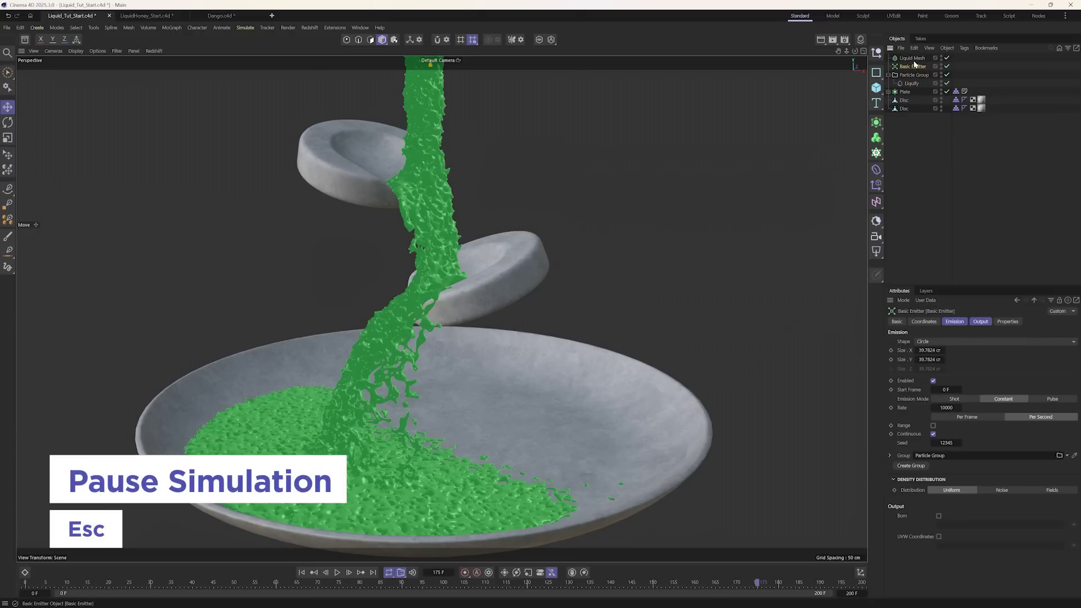
{"action": "left_click", "coordinate": [912, 84]}
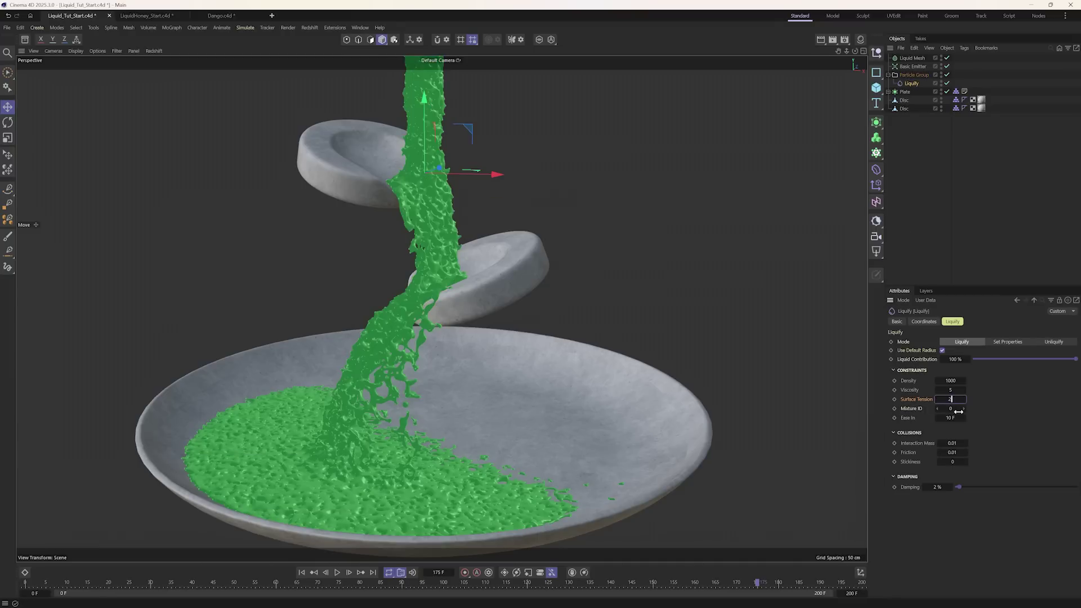
{"action": "left_click", "coordinate": [302, 573]}
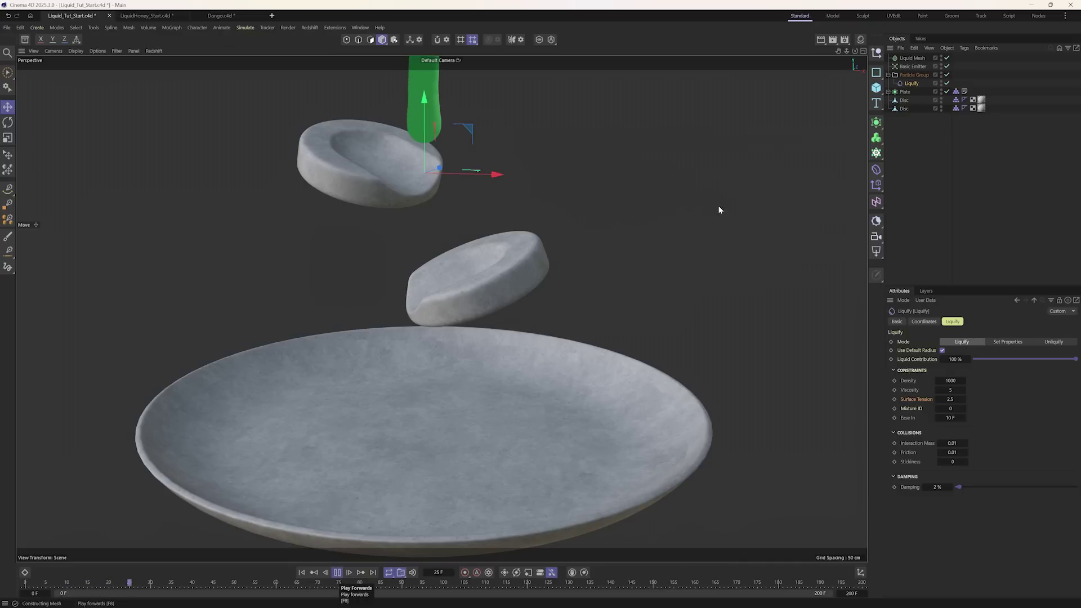
{"action": "key", "text": "F8"}
{"action": "right_click_drag", "start_coordinate": [478, 270], "coordinate": [457, 280], "text": "alt"}
{"action": "middle_click_drag", "start_coordinate": [456, 280], "coordinate": [439, 337], "text": "alt"}
{"action": "right_click_drag", "start_coordinate": [440, 341], "coordinate": [431, 352], "text": "alt"}
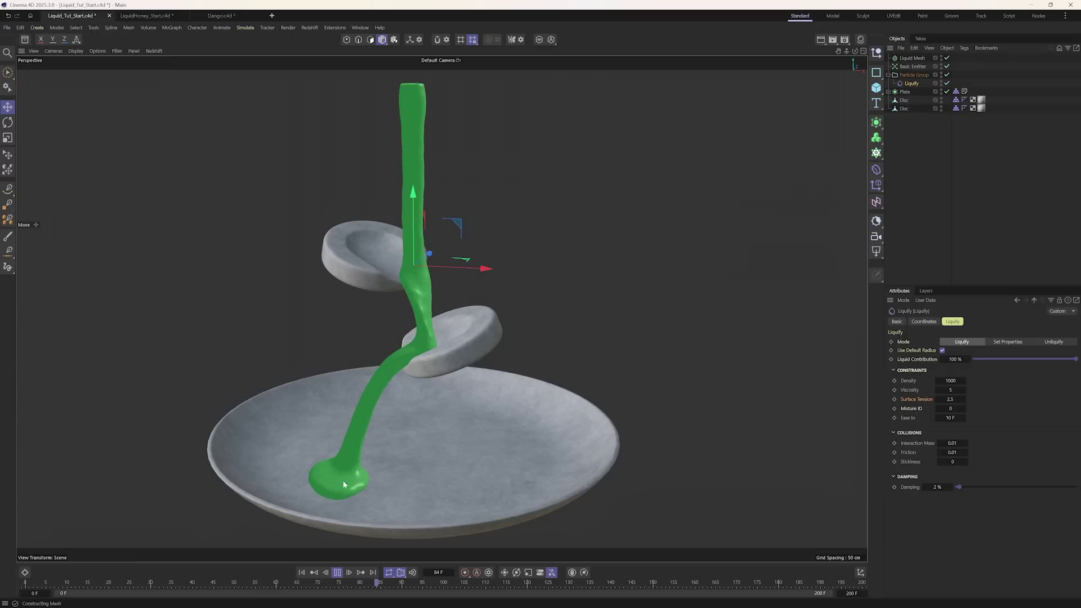
{"action": "mouse_move", "coordinate": [378, 448]}
{"action": "left_mouse_down", "text": "alt"}
{"action": "mouse_move", "coordinate": [393, 428]}
{"action": "mouse_move", "coordinate": [378, 449]}
{"action": "left_mouse_up", "text": "alt"}
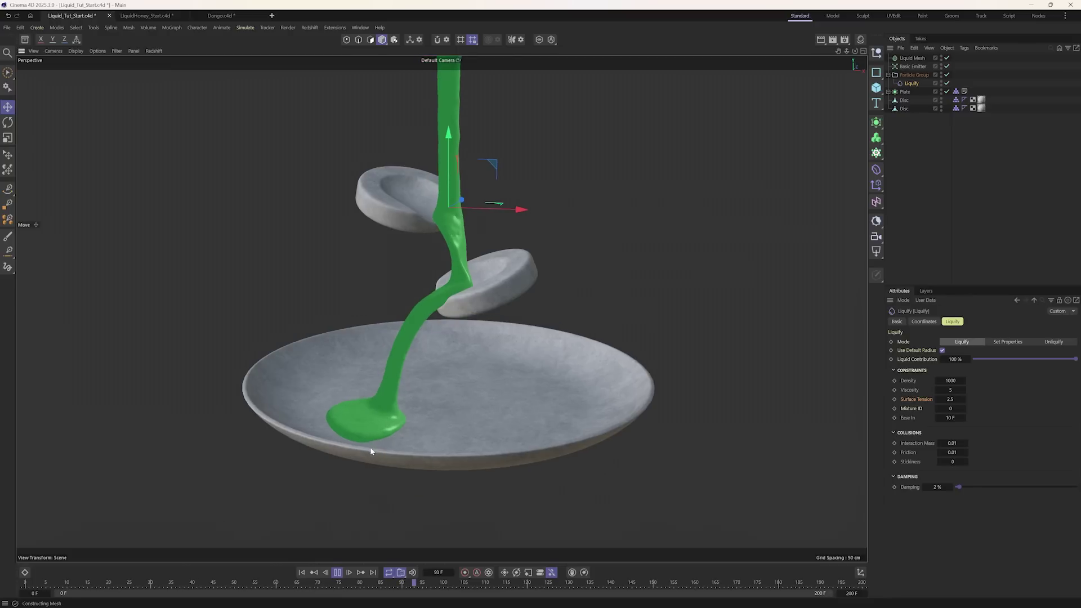
Step: Inspect the liquid mesh spreading on the plate up close during playback, and stop at frame 108
{"action": "scroll", "coordinate": [363, 452], "scroll_direction": "up", "scroll_amount": 10}
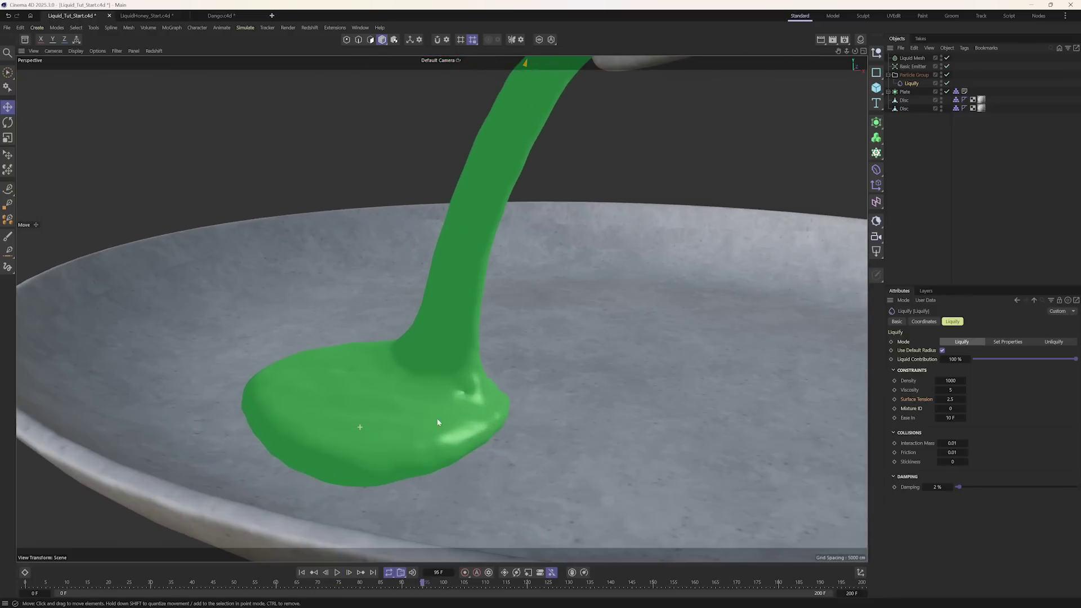
{"action": "scroll", "coordinate": [445, 417], "scroll_direction": "up", "scroll_amount": 2}
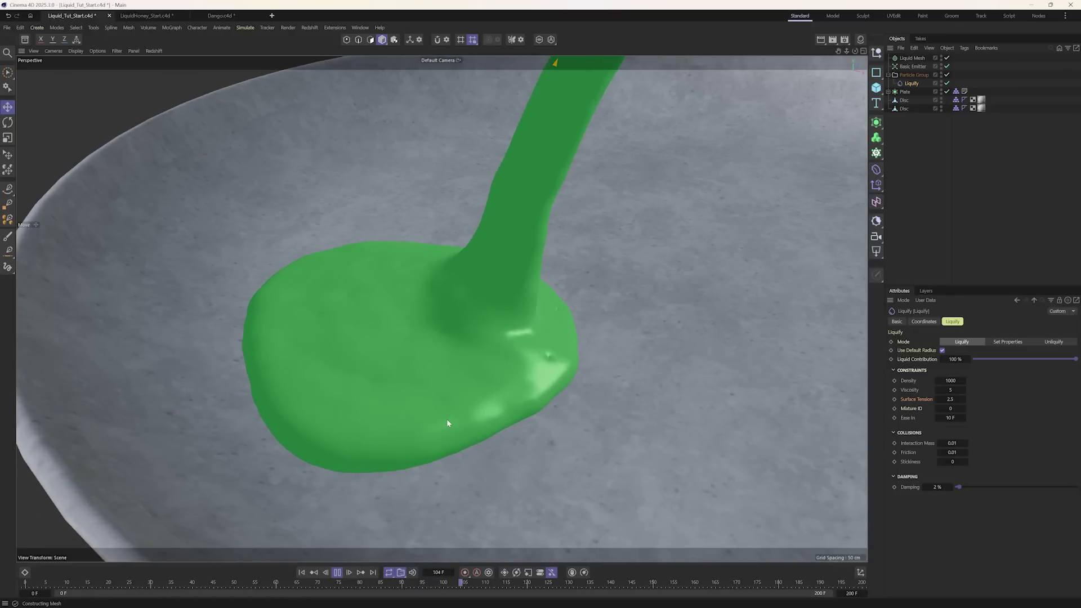
{"action": "key", "text": "F8"}
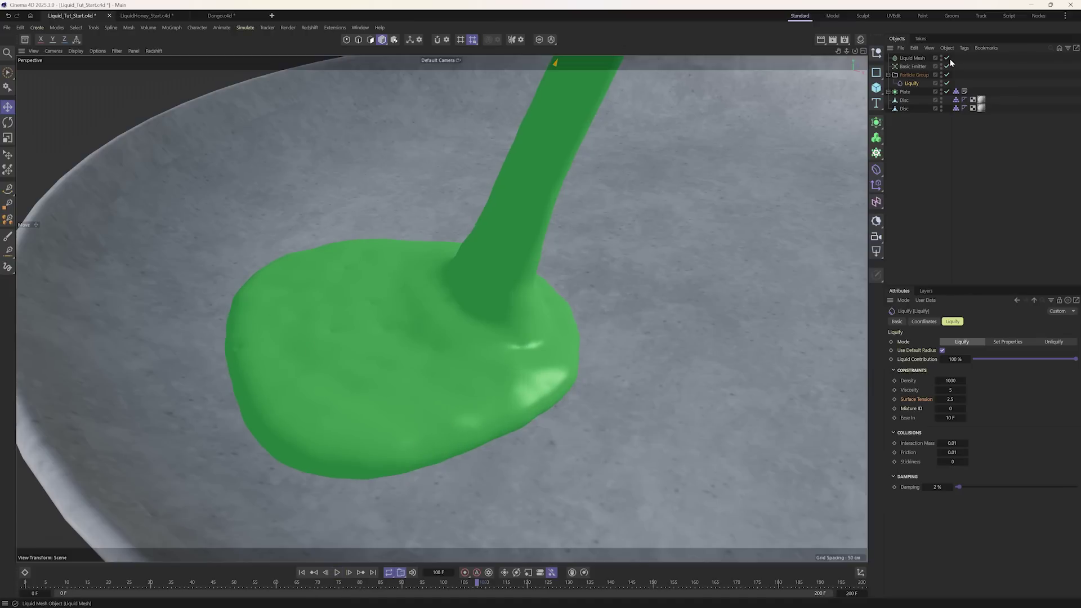
Step: Disable the Liquid Mesh and continue playback to frame 156, examining the raw particles pooling on the plate
{"action": "left_click", "coordinate": [337, 572]}
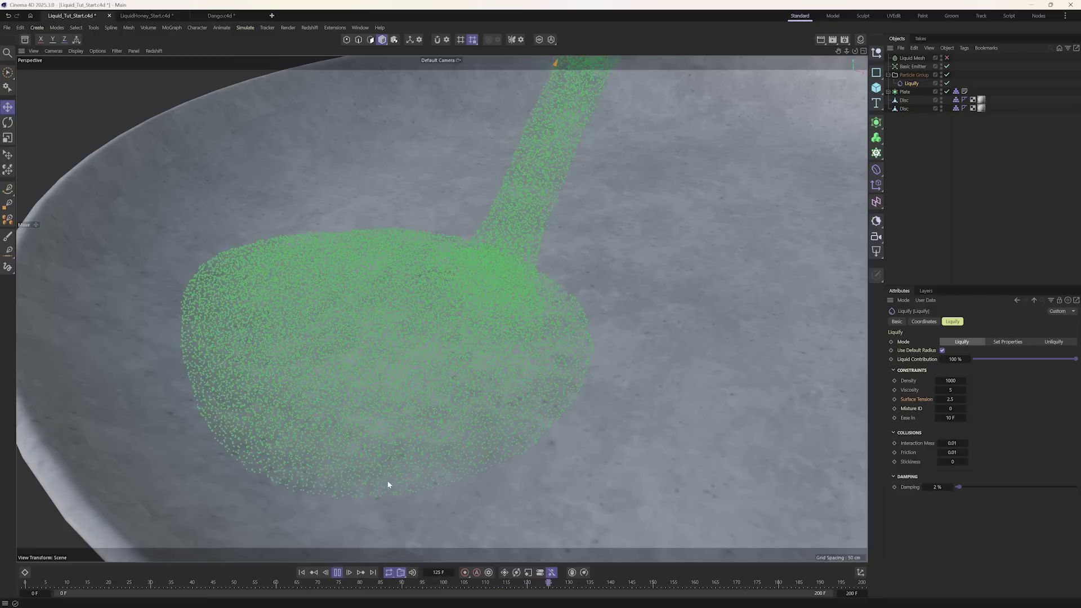
{"action": "right_click_drag", "start_coordinate": [191, 297], "coordinate": [169, 302], "text": "alt"}
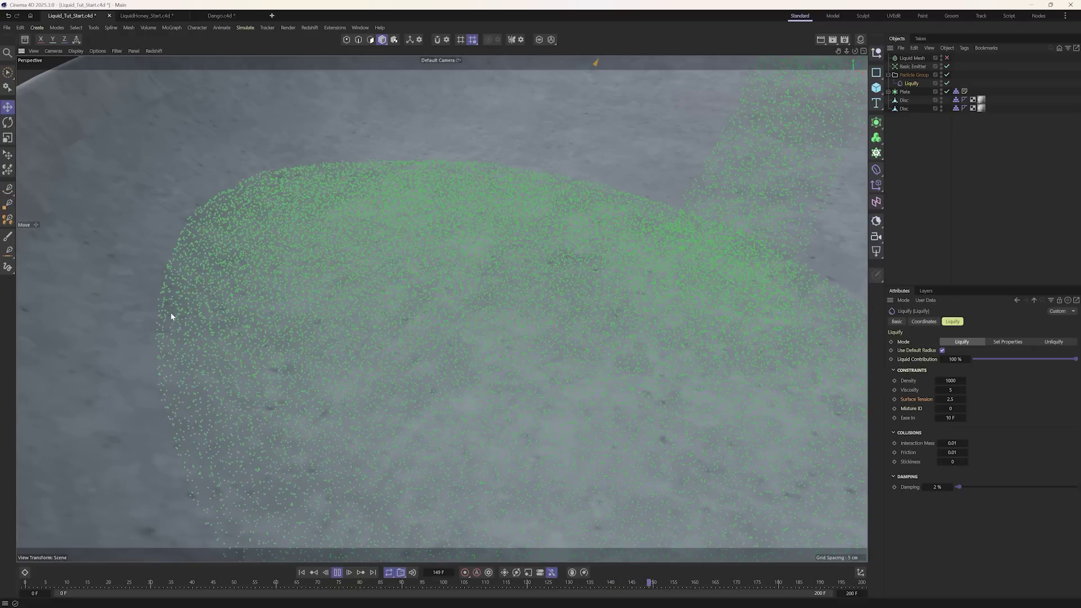
{"action": "key", "text": "F8"}
{"action": "right_click_drag", "start_coordinate": [512, 410], "coordinate": [439, 410], "text": "alt"}
{"action": "left_click_drag", "start_coordinate": [429, 366], "coordinate": [396, 367], "text": "alt"}
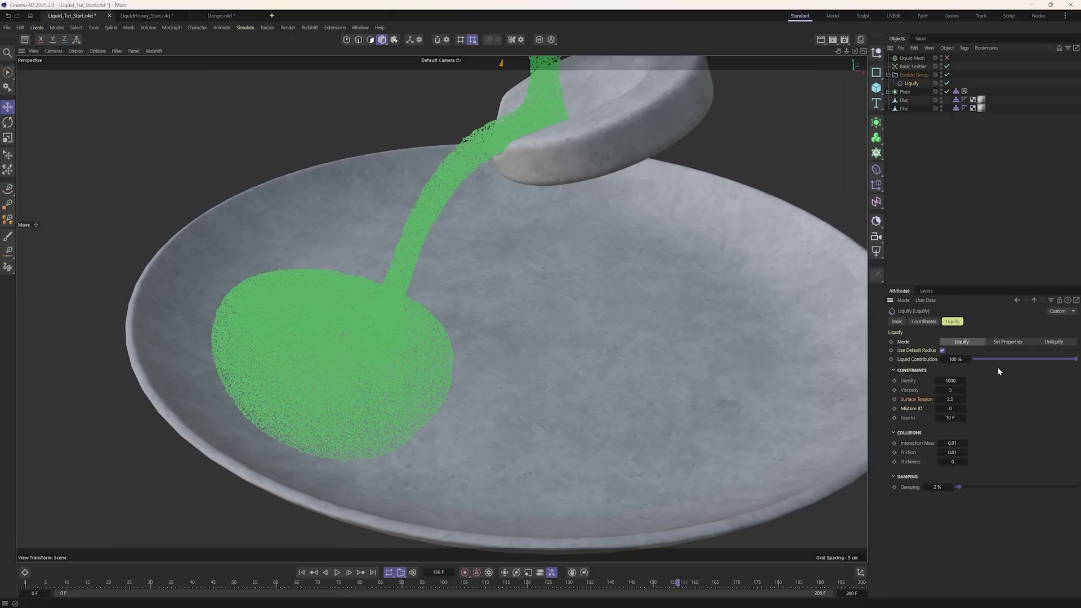
Step: Set the Liquify modifier's Viscosity to 0.05 and Surface Tension to 0.08, and replay the simulation from the first frame
{"action": "key", "text": "ctrl+d"}
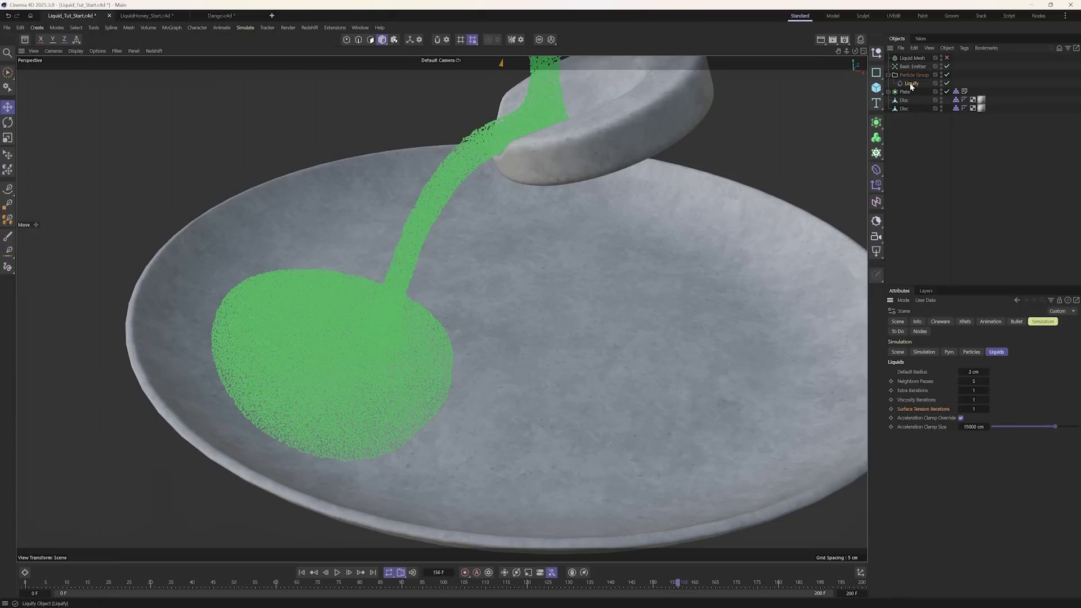
{"action": "left_click", "coordinate": [912, 84]}
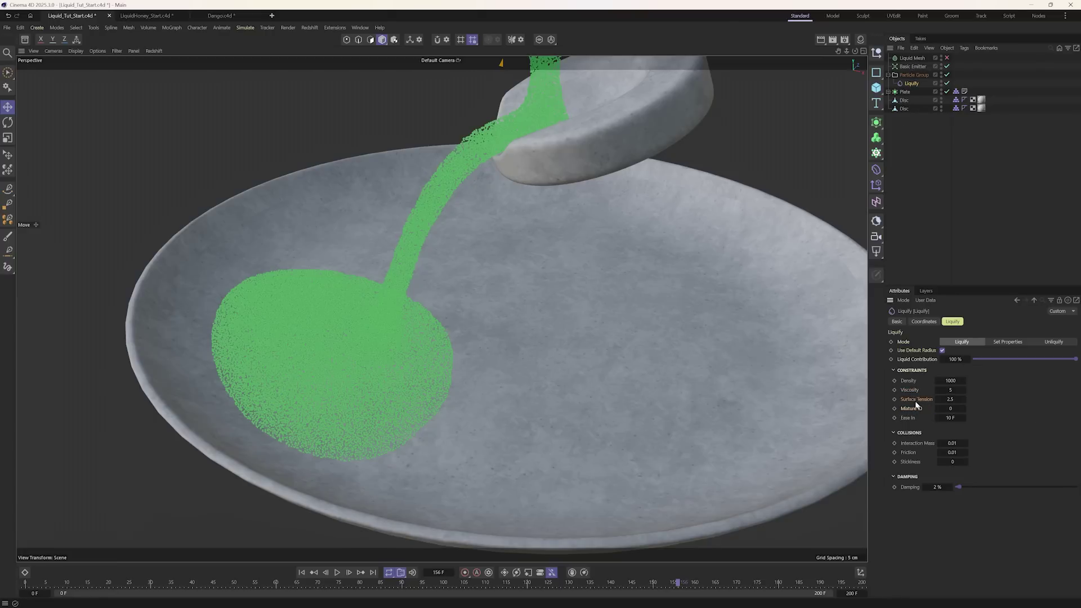
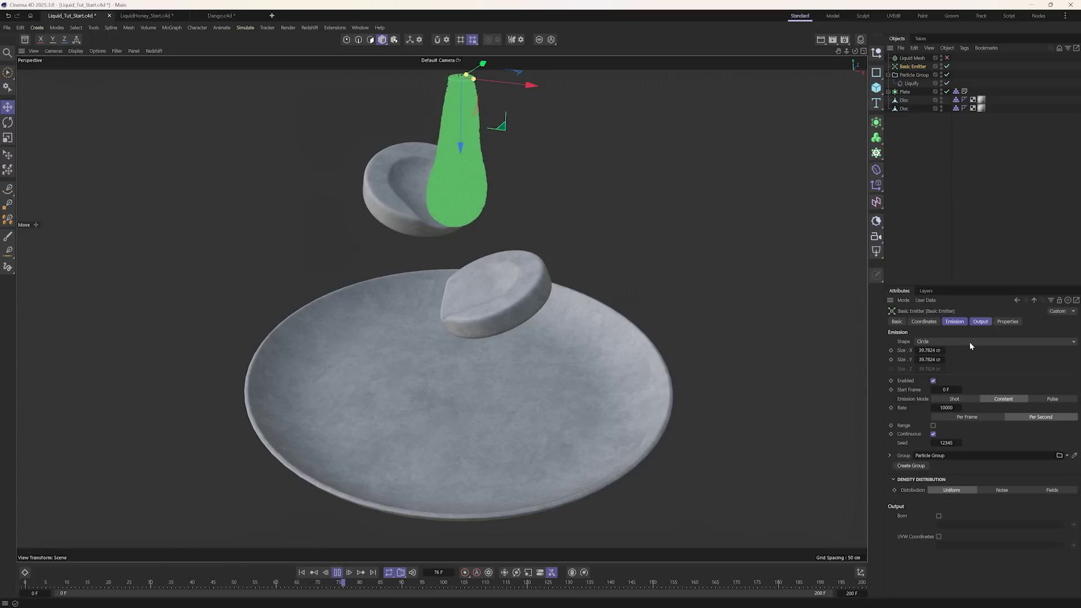
{"action": "left_click", "coordinate": [909, 84]}
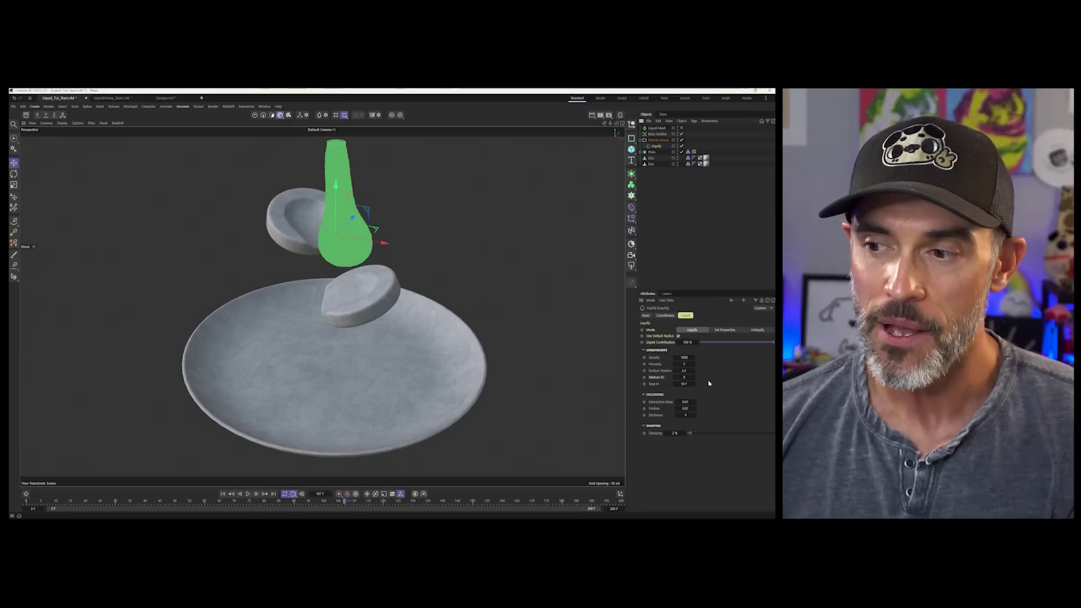
{"action": "left_click", "coordinate": [684, 364]}
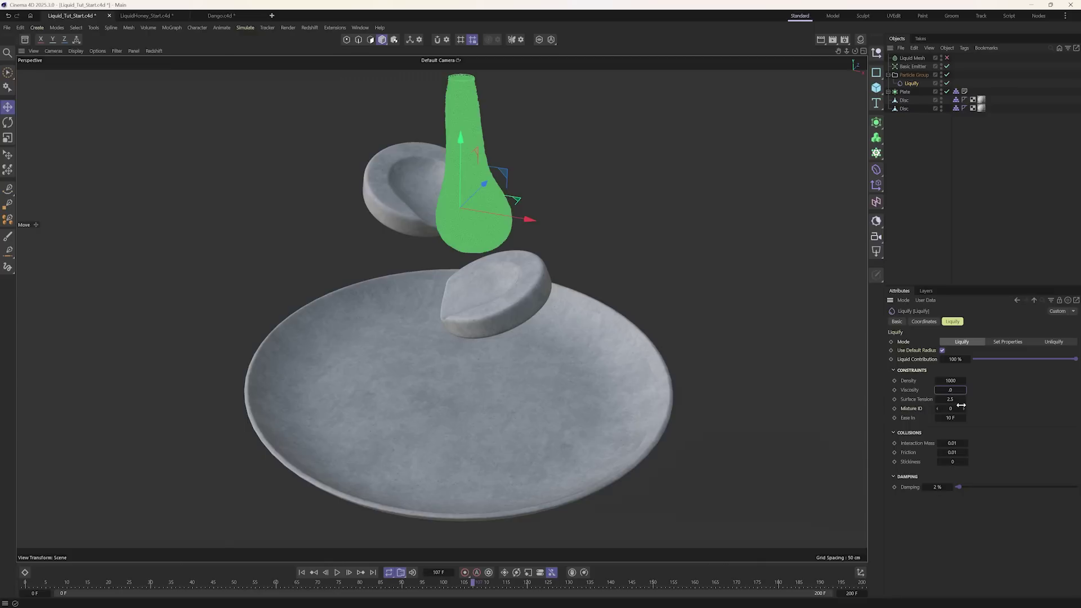
{"action": "left_click", "coordinate": [951, 400]}
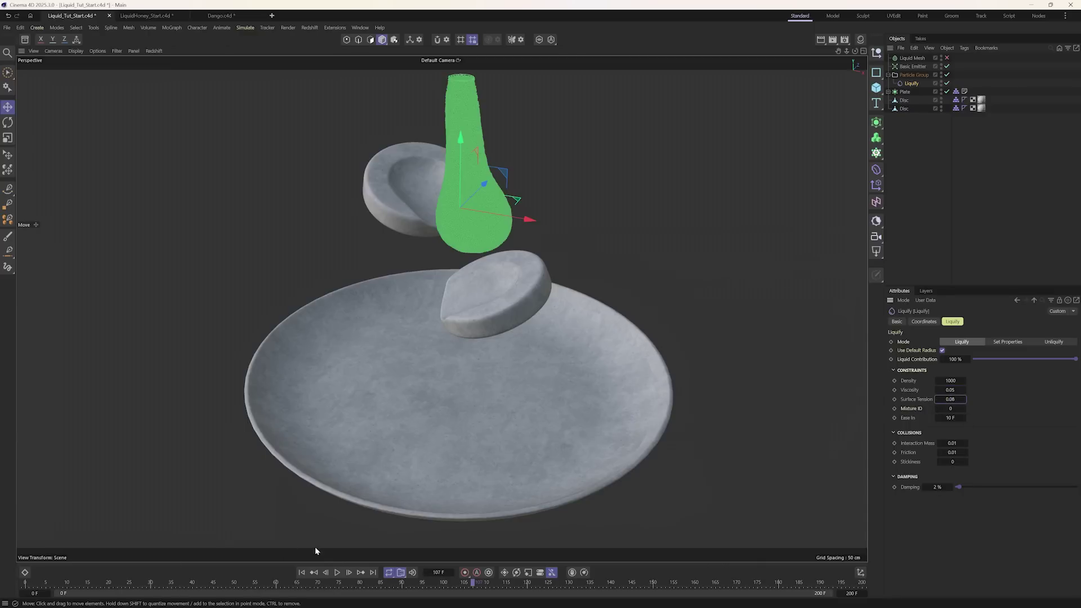
{"action": "left_click", "coordinate": [301, 573]}
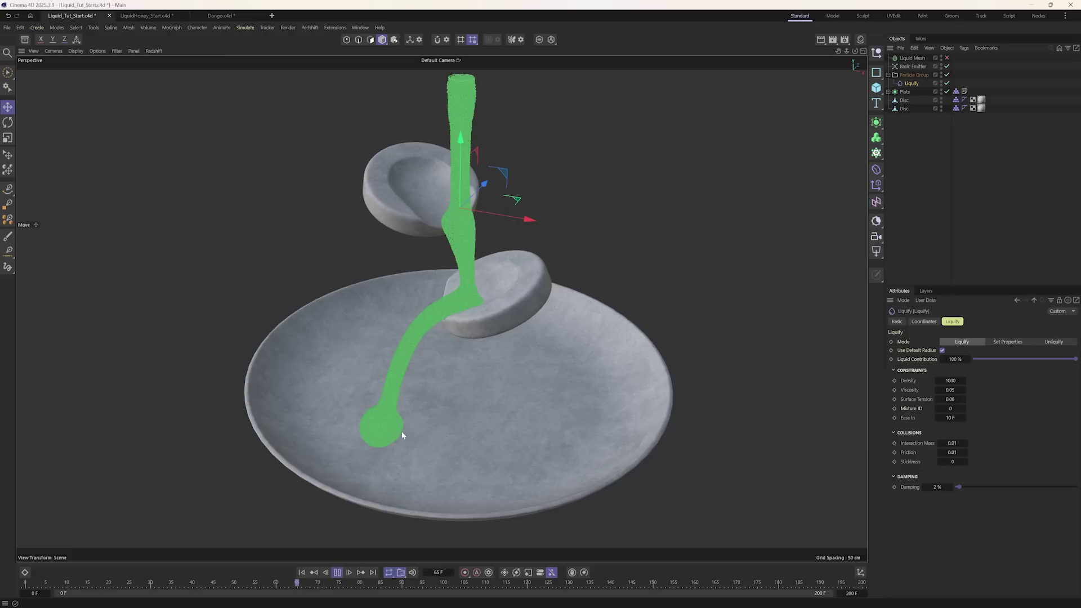
Step: Examine the particle distribution of the pool on the plate up close while playback advances
{"action": "key", "text": "F8"}
{"action": "scroll", "coordinate": [360, 445], "scroll_direction": "up", "scroll_amount": 10}
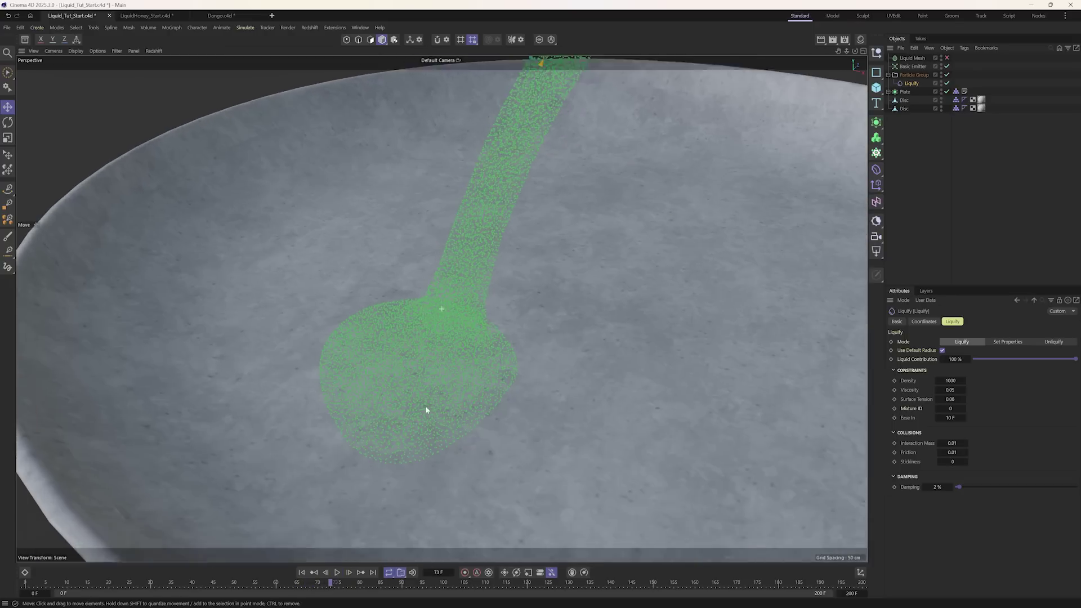
{"action": "scroll", "coordinate": [361, 482], "scroll_direction": "up", "scroll_amount": 5}
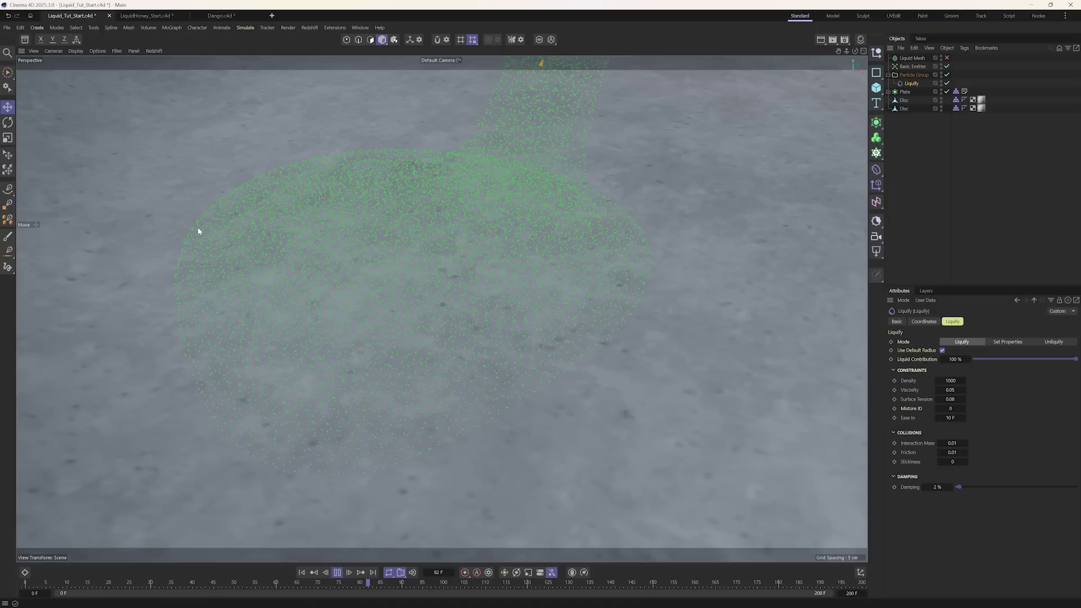
{"action": "key", "text": "F8"}
Step: Re-enable the Liquid Mesh and continue playback to frame 99, checking the meshed pool and the whole pour
{"action": "left_click", "coordinate": [948, 58]}
{"action": "scroll", "coordinate": [410, 321], "scroll_direction": "down", "scroll_amount": 5}
{"action": "left_click", "coordinate": [337, 573]}
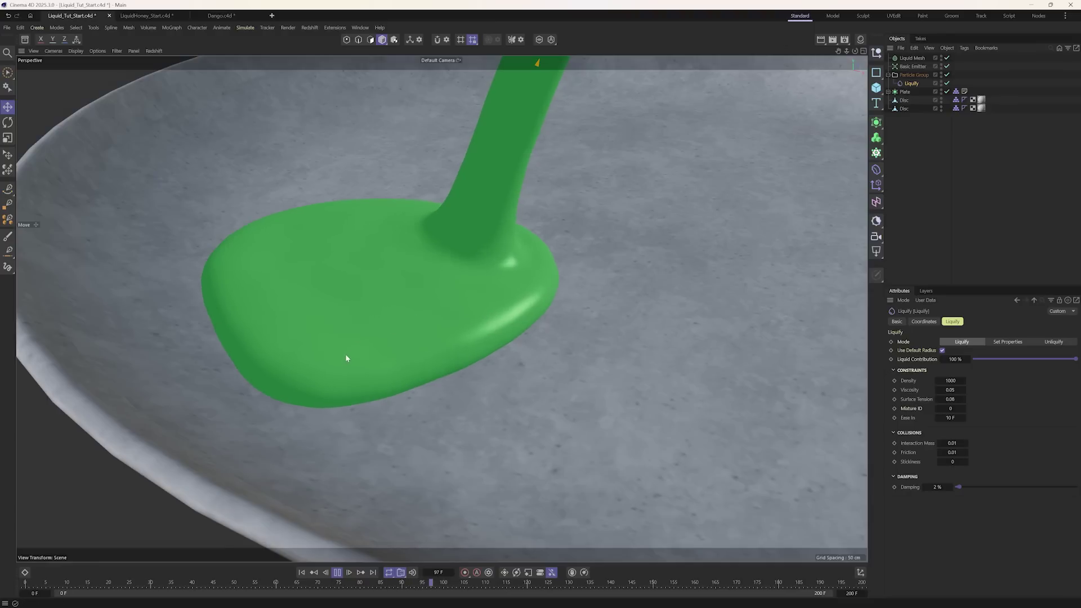
{"action": "scroll", "coordinate": [369, 362], "scroll_direction": "down", "scroll_amount": 10}
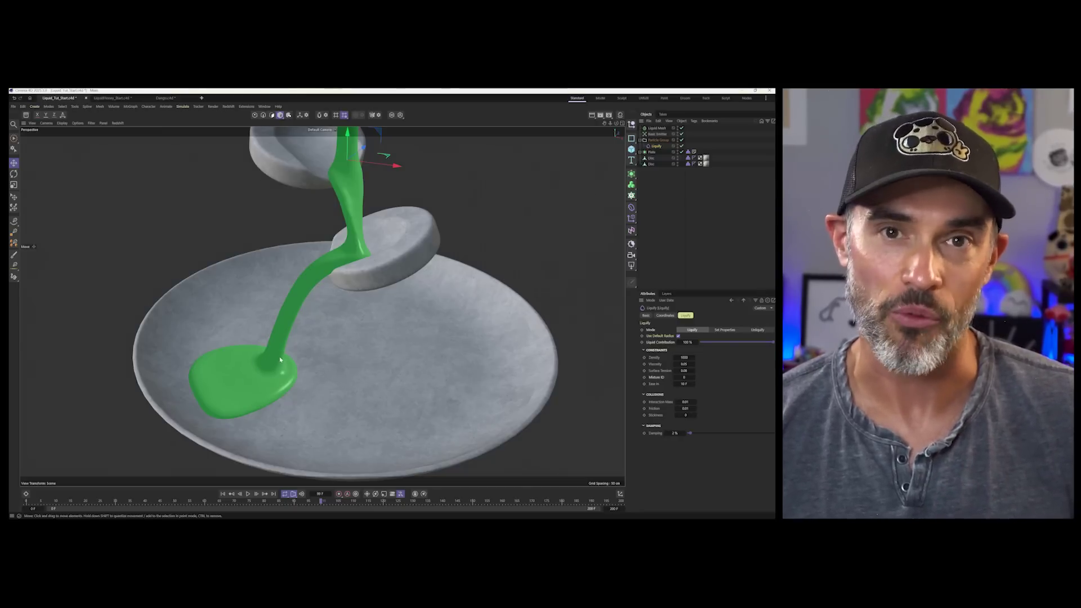
{"action": "scroll", "coordinate": [269, 387], "scroll_direction": "down", "scroll_amount": 3}
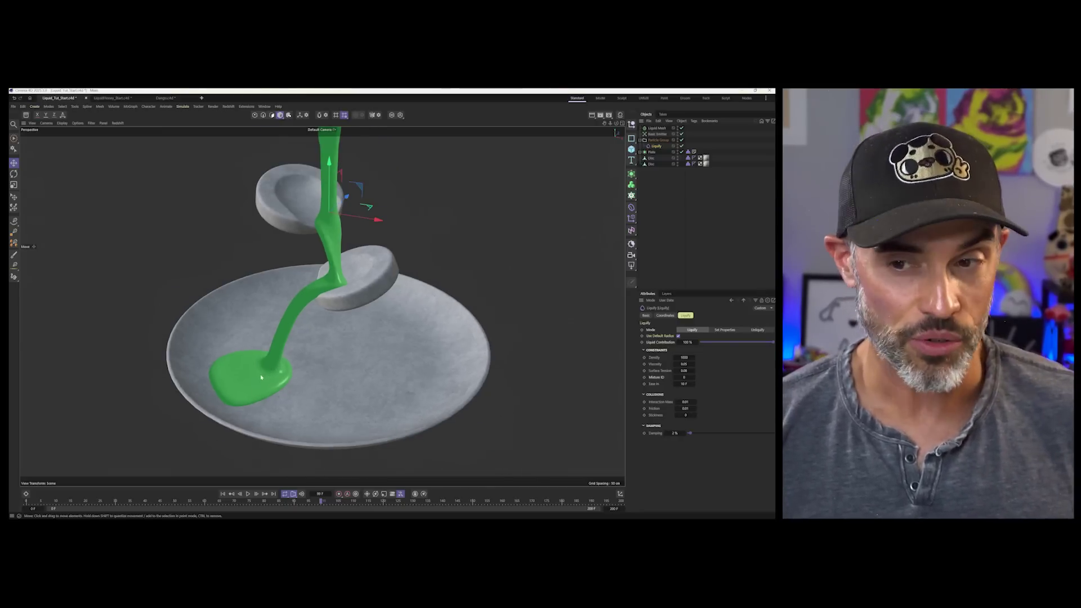
Step: Set the Liquify modifier's Viscosity to 0.1 and Surface Tension to 0.01, and replay from the first frame
{"action": "left_click", "coordinate": [658, 140]}
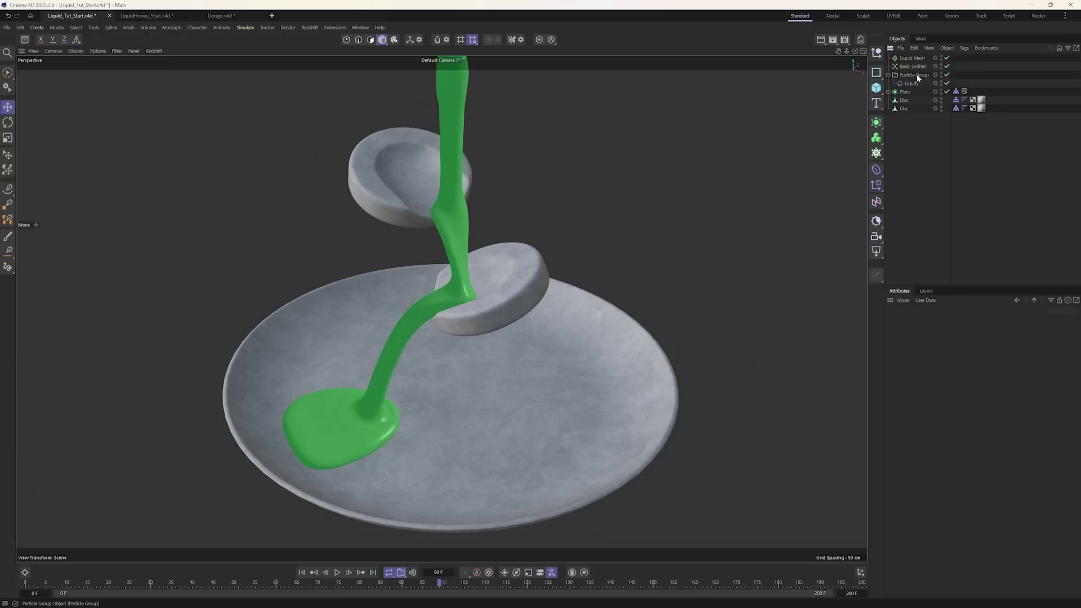
{"action": "left_click", "coordinate": [658, 146]}
{"action": "left_click", "coordinate": [913, 66]}
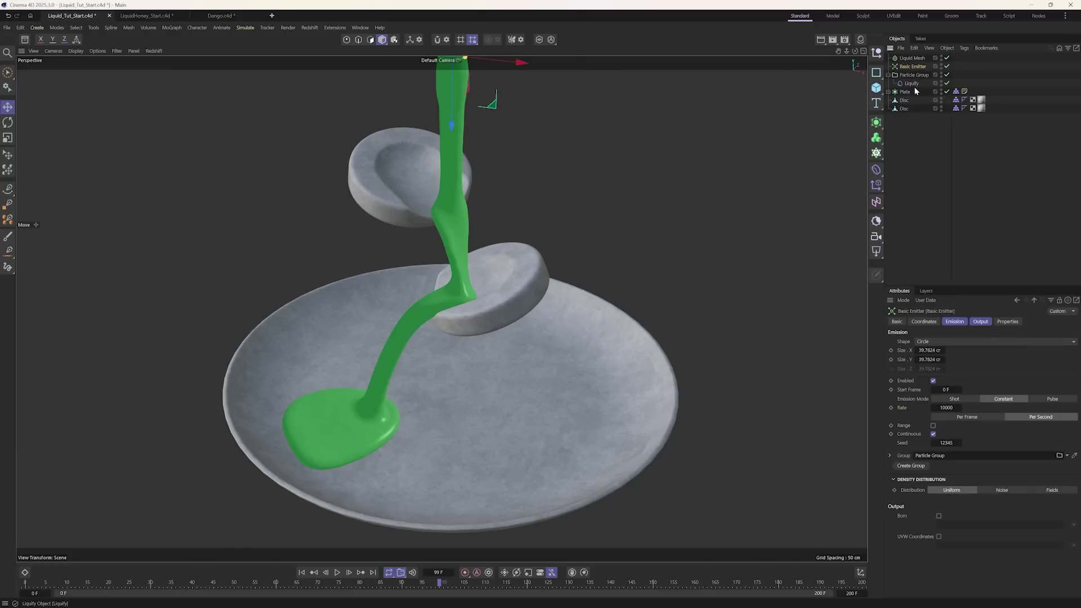
{"action": "left_click", "coordinate": [913, 84]}
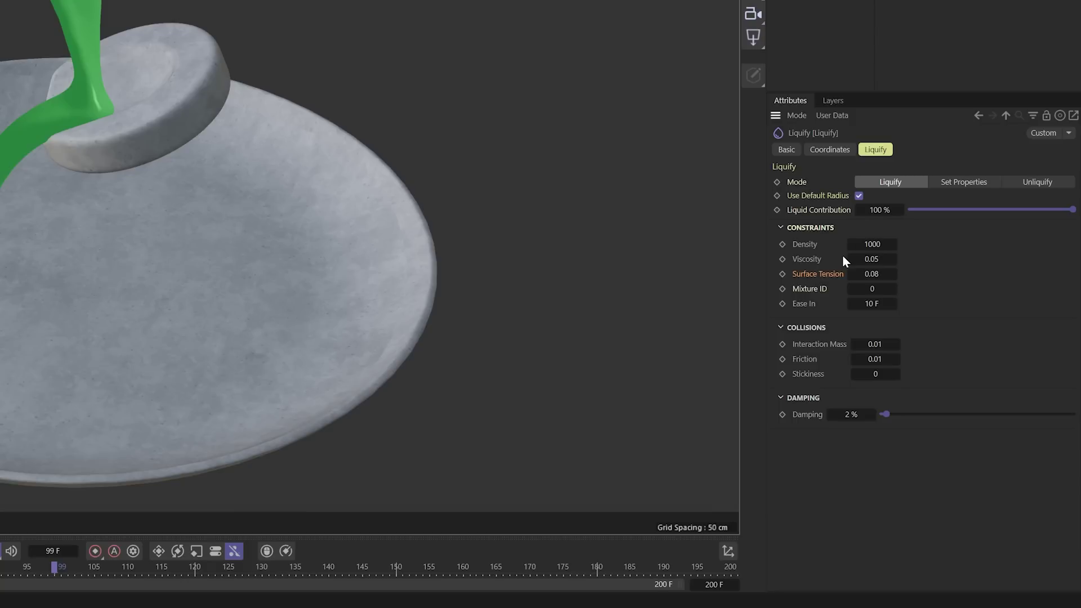
{"action": "left_click", "coordinate": [864, 259]}
{"action": "type", "text": "0.1"}
{"action": "left_click", "coordinate": [892, 275]}
{"action": "type", "text": "0.01"}
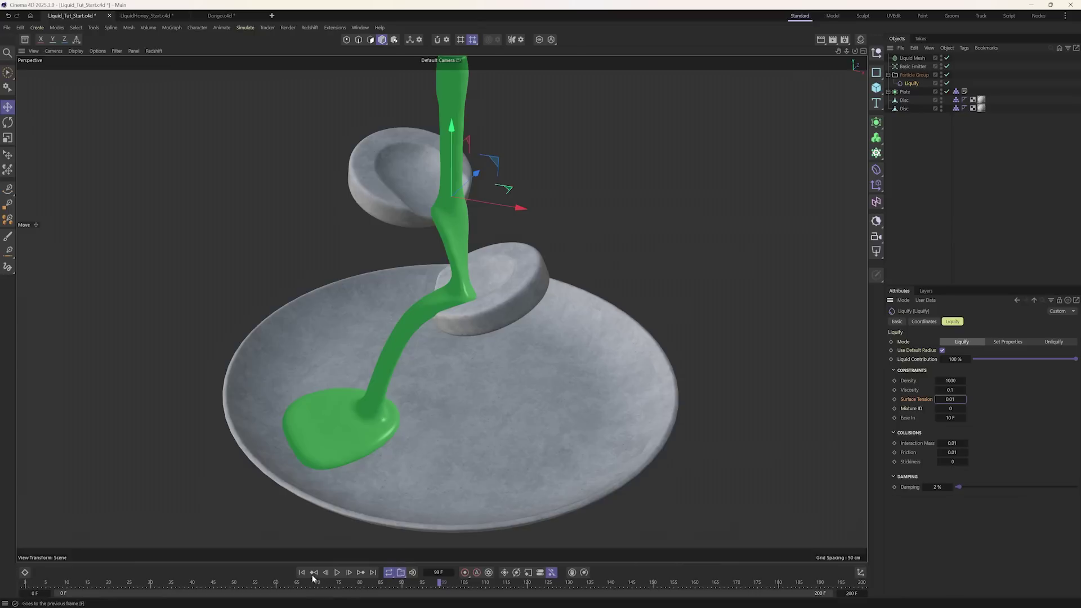
{"action": "left_click", "coordinate": [302, 573]}
{"action": "left_click", "coordinate": [338, 572]}
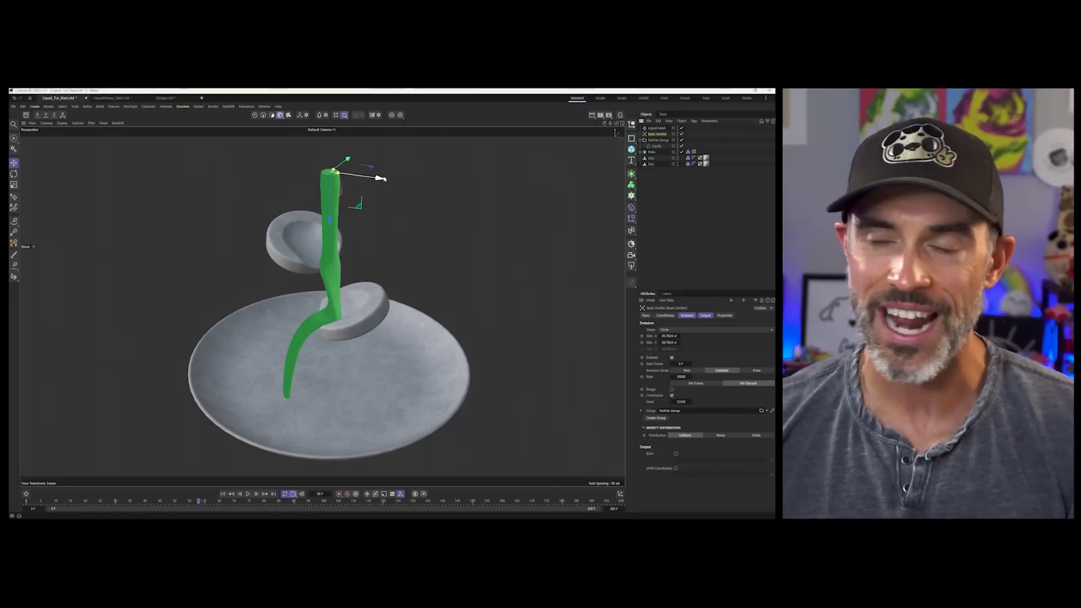
Step: Add a Vibrate tag to the Basic Emitter and enable its position vibration
{"action": "right_click", "coordinate": [654, 135]}
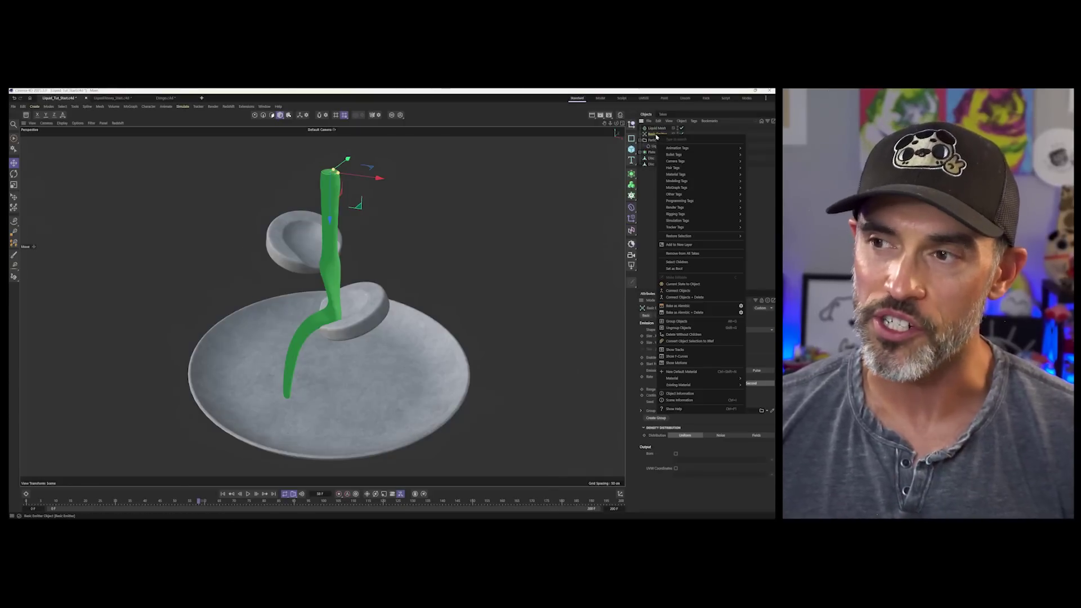
{"action": "mouse_move", "coordinate": [696, 152]}
{"action": "left_click", "coordinate": [636, 184]}
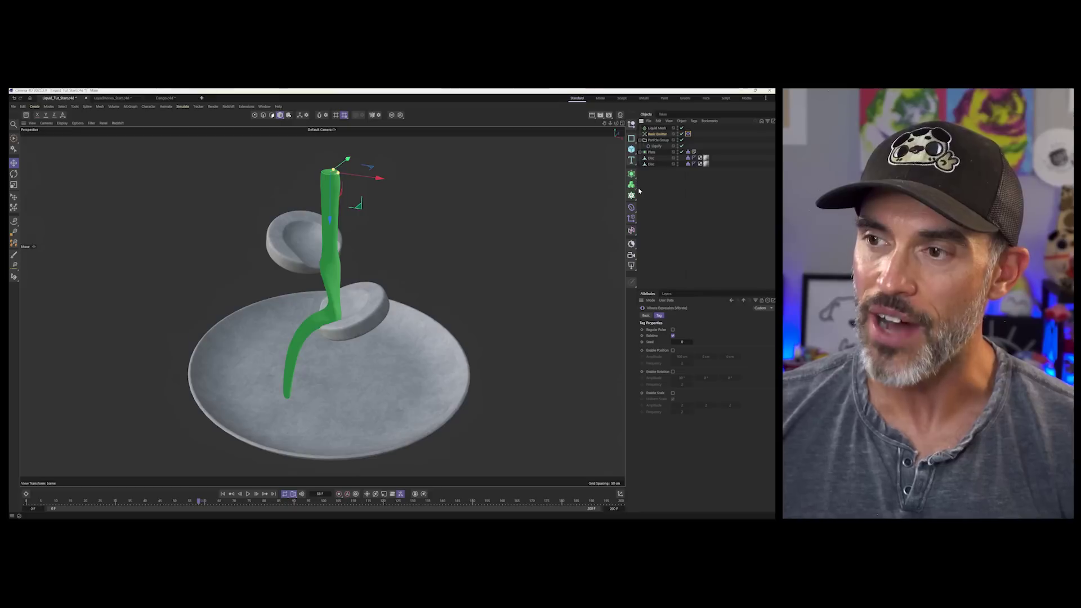
{"action": "left_click", "coordinate": [673, 350]}
Step: Set the Vibrate tag's position amplitude to 164, 0 and 89 cm with Frequency 0.5, and replay from the start to frame 70
{"action": "mouse_move", "coordinate": [714, 356]}
{"action": "left_mouse_down"}
{"action": "mouse_move", "coordinate": [693, 353]}
{"action": "mouse_move", "coordinate": [744, 361]}
{"action": "mouse_move", "coordinate": [704, 357]}
{"action": "left_mouse_up"}
{"action": "left_click", "coordinate": [981, 379]}
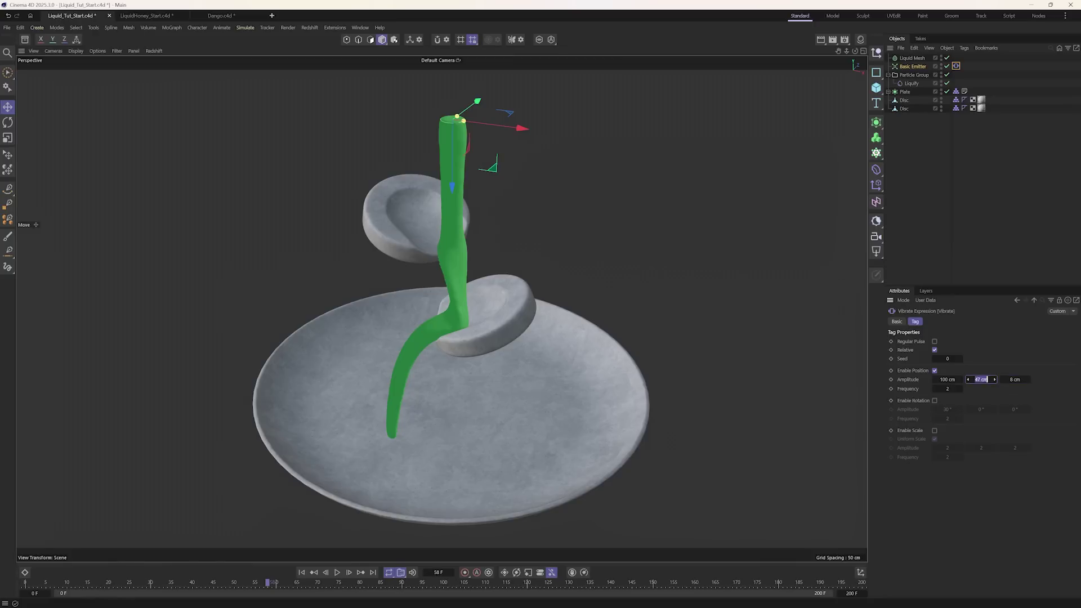
{"action": "left_click_drag", "start_coordinate": [1028, 380], "coordinate": [1036, 379]}
{"action": "left_click", "coordinate": [950, 390]}
{"action": "type", "text": "0.5"}
{"action": "key", "text": "Return"}
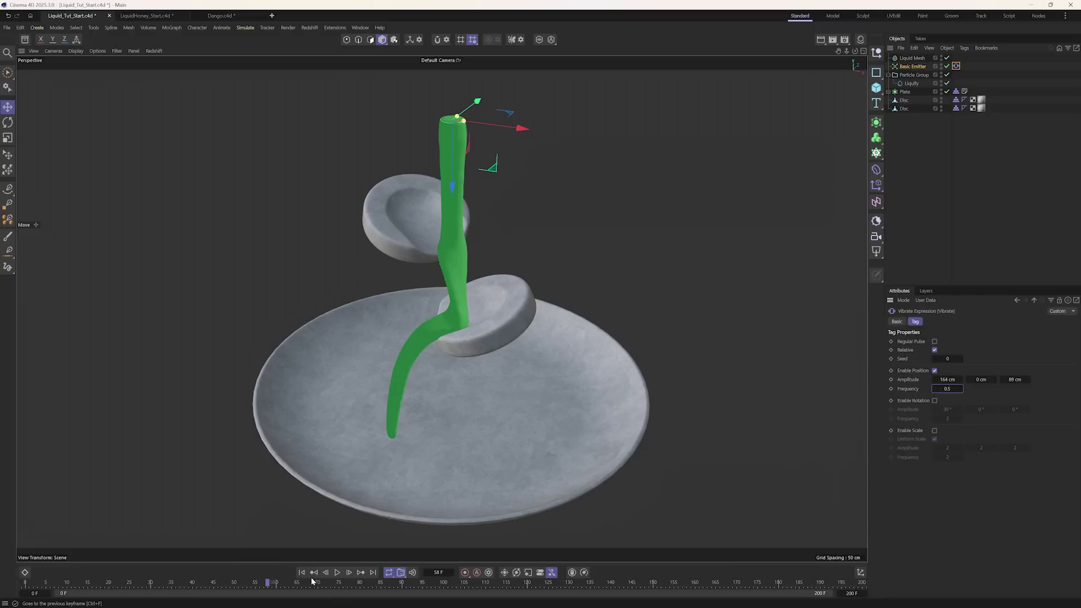
{"action": "left_click", "coordinate": [303, 572]}
{"action": "left_click", "coordinate": [337, 573]}
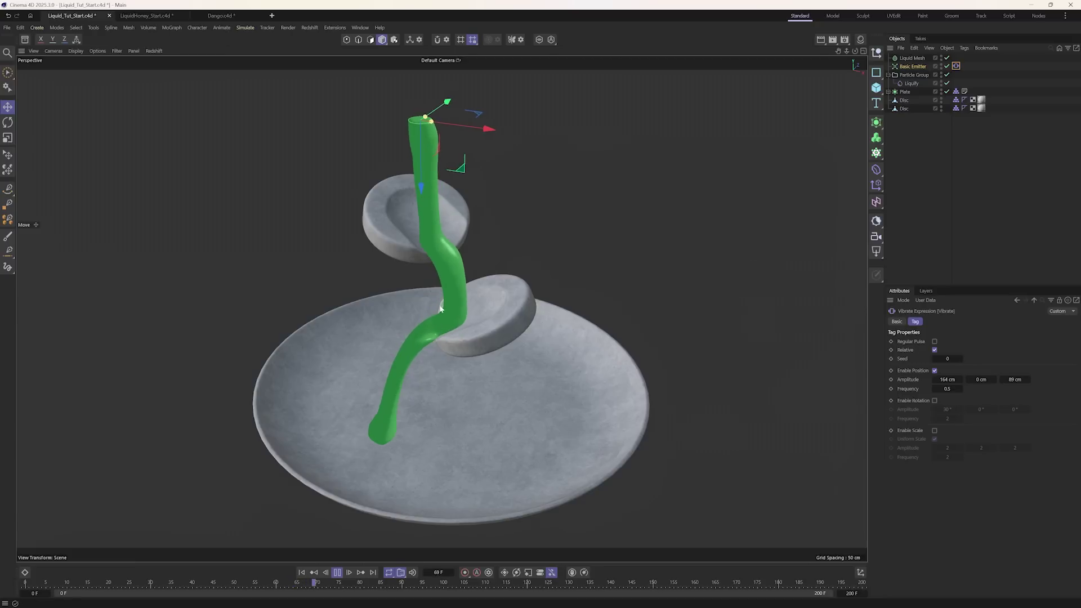
{"action": "key", "text": "F8"}
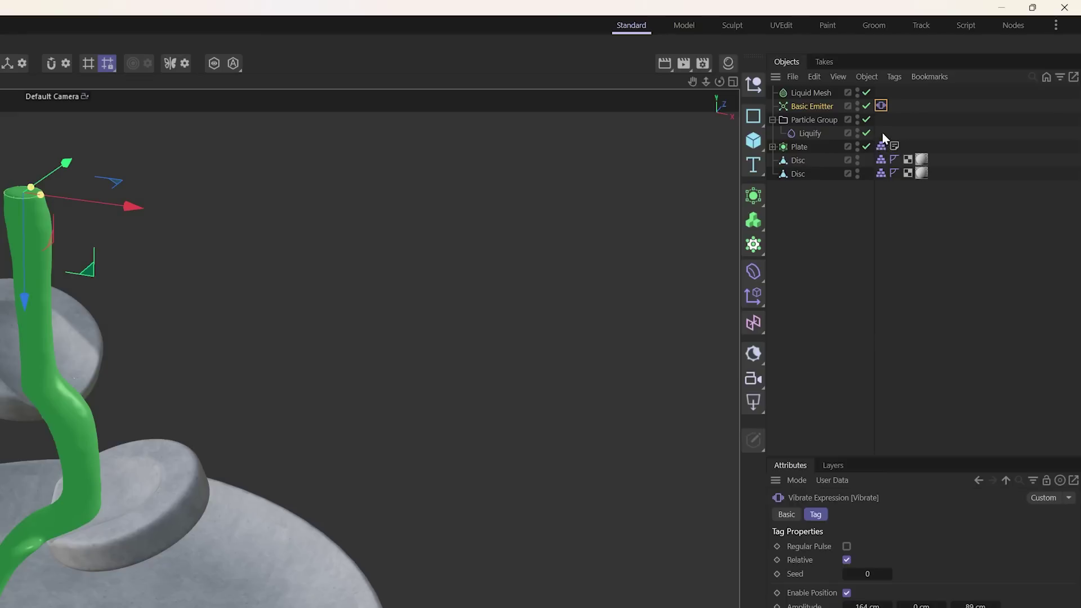
Step: Set Friction to 15 and Bounciness to 0 on the Collider tags of the plate and both discs together
{"action": "left_click_drag", "start_coordinate": [883, 133], "coordinate": [883, 203]}
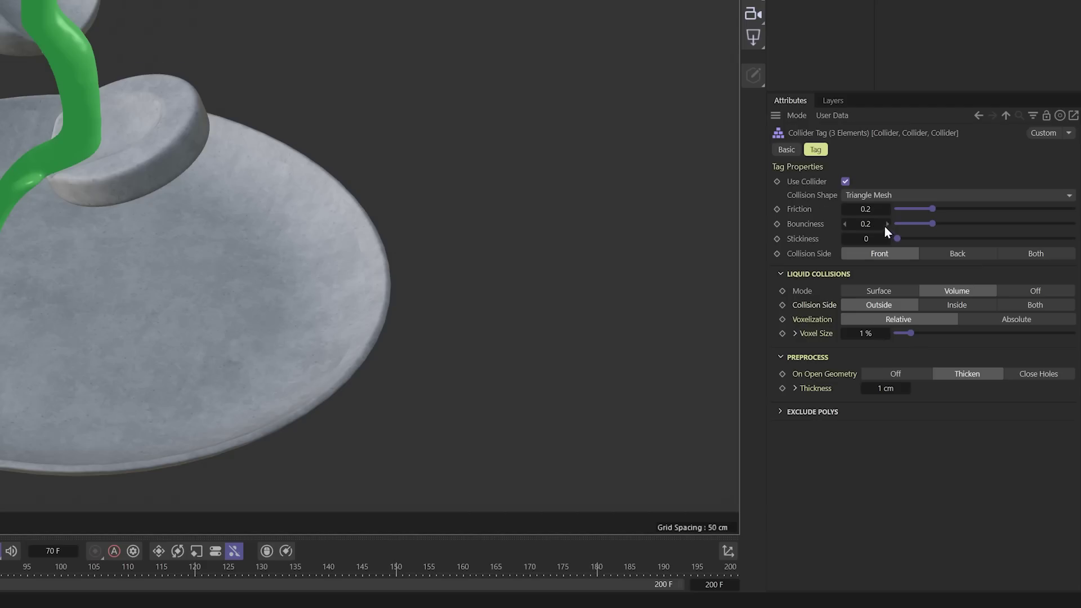
{"action": "left_click_drag", "start_coordinate": [887, 209], "coordinate": [961, 208]}
{"action": "left_click", "coordinate": [884, 209]}
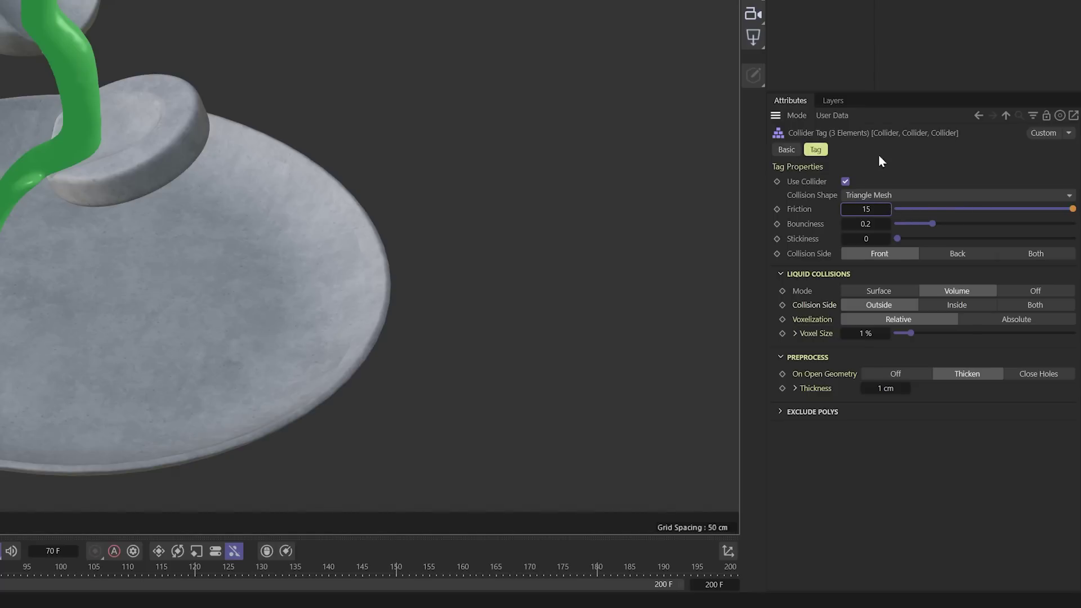
{"action": "left_click_drag", "start_coordinate": [937, 231], "coordinate": [830, 228]}
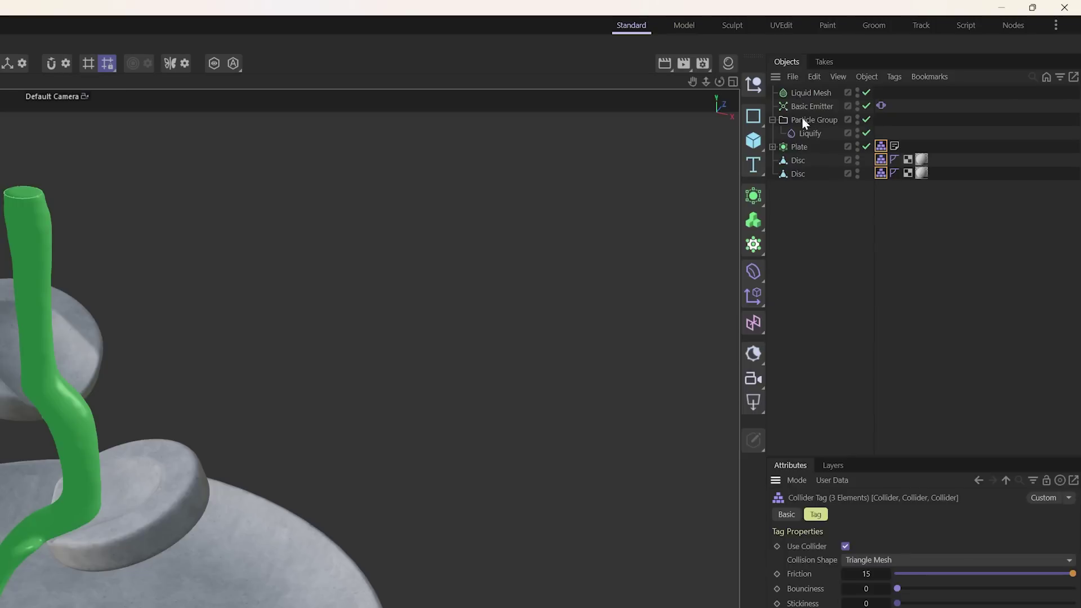
Step: Set the Liquify modifier's collision Friction to 40 and Damping to 9 %, and replay the simulation to frame 52
{"action": "left_click", "coordinate": [811, 134]}
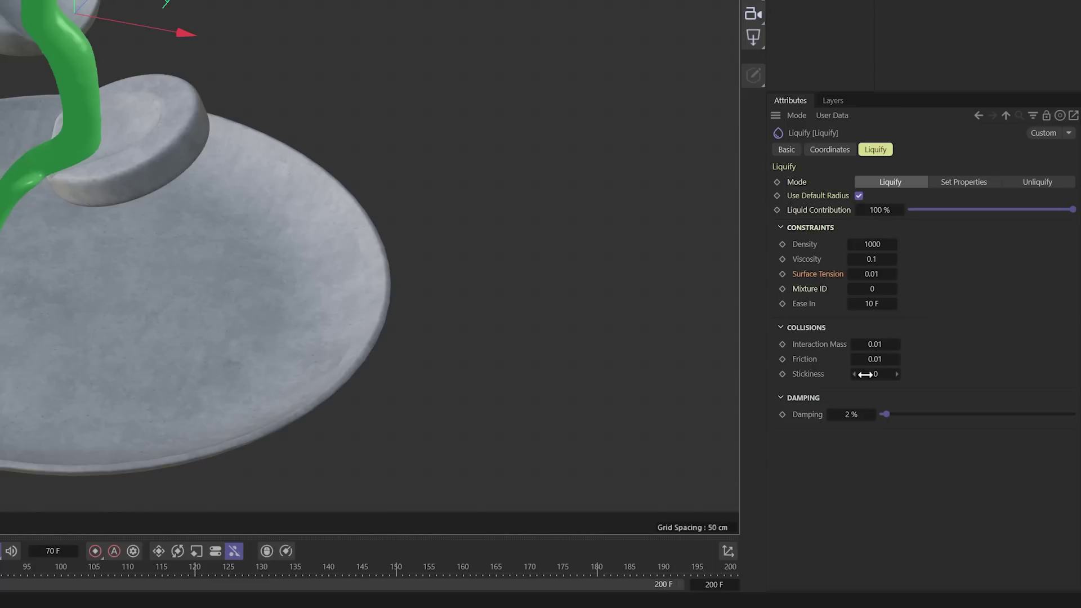
{"action": "left_click", "coordinate": [875, 358]}
{"action": "type", "text": "40"}
{"action": "left_click_drag", "start_coordinate": [894, 416], "coordinate": [899, 416]}
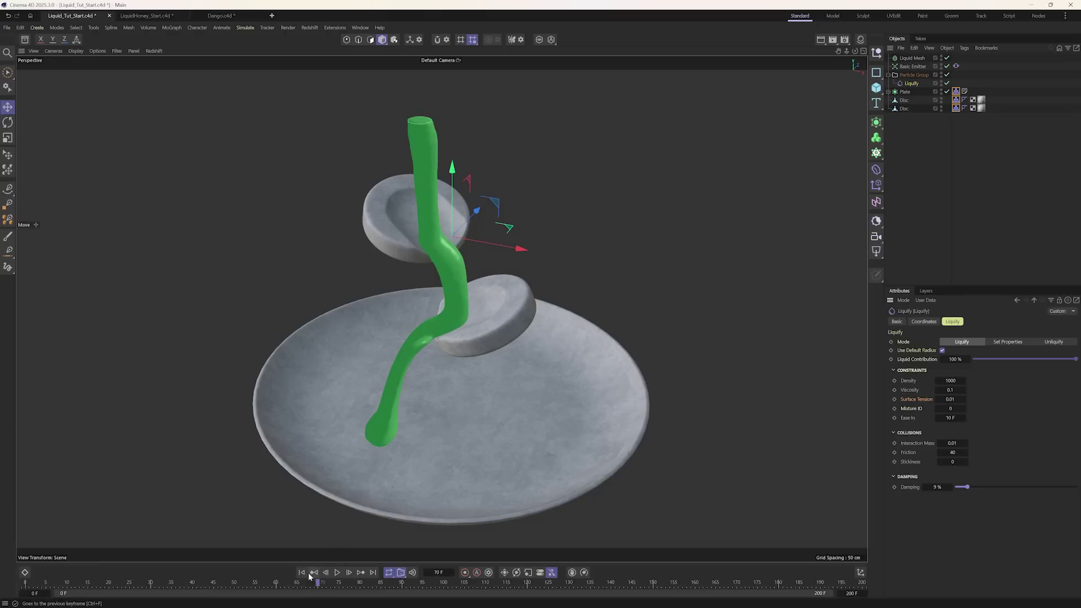
{"action": "left_click", "coordinate": [314, 573]}
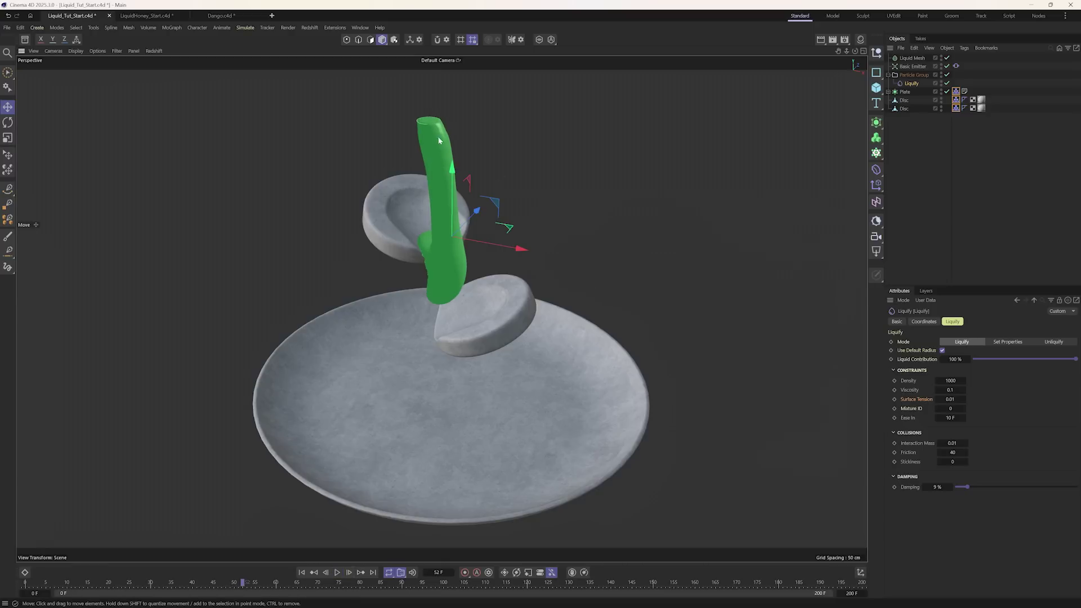
Step: Change the Basic Emitter's shape to Rectangle and resize it to a thin strip about 6.3 by 88.6 cm
{"action": "left_click", "coordinate": [913, 67]}
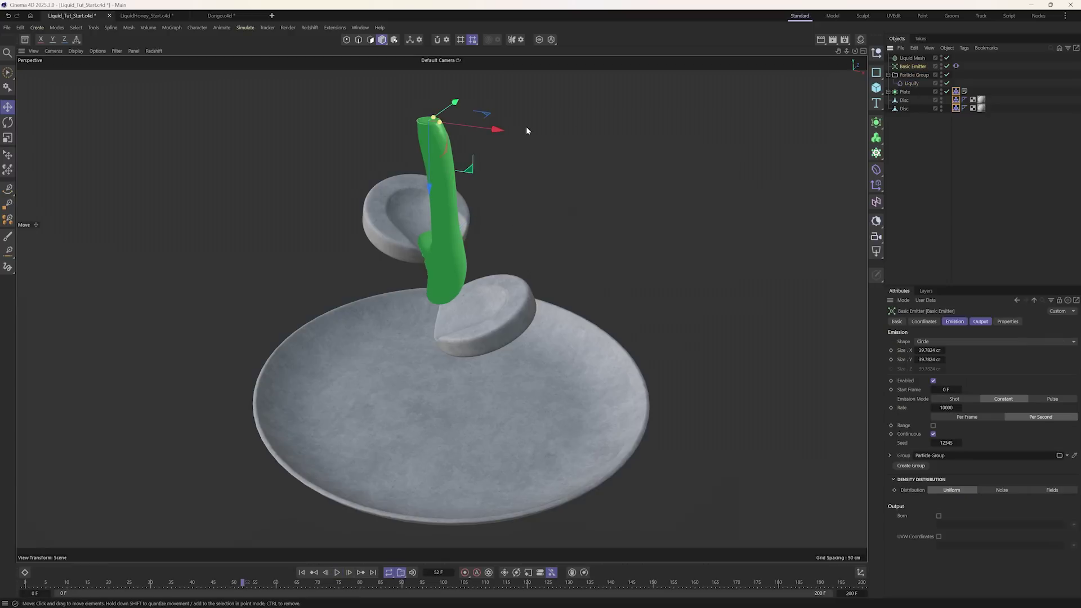
{"action": "middle_click_drag", "start_coordinate": [451, 131], "coordinate": [453, 207], "text": "alt"}
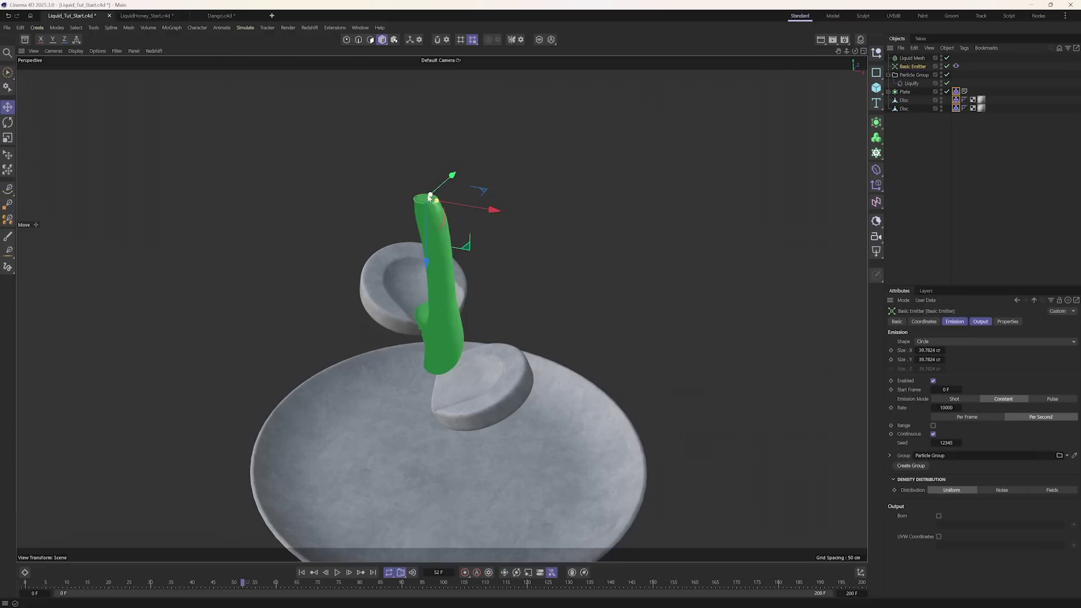
{"action": "right_click_drag", "start_coordinate": [452, 207], "coordinate": [657, 203], "text": "alt"}
{"action": "left_click", "coordinate": [970, 341]}
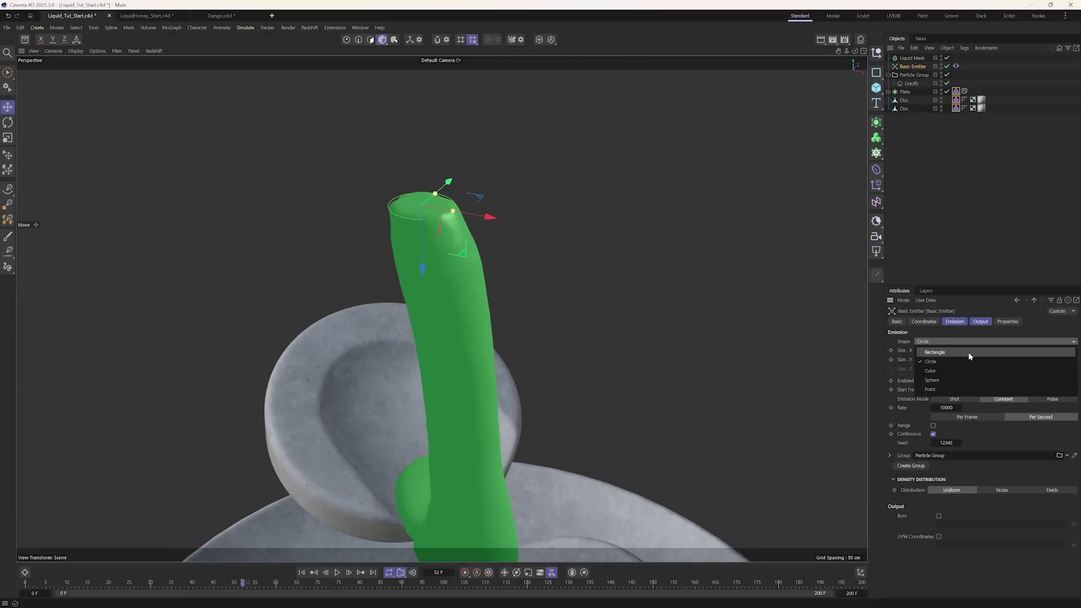
{"action": "left_click", "coordinate": [970, 351]}
{"action": "left_click_drag", "start_coordinate": [461, 222], "coordinate": [443, 213]}
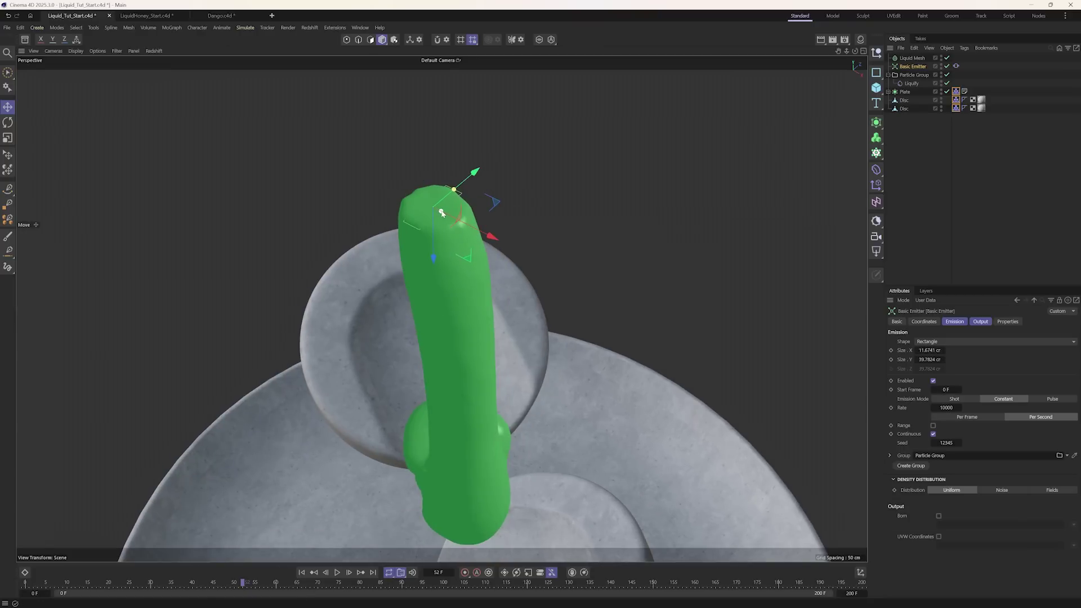
{"action": "left_click_drag", "start_coordinate": [476, 175], "coordinate": [480, 170]}
{"action": "left_click_drag", "start_coordinate": [441, 211], "coordinate": [437, 210]}
Step: Replay the simulation from the start to frame 96 and examine how the liquid ribbon falls over the discs
{"action": "left_click", "coordinate": [302, 573]}
{"action": "scroll", "coordinate": [362, 436], "scroll_direction": "down", "scroll_amount": 3}
{"action": "left_click_drag", "start_coordinate": [362, 435], "coordinate": [412, 388], "text": "alt"}
{"action": "left_click", "coordinate": [338, 573]}
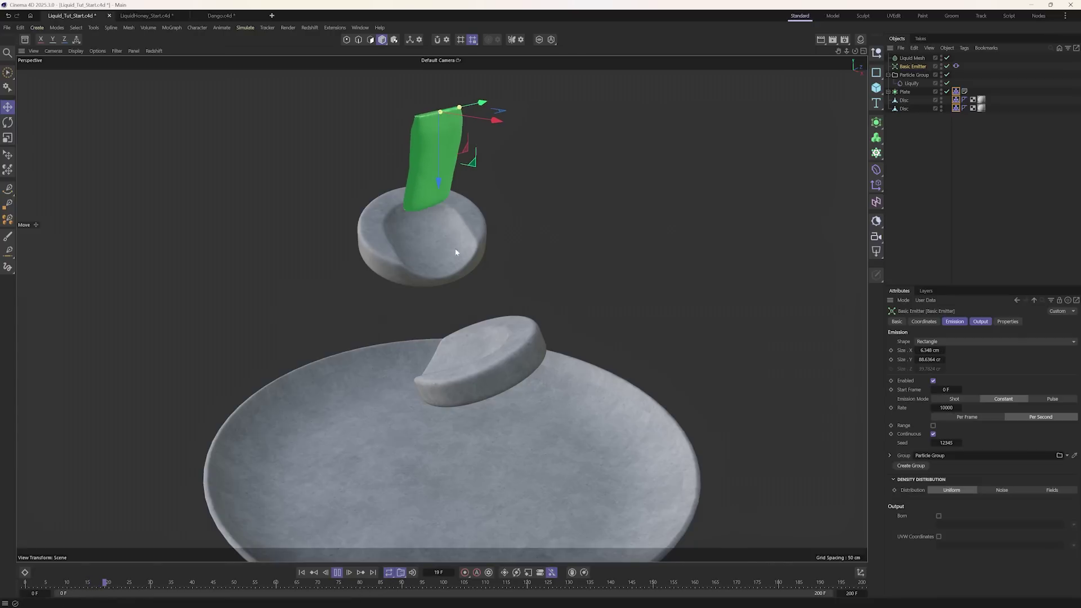
{"action": "key", "text": "F8"}
{"action": "left_click_drag", "start_coordinate": [464, 351], "coordinate": [526, 340], "text": "alt"}
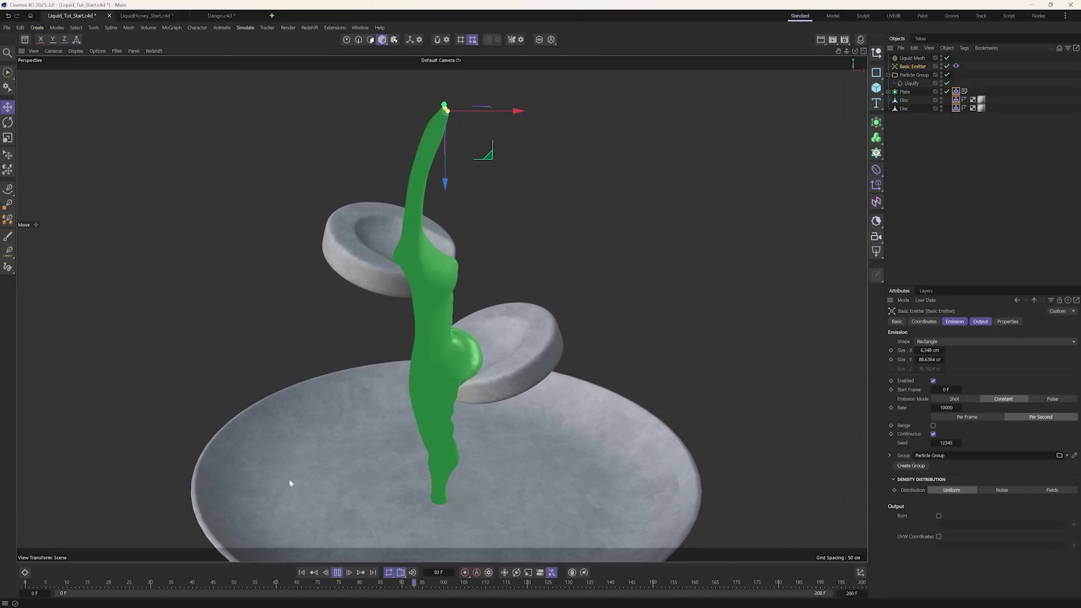
{"action": "key", "text": "F8"}
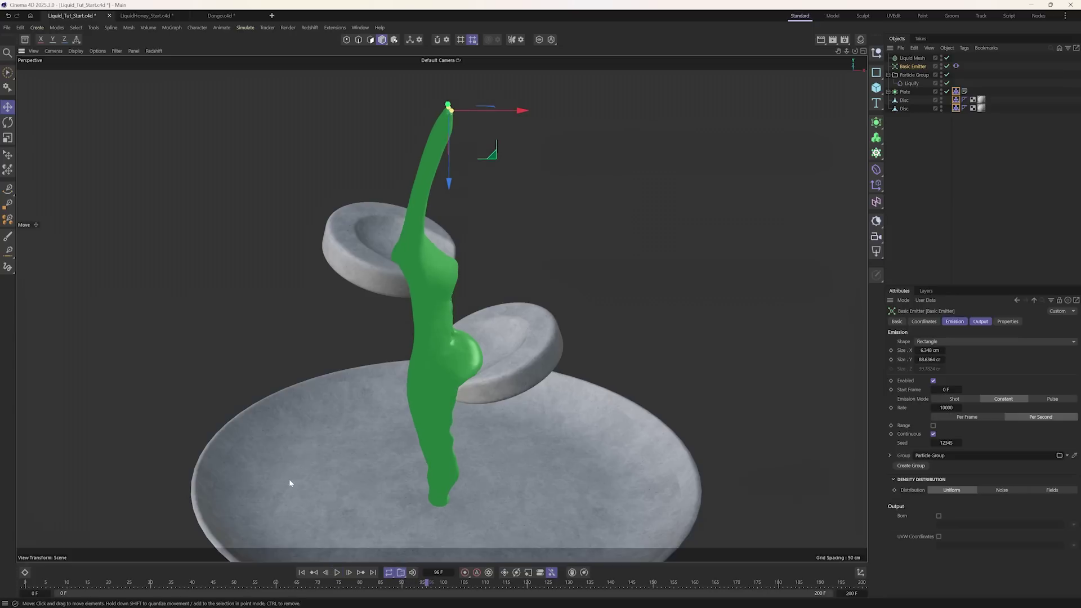
{"action": "left_click_drag", "start_coordinate": [443, 339], "coordinate": [432, 342], "text": "alt"}
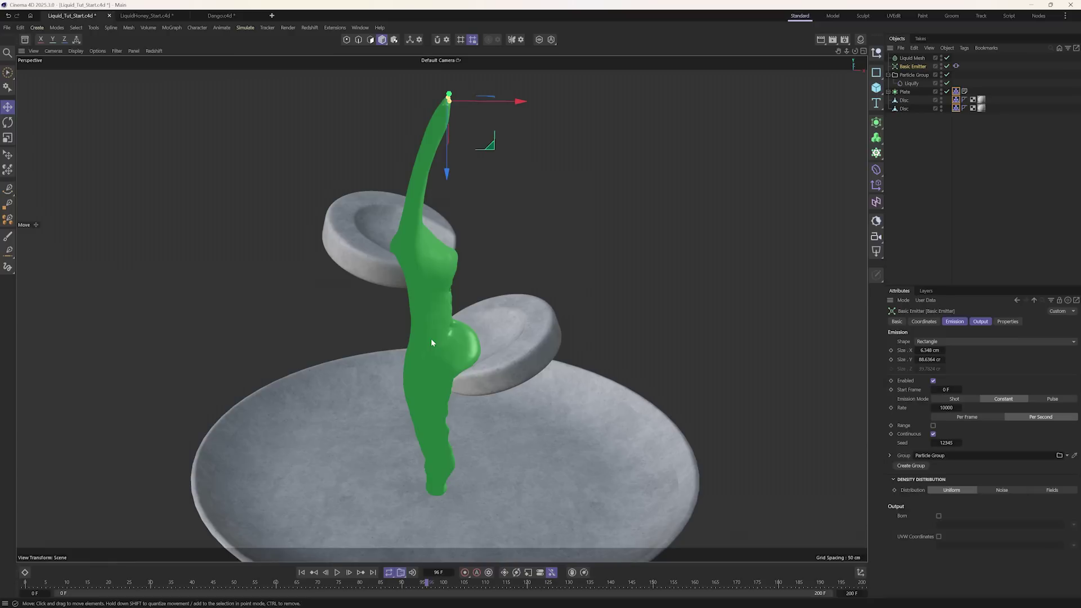
Step: Set the Liquify modifier's Surface Tension to 0.15 and replay the simulation to frame 24
{"action": "left_click", "coordinate": [912, 84]}
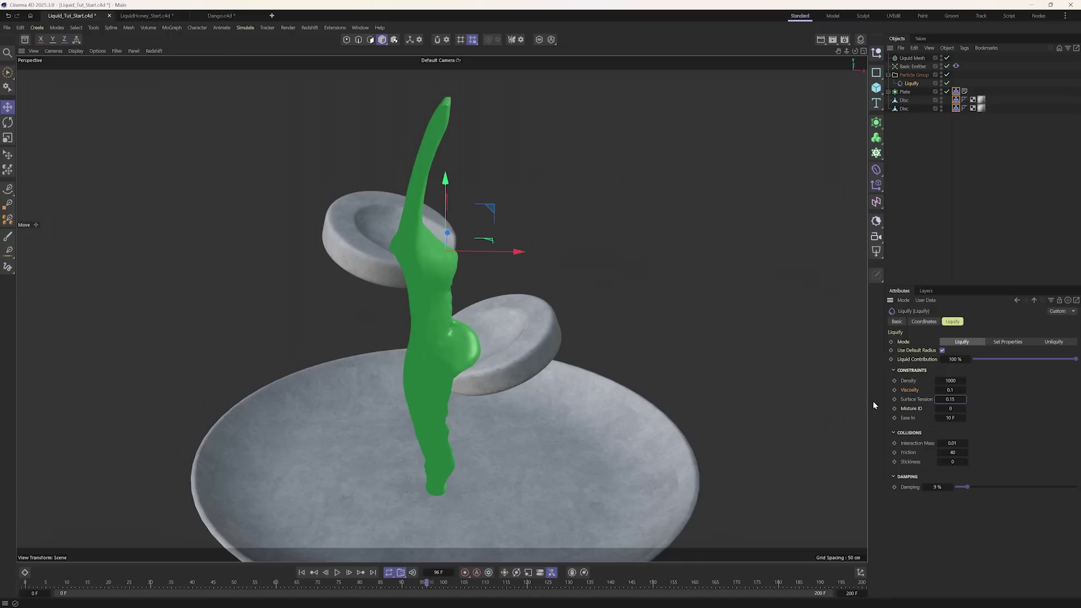
{"action": "left_click", "coordinate": [303, 572]}
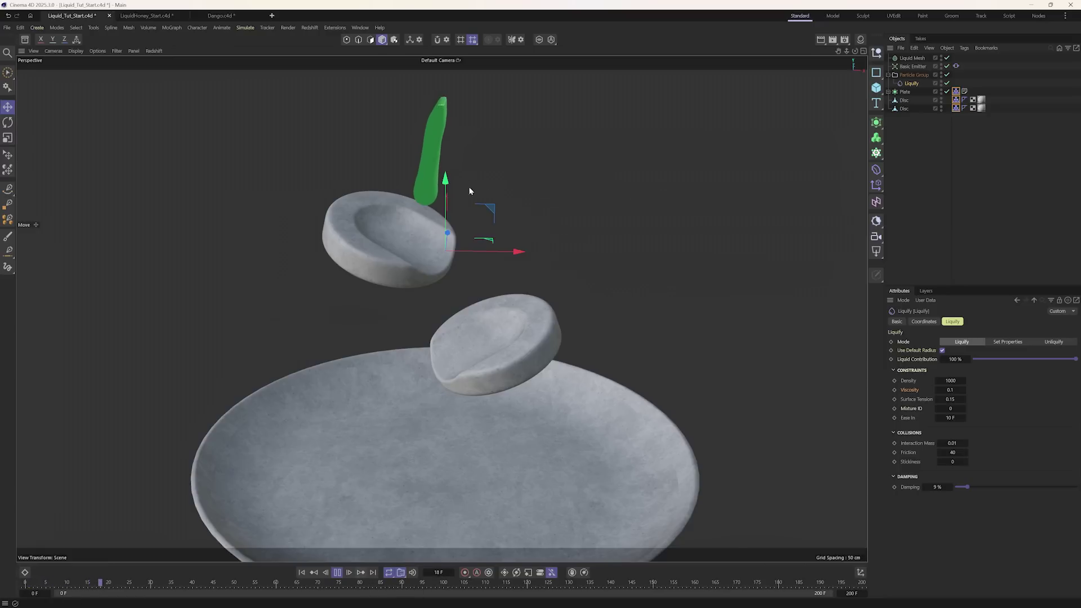
{"action": "key", "text": "F8"}
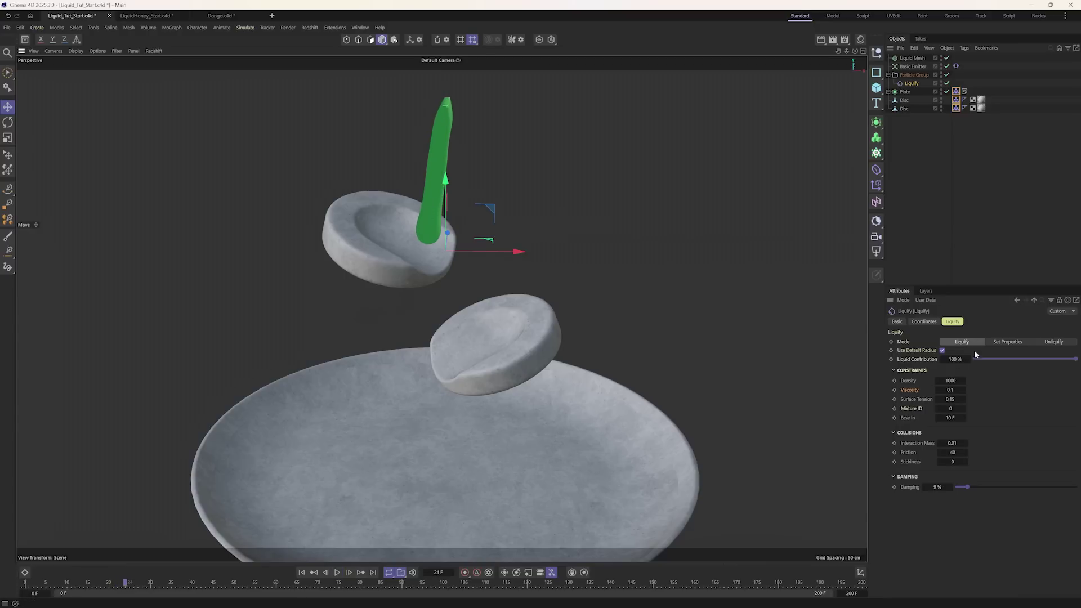
Step: Set the Liquid Mesh's Influence Scale to 1.5, open the project's Liquids simulation settings, and replay from the start
{"action": "left_click", "coordinate": [913, 58]}
{"action": "left_click_drag", "start_coordinate": [1007, 344], "coordinate": [1001, 345]}
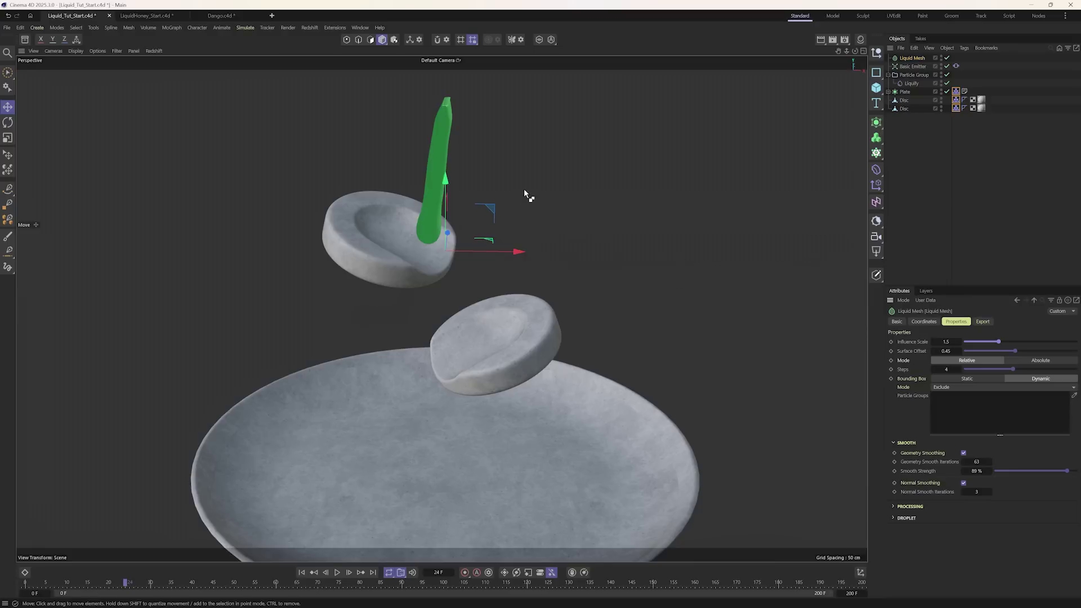
{"action": "key", "text": "ctrl+d"}
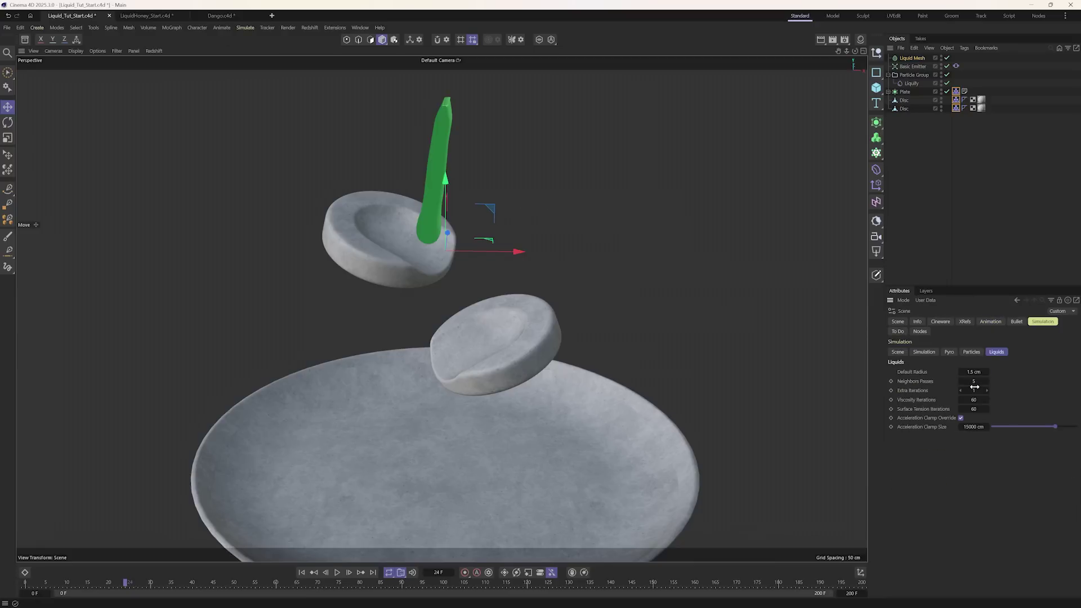
{"action": "left_click", "coordinate": [302, 573]}
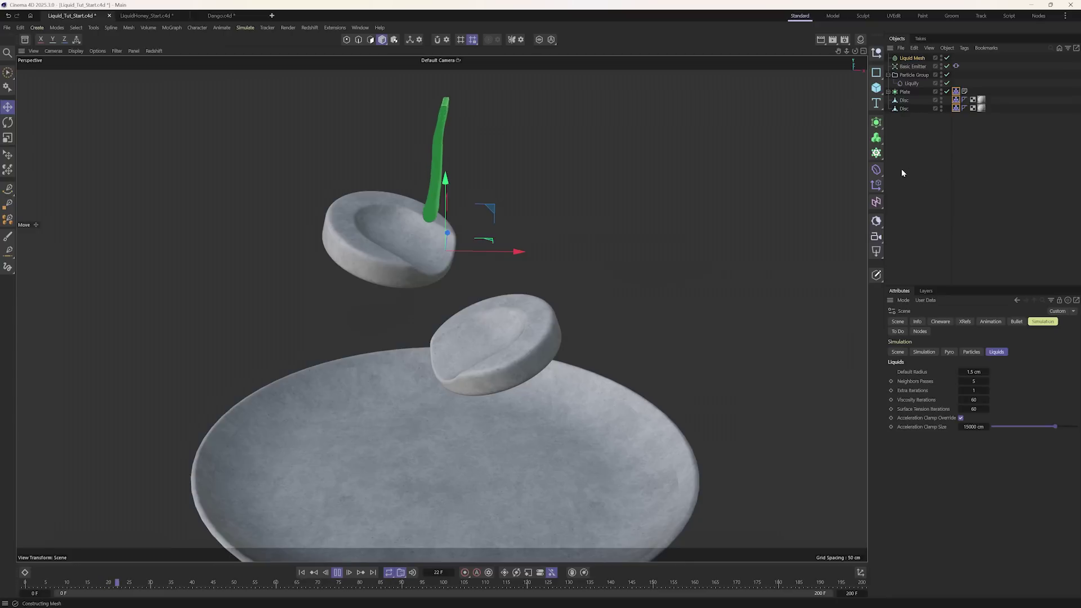
Step: Raise the emitter Vibrate tag's X position amplitude to 462 cm while the simulation plays, and select the Liquify modifier
{"action": "left_click", "coordinate": [956, 66]}
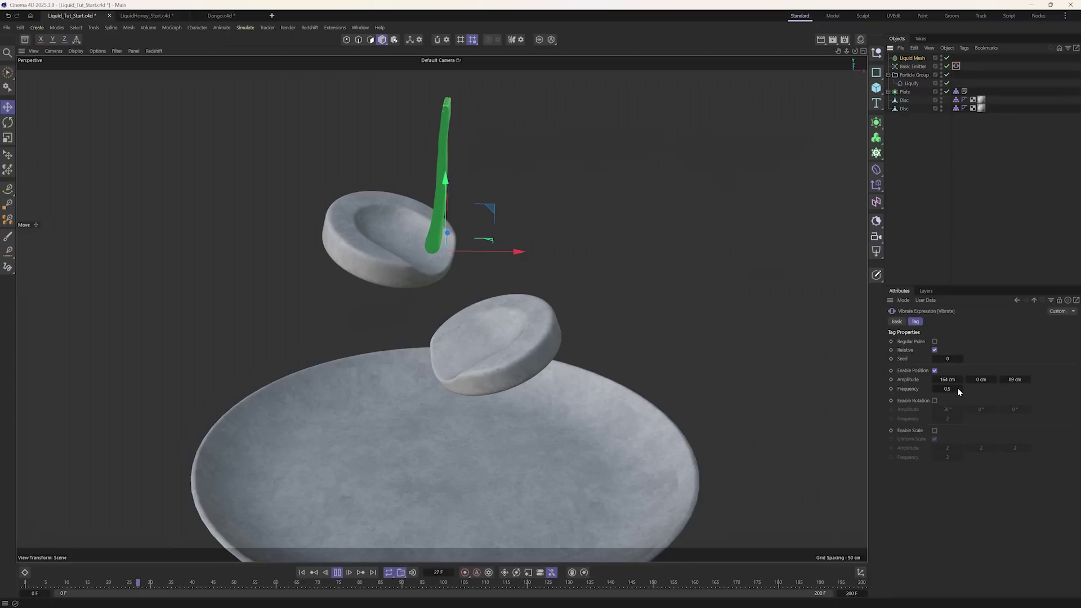
{"action": "left_click_drag", "start_coordinate": [961, 380], "coordinate": [965, 380]}
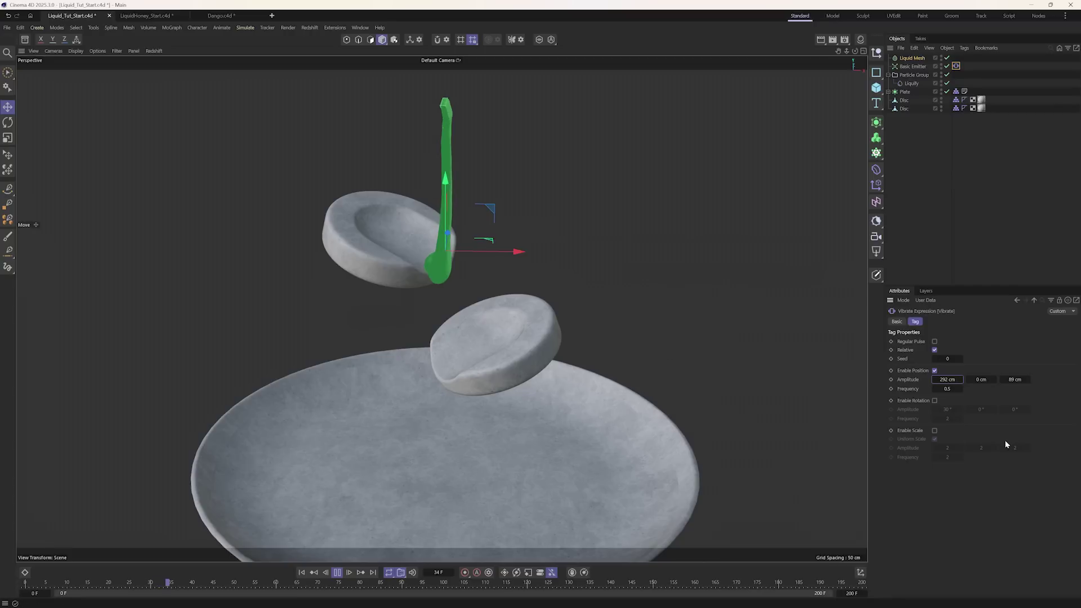
{"action": "left_click_drag", "start_coordinate": [961, 380], "coordinate": [972, 381]}
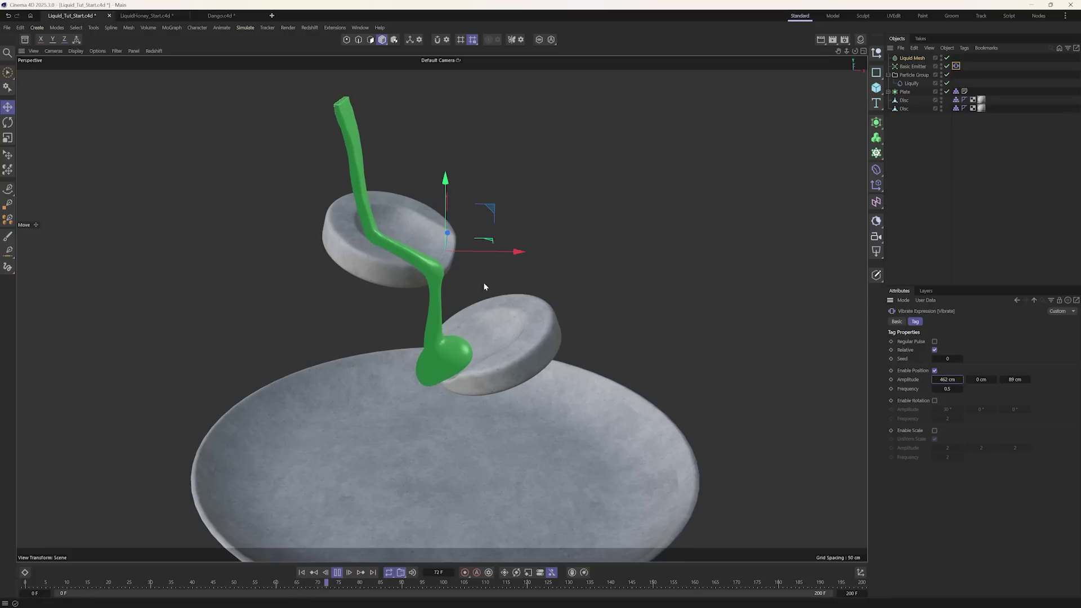
{"action": "left_click", "coordinate": [907, 83]}
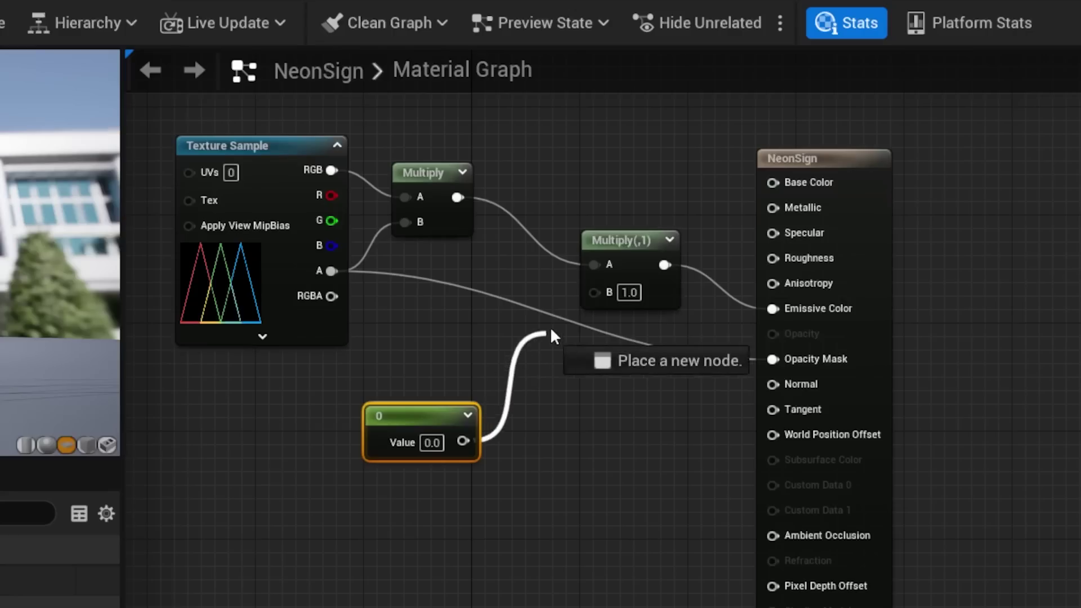
{"action": "left_click_drag", "start_coordinate": [550, 326], "coordinate": [597, 292]}
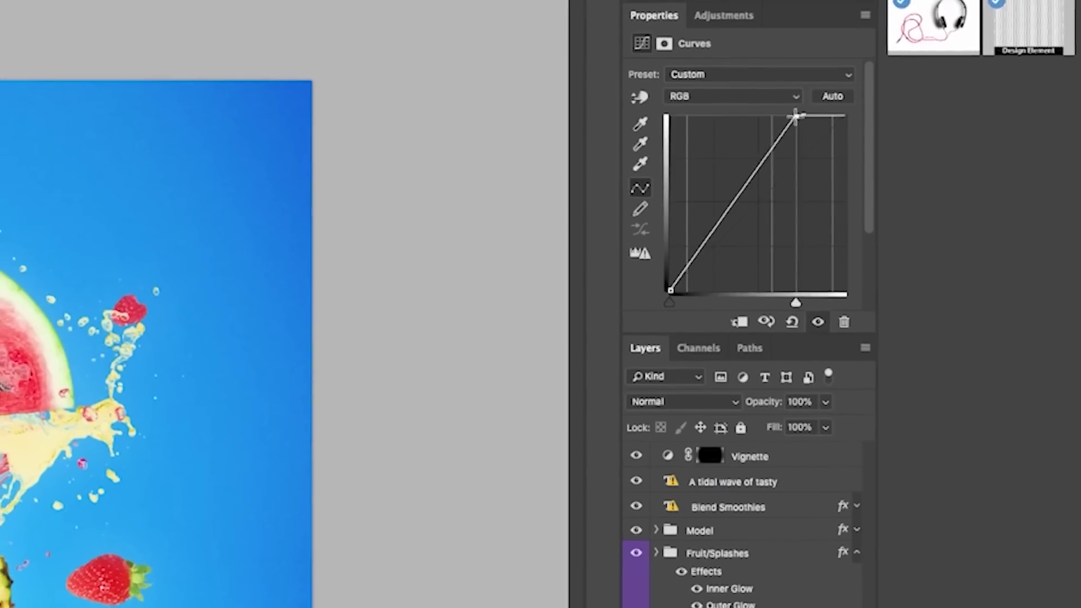
{"action": "left_click_drag", "start_coordinate": [796, 114], "coordinate": [761, 114]}
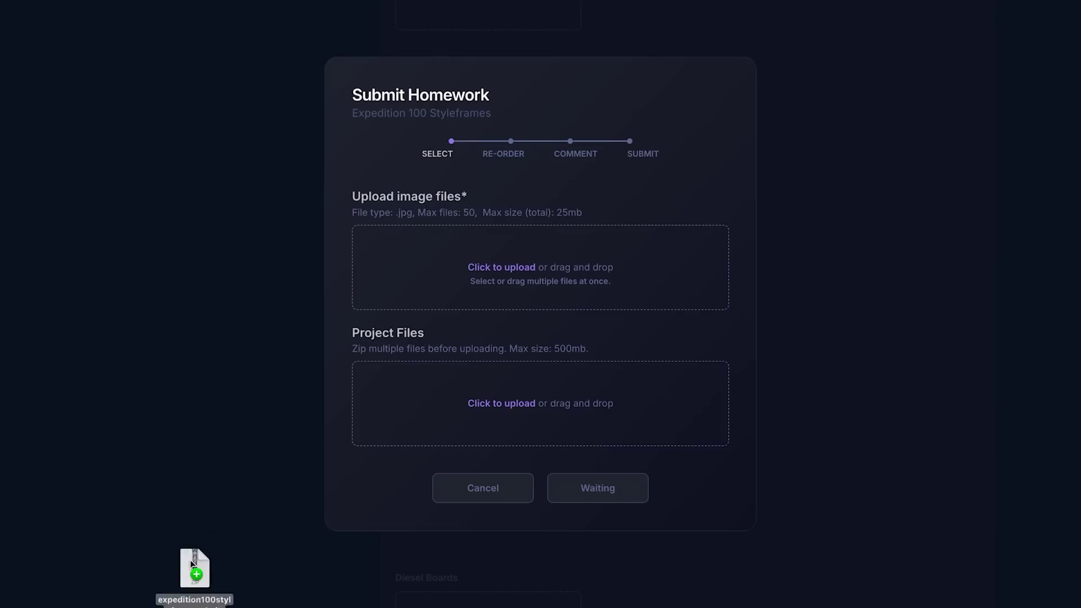
{"action": "left_click_drag", "start_coordinate": [188, 565], "coordinate": [535, 387]}
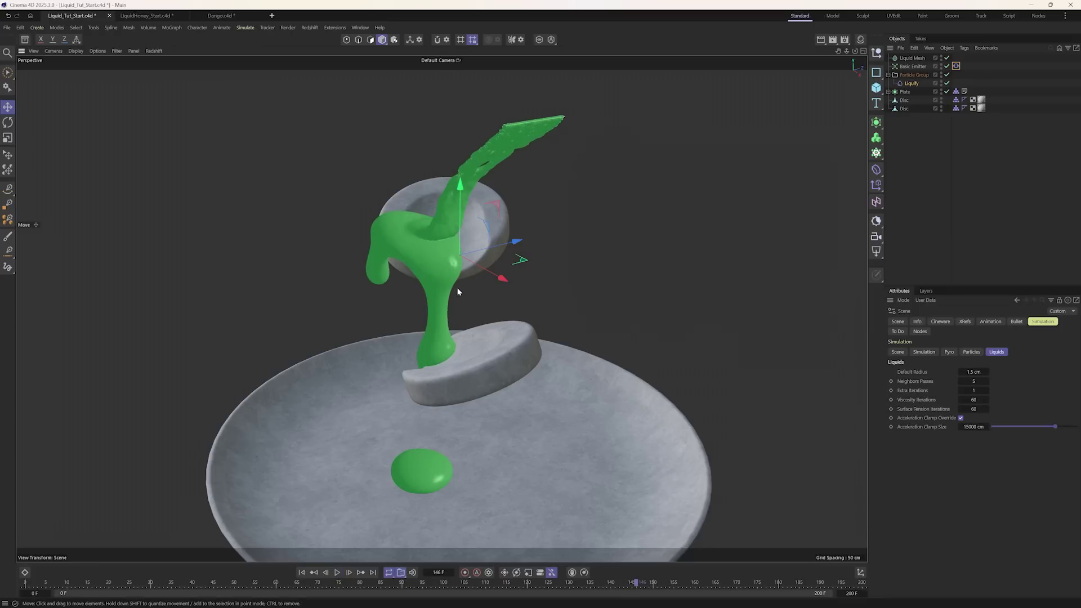
Step: Start the Redshift interactive render in the viewport, framed closely on the liquid flowing over the two discs
{"action": "left_click_drag", "start_coordinate": [459, 290], "coordinate": [501, 290], "text": "alt"}
{"action": "scroll", "coordinate": [473, 293], "scroll_direction": "up", "scroll_amount": 2}
{"action": "middle_click_drag", "start_coordinate": [461, 294], "coordinate": [444, 303], "text": "alt"}
{"action": "scroll", "coordinate": [444, 303], "scroll_direction": "up", "scroll_amount": 2}
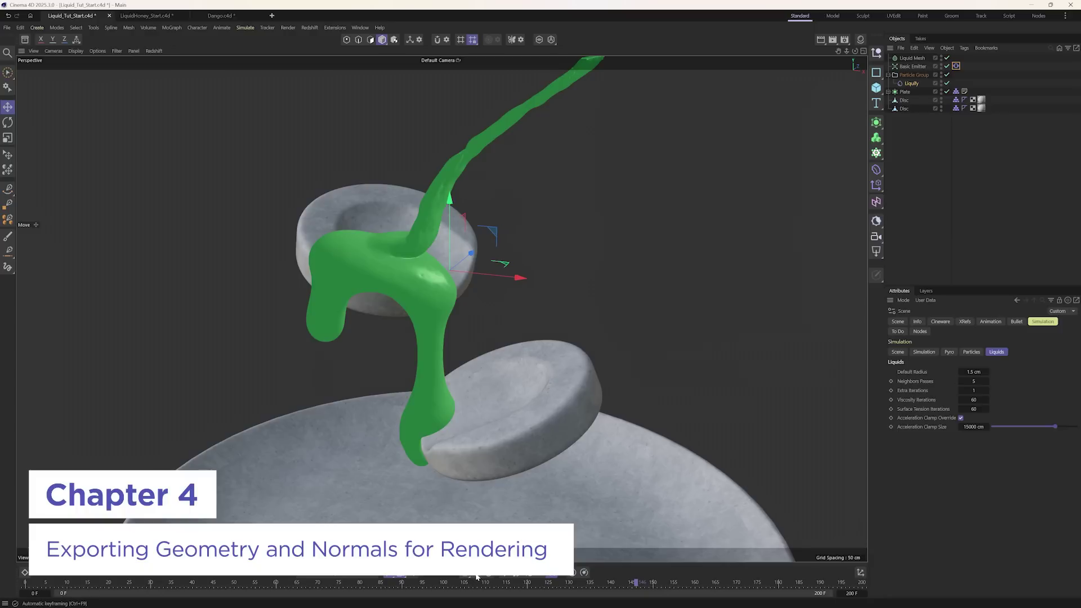
{"action": "left_click", "coordinate": [154, 51]}
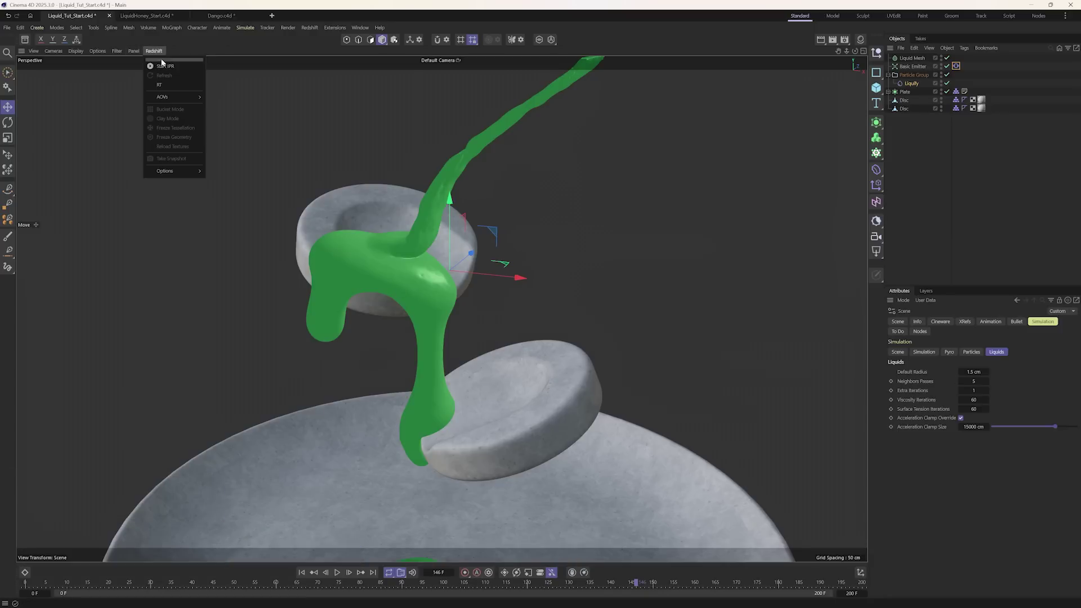
{"action": "left_click", "coordinate": [169, 67]}
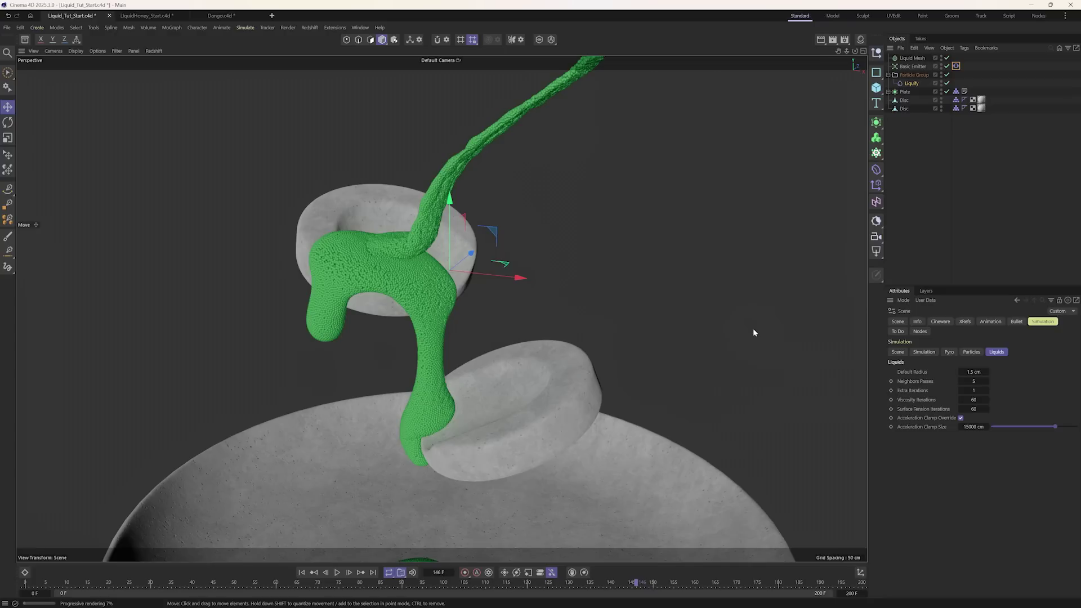
Step: Turn on Geometry and Normal export for the Liquid Mesh, comparing the render with Normal off
{"action": "left_click", "coordinate": [902, 76]}
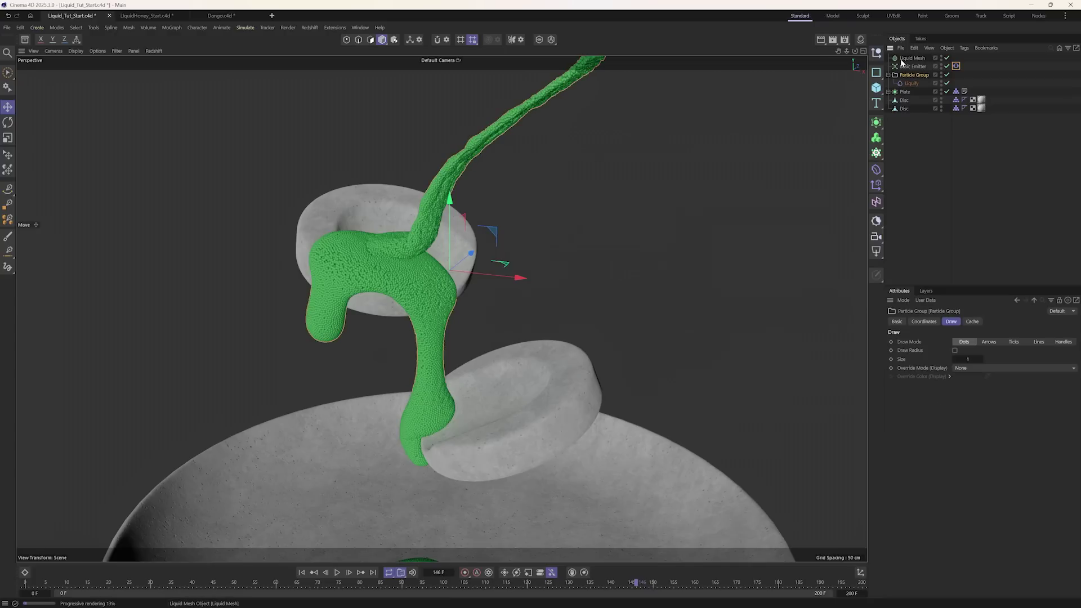
{"action": "left_click", "coordinate": [913, 59]}
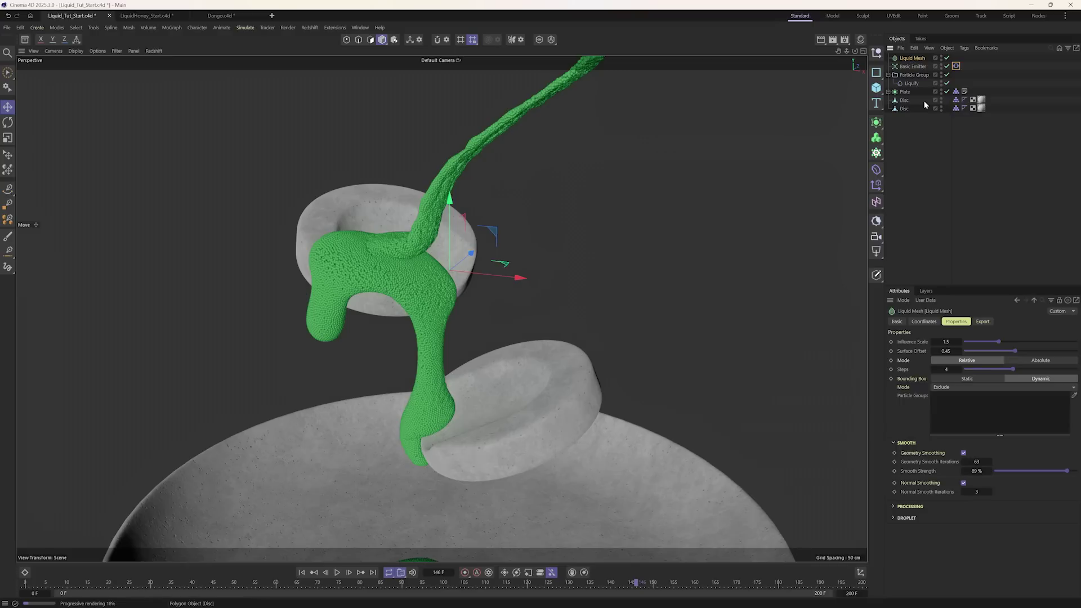
{"action": "left_click", "coordinate": [982, 321]}
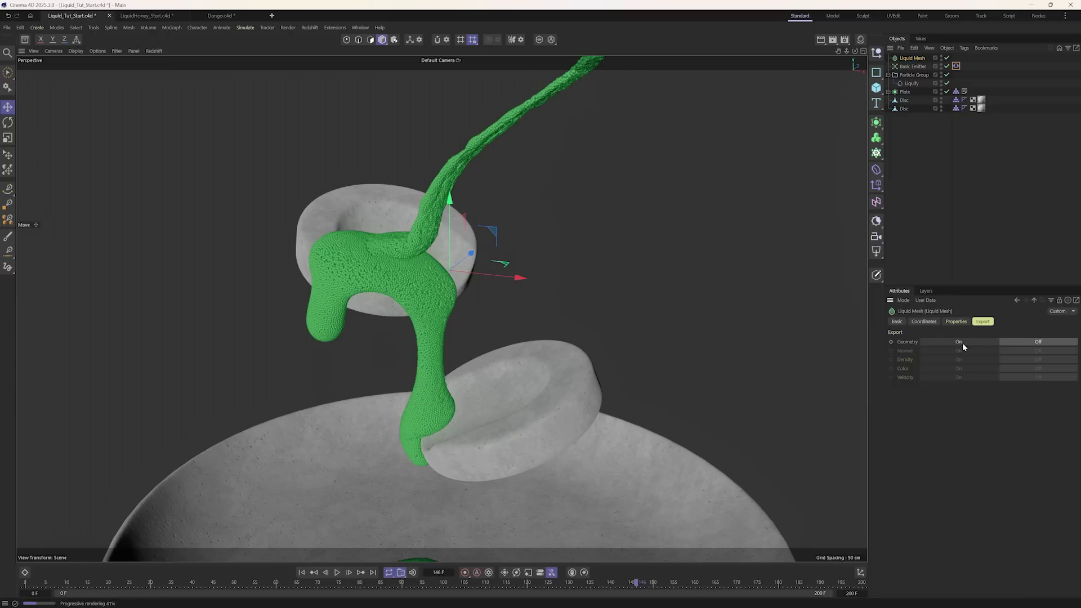
{"action": "left_click", "coordinate": [960, 343]}
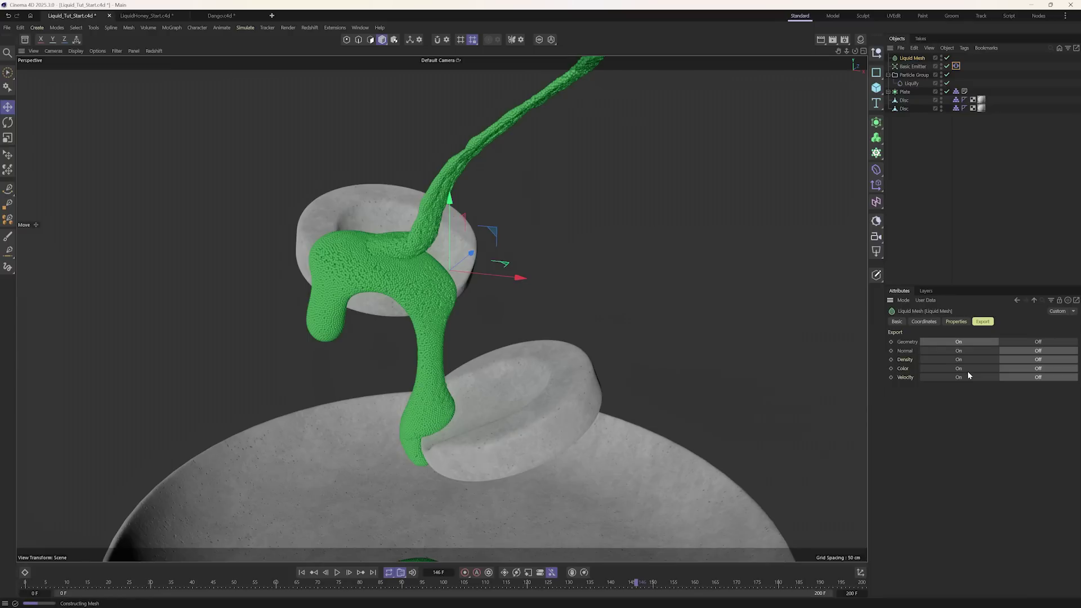
{"action": "left_click", "coordinate": [958, 352]}
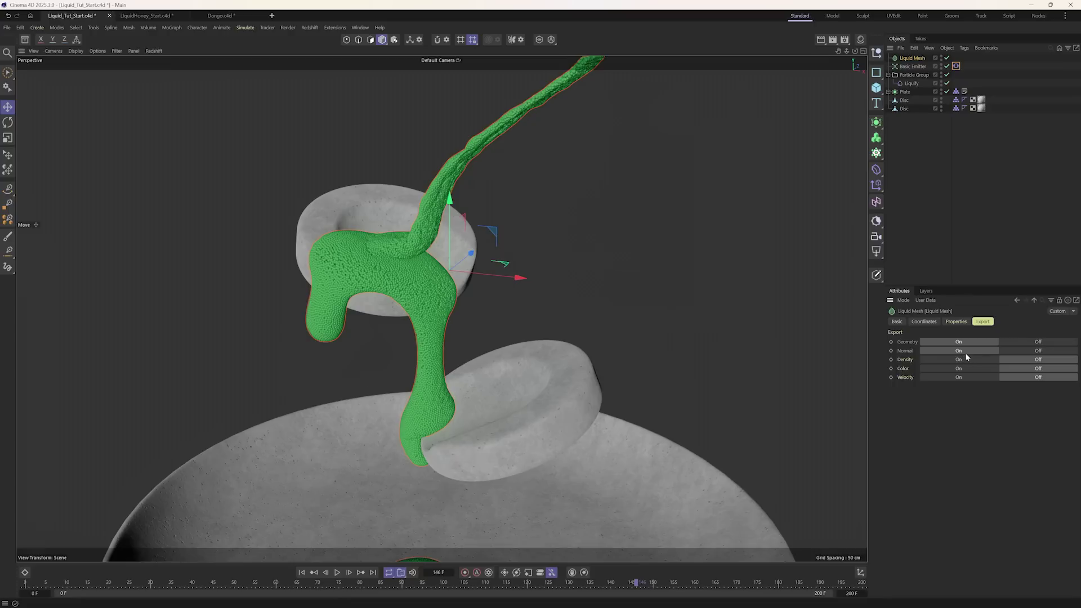
{"action": "left_click", "coordinate": [1022, 351]}
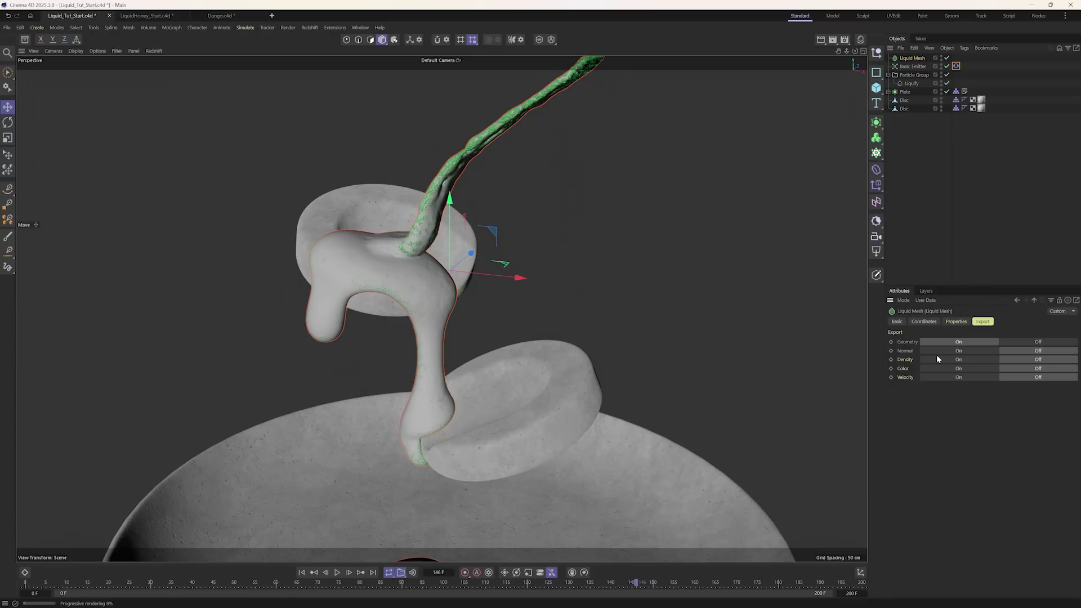
{"action": "left_click", "coordinate": [962, 351]}
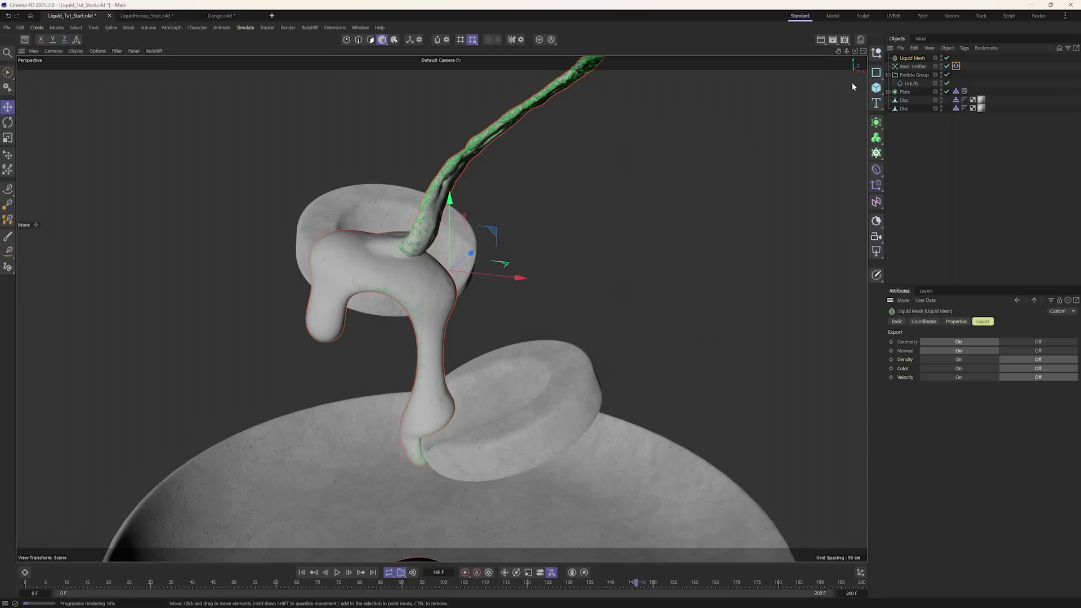
Step: Set the Liquid Mesh's Normal Smooth Iterations to 20, Geometry Smooth Iterations to 78, Smooth Strength to 79 % and Influence Scale to 1.8
{"action": "left_click", "coordinate": [911, 84]}
{"action": "left_click", "coordinate": [905, 59]}
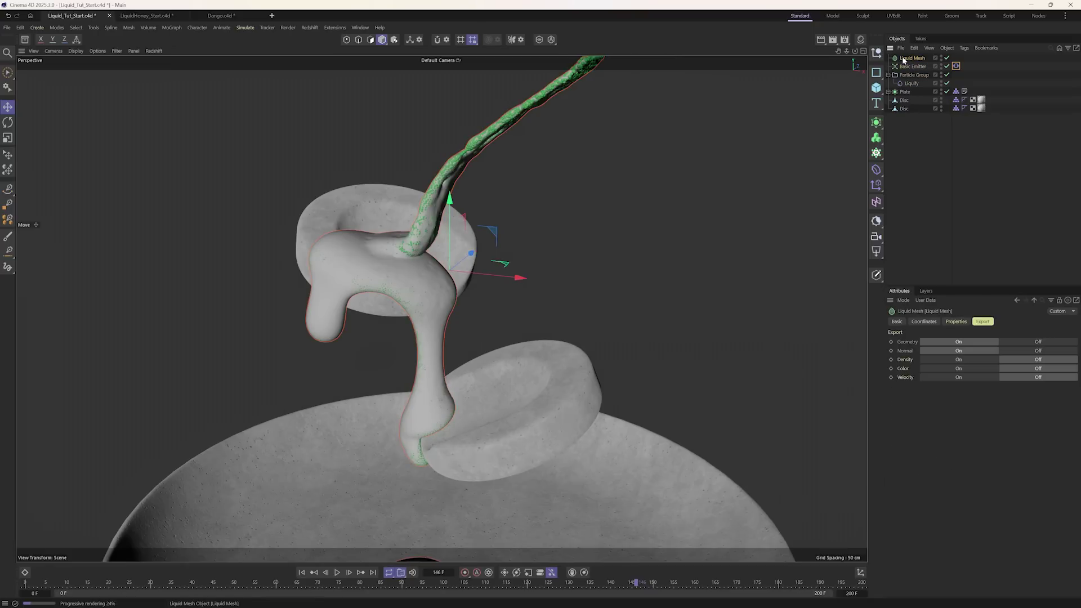
{"action": "left_click", "coordinate": [956, 322]}
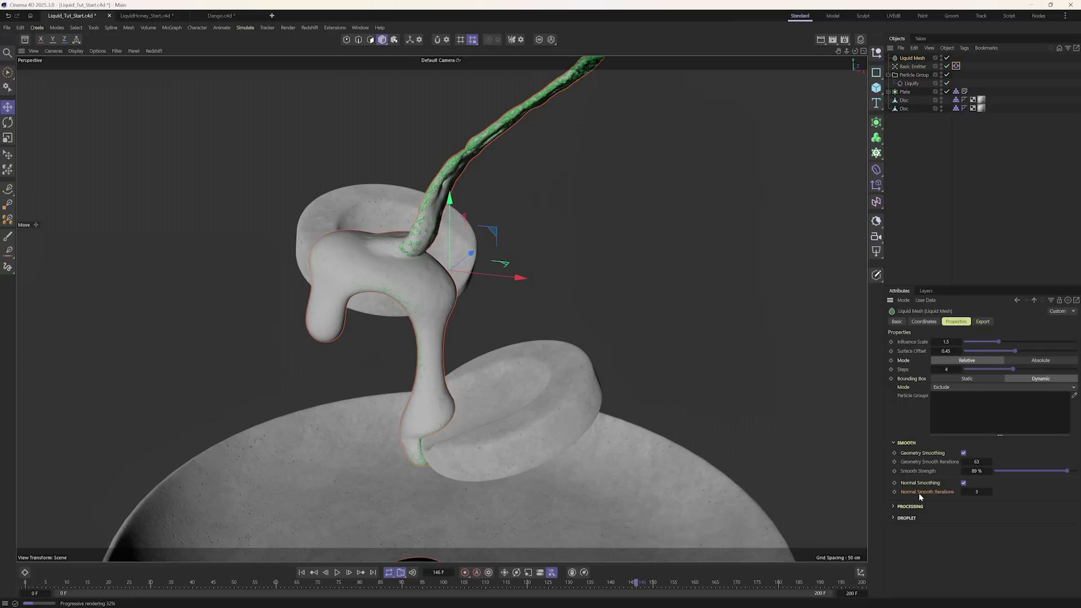
{"action": "left_click_drag", "start_coordinate": [982, 491], "coordinate": [995, 491]}
{"action": "left_click_drag", "start_coordinate": [987, 468], "coordinate": [980, 468]}
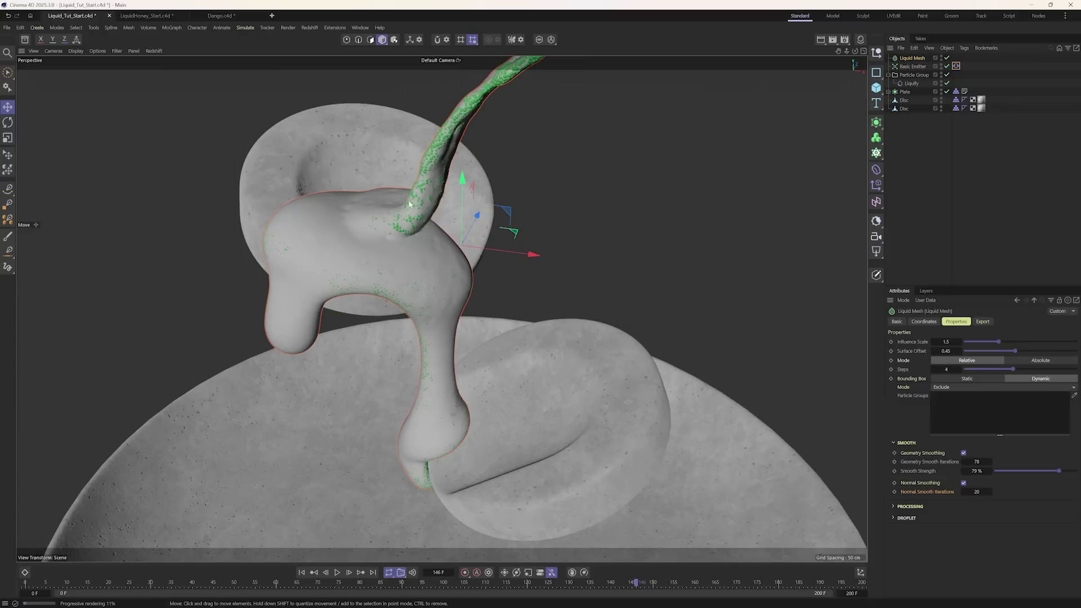
{"action": "left_click_drag", "start_coordinate": [999, 341], "coordinate": [1006, 343]}
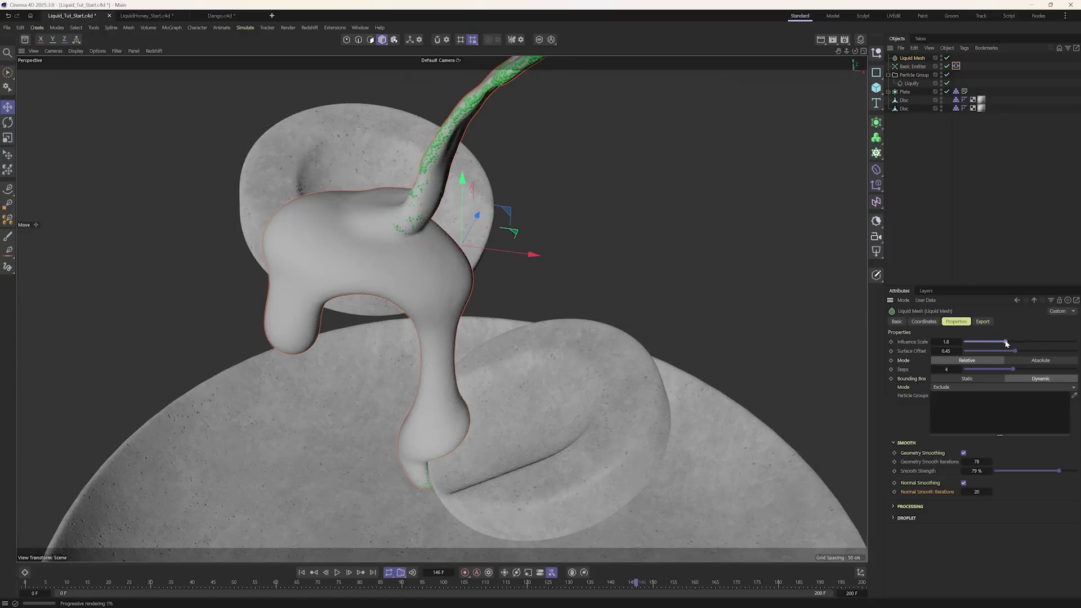
Step: Lower the Liquid Mesh's Surface Offset, and hide the Particle Group in the viewport to see only the smoothed mesh
{"action": "left_click_drag", "start_coordinate": [1007, 352], "coordinate": [984, 354]}
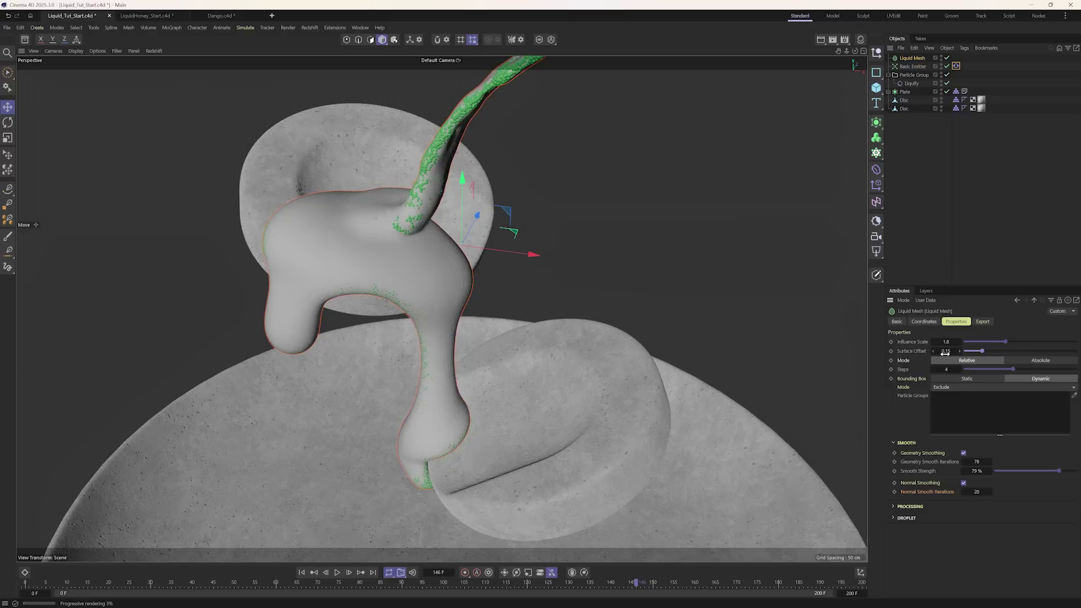
{"action": "left_click_drag", "start_coordinate": [951, 352], "coordinate": [937, 353]}
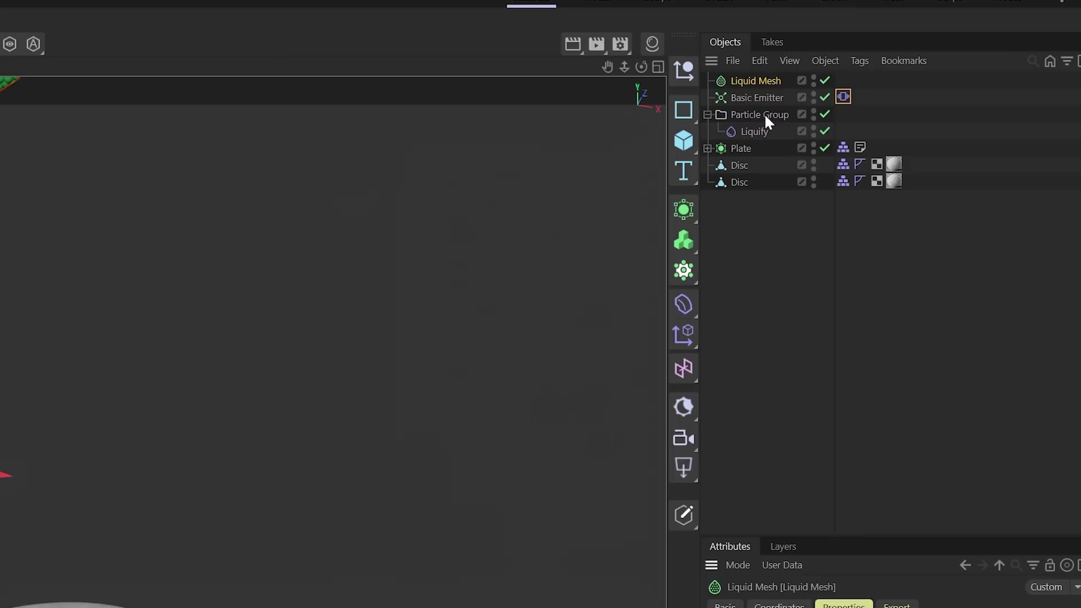
{"action": "left_click", "coordinate": [918, 77]}
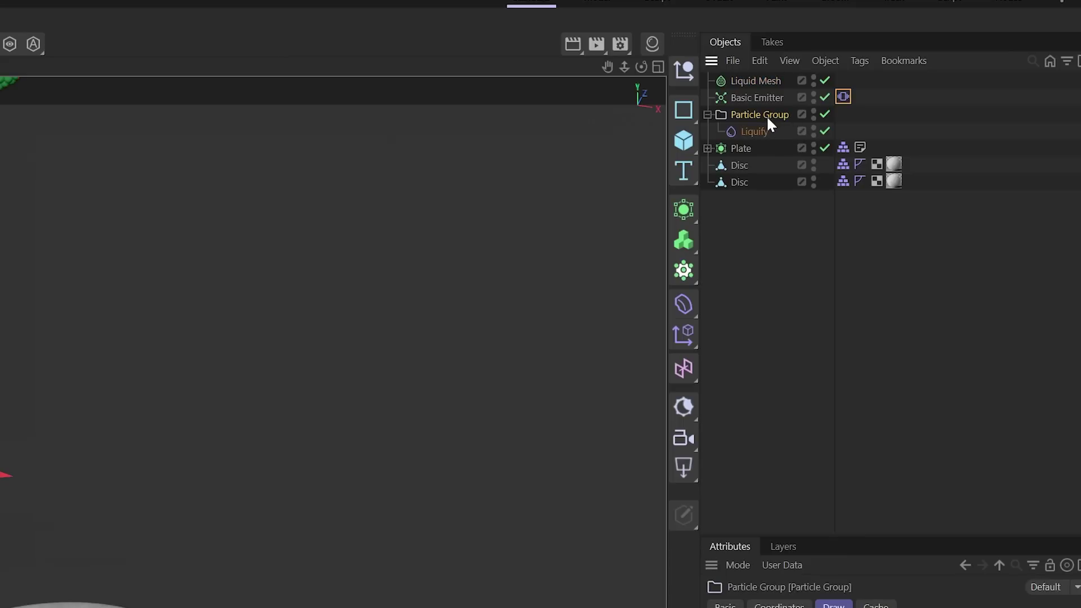
{"action": "left_click", "coordinate": [813, 117]}
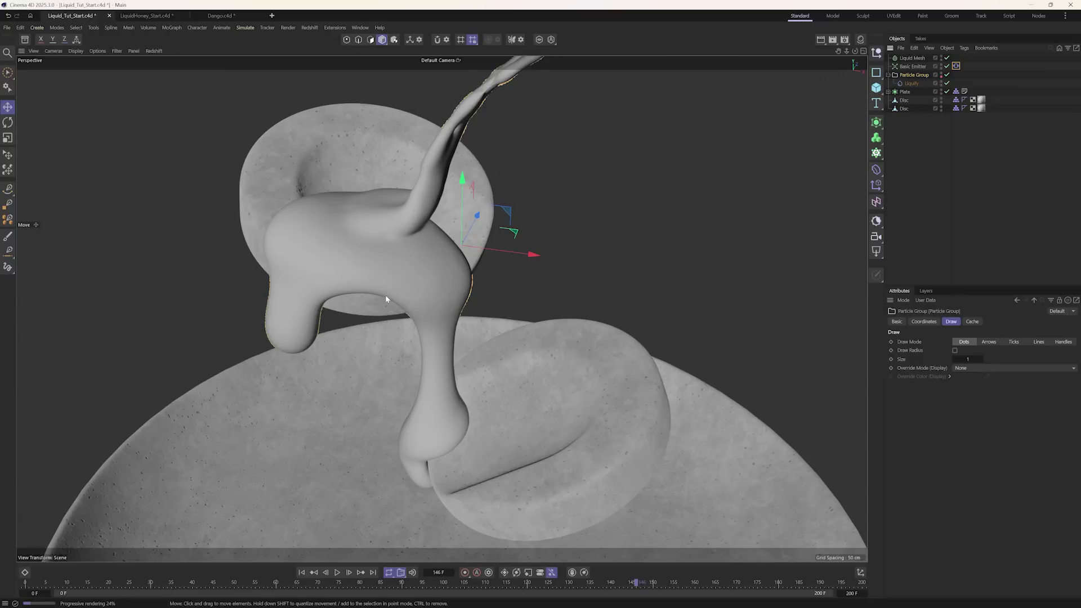
{"action": "left_click_drag", "start_coordinate": [387, 299], "coordinate": [423, 279], "text": "alt"}
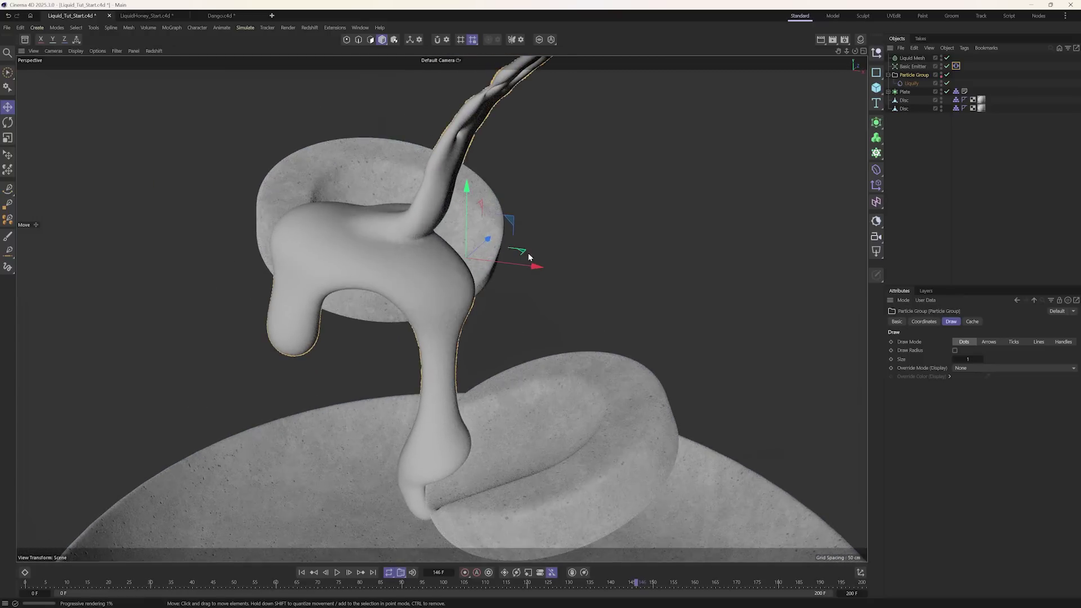
{"action": "left_click", "coordinate": [912, 58]}
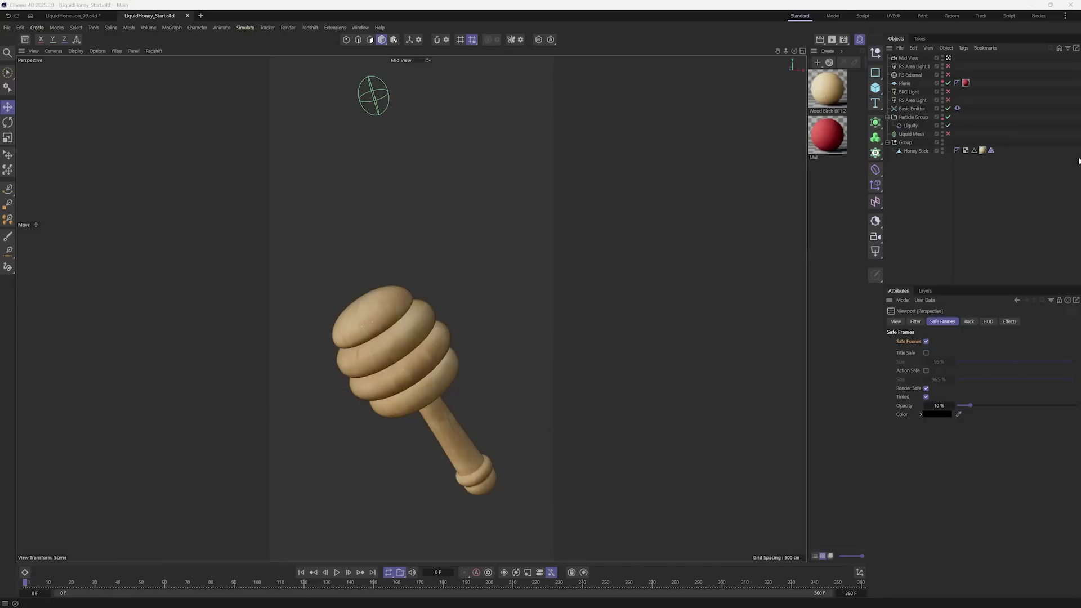
Step: In the LiquidHoney_Start.c4d scene, examine the Basic Emitter, Liquify, Liquid Mesh and Honey Stick collider settings and the project's liquid simulation settings
{"action": "left_click", "coordinate": [912, 109]}
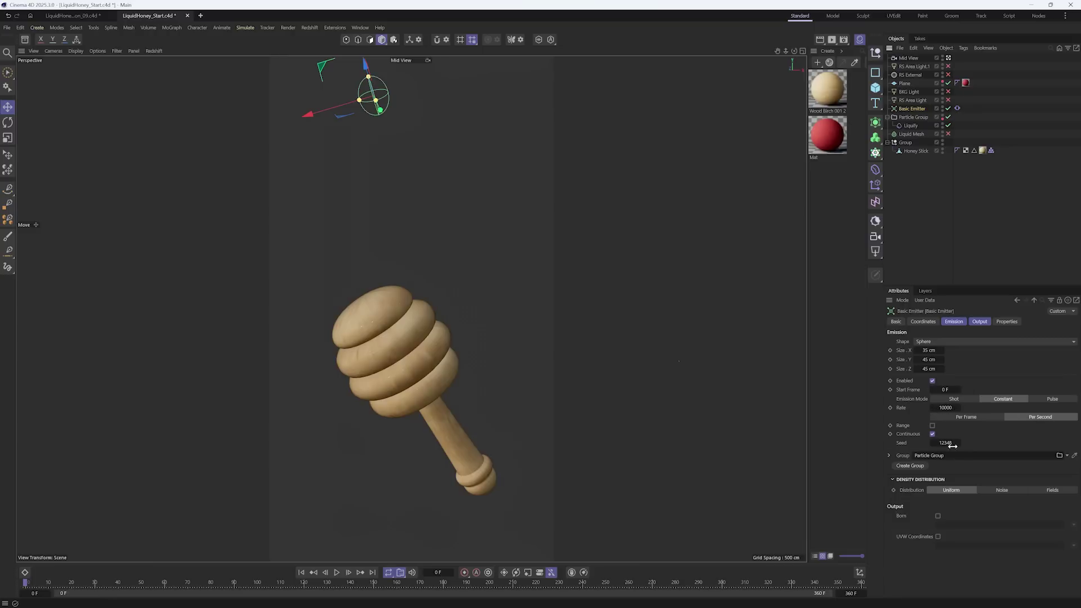
{"action": "left_click", "coordinate": [910, 125]}
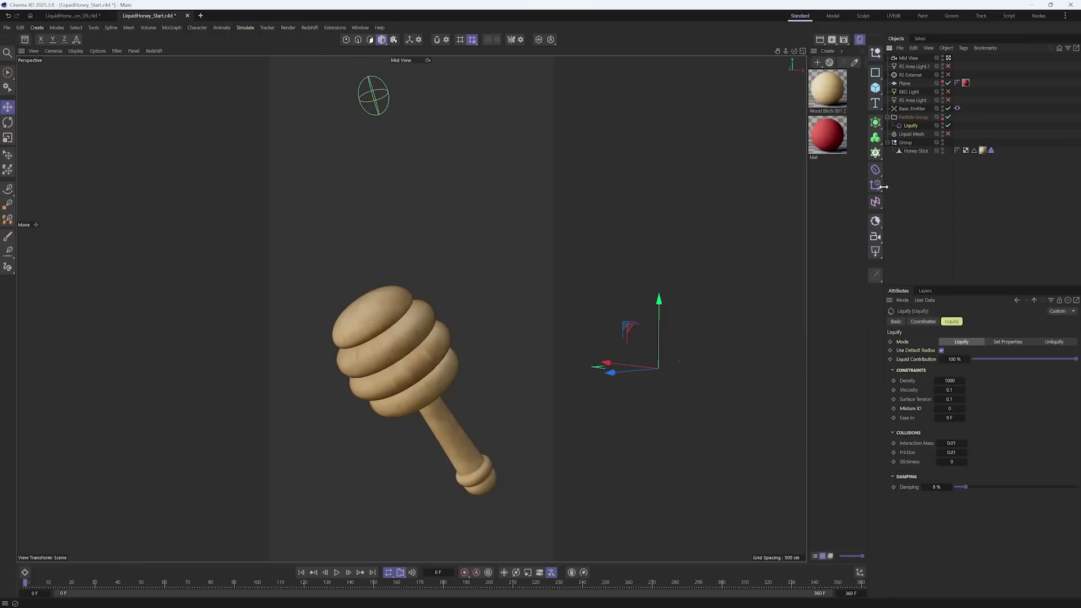
{"action": "left_click", "coordinate": [925, 134]}
{"action": "left_click", "coordinate": [917, 151]}
{"action": "left_click", "coordinate": [991, 151]}
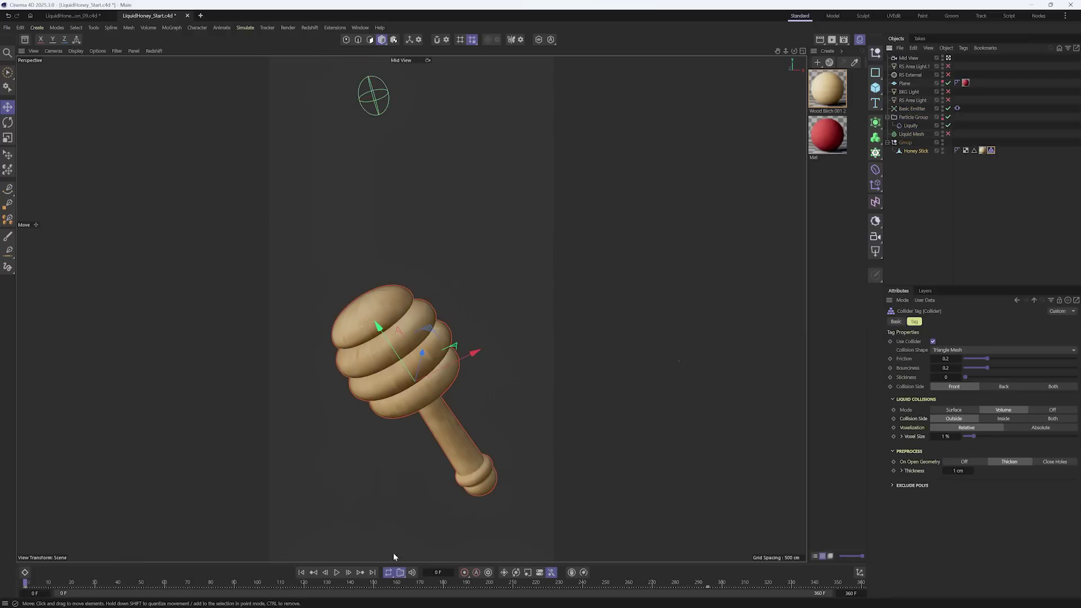
{"action": "key", "text": "ctrl+d"}
{"action": "left_click", "coordinate": [1042, 322]}
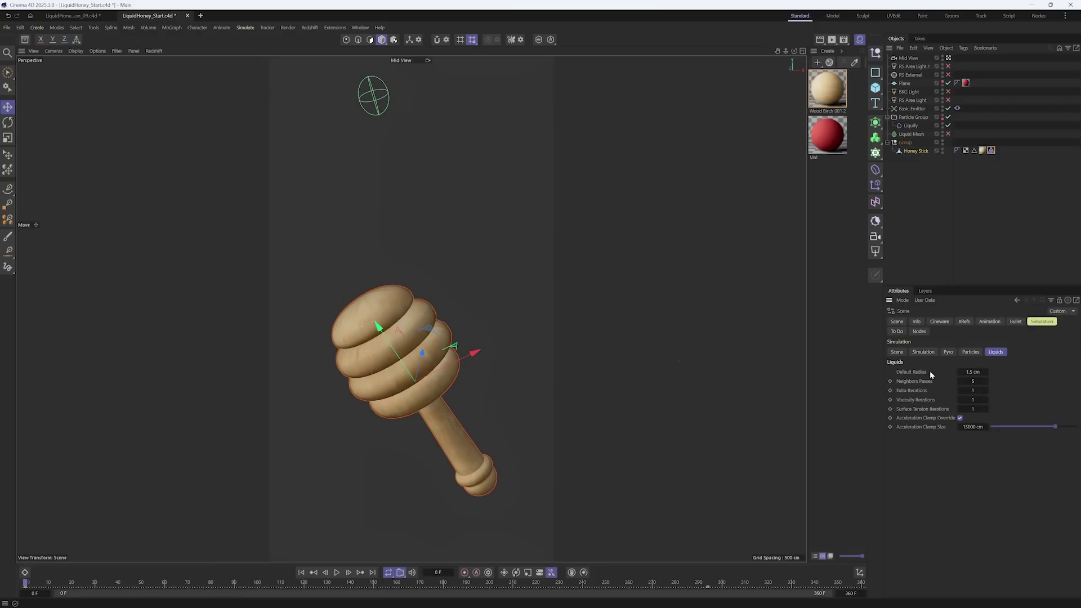
Step: Preview the pour, set the project's liquid Viscosity Iterations and Surface Tension Iterations to 70, and replay the simulation from the start
{"action": "left_click", "coordinate": [337, 572]}
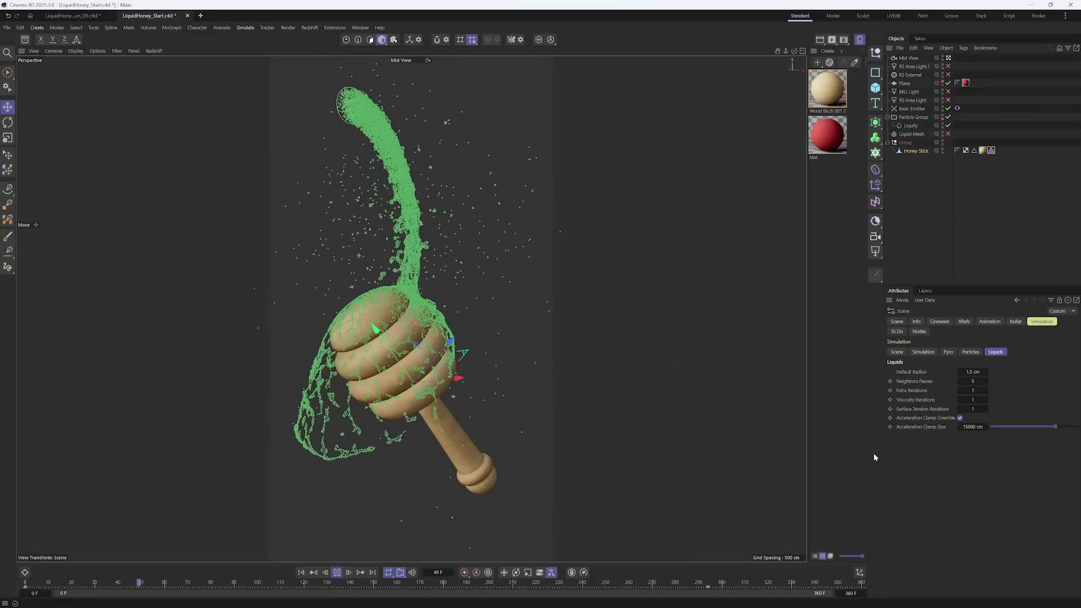
{"action": "key", "text": "F8"}
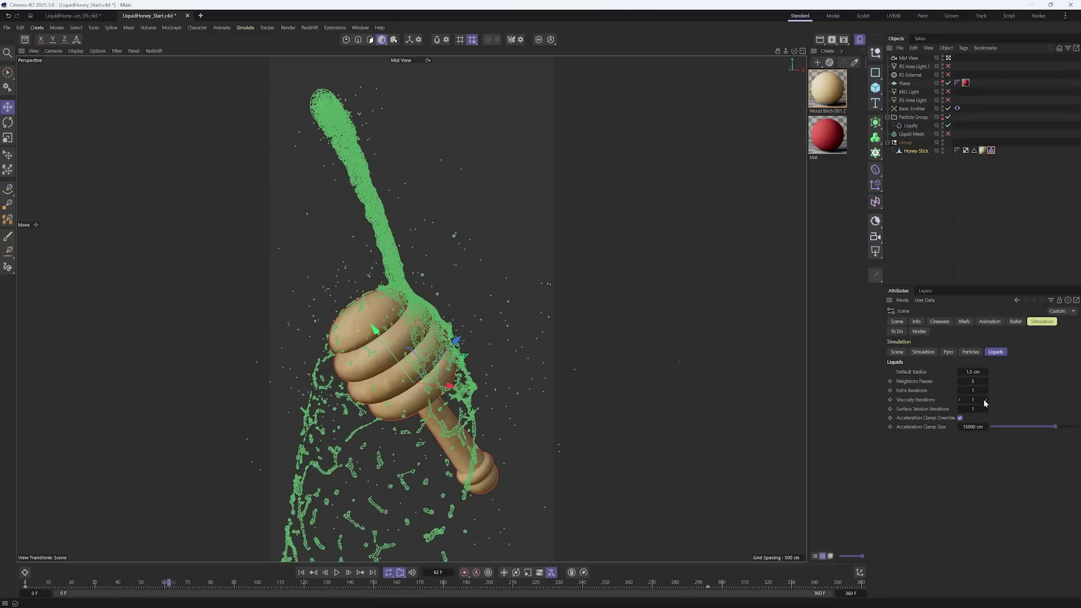
{"action": "left_click", "coordinate": [973, 400]}
{"action": "key", "text": "Return"}
{"action": "left_click", "coordinate": [973, 409]}
{"action": "type", "text": "70"}
{"action": "key", "text": "Return"}
{"action": "left_click", "coordinate": [302, 573]}
{"action": "left_click", "coordinate": [338, 573]}
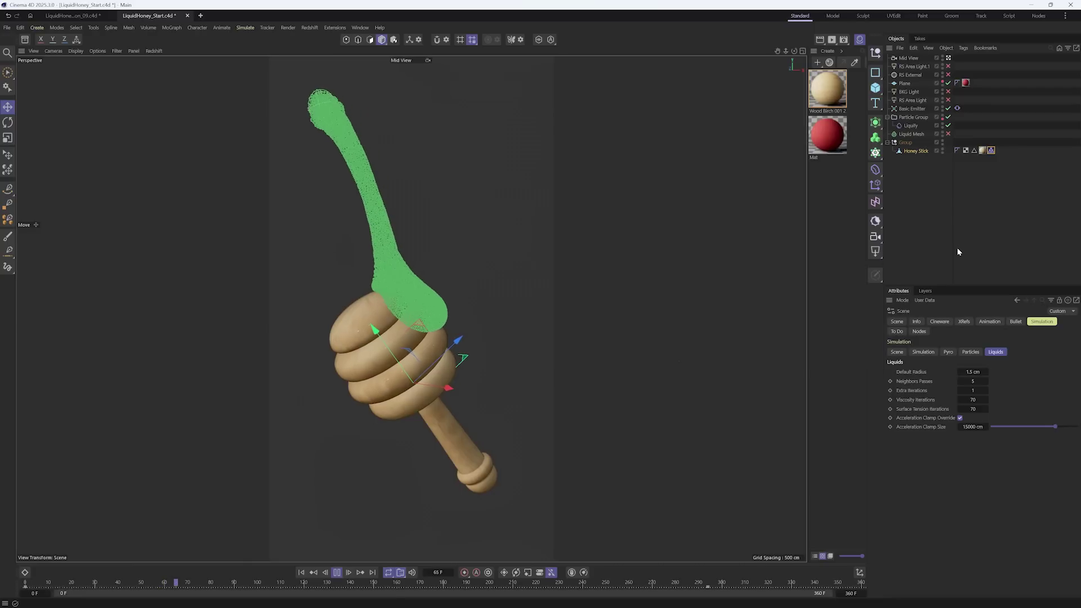
Step: Set the Honey Stick collider tag's Friction to 40 while the simulation plays
{"action": "left_click", "coordinate": [992, 151]}
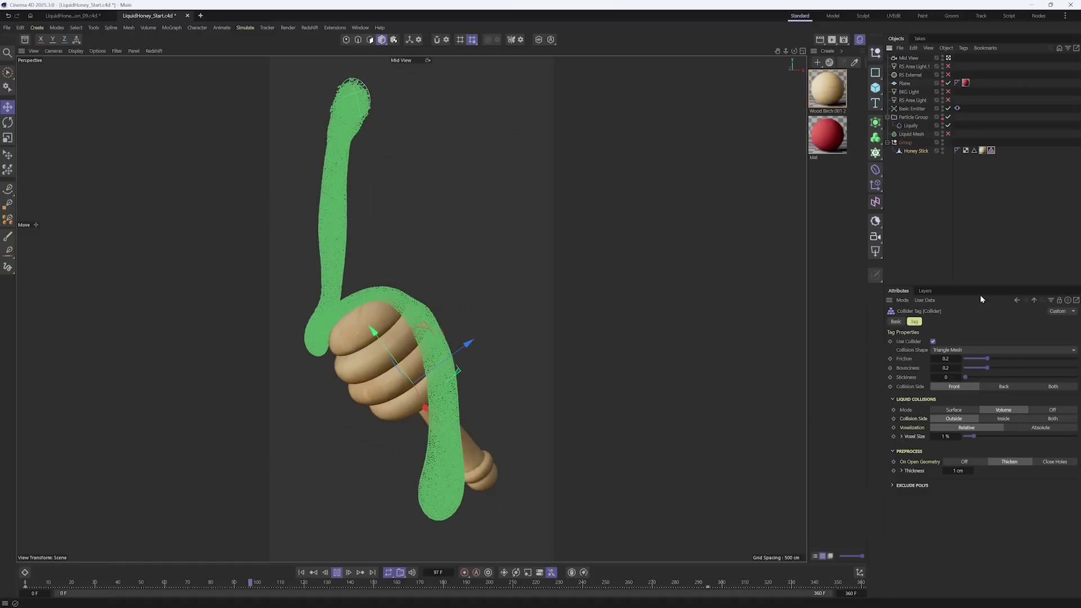
{"action": "left_click", "coordinate": [951, 360]}
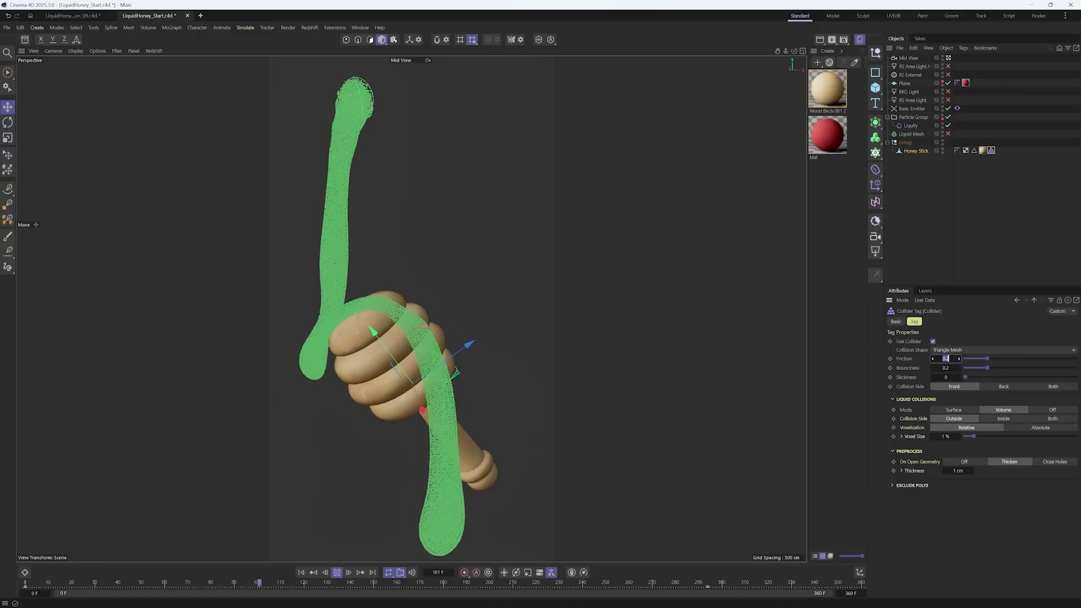
{"action": "type", "text": ".0"}
{"action": "key", "text": "Return"}
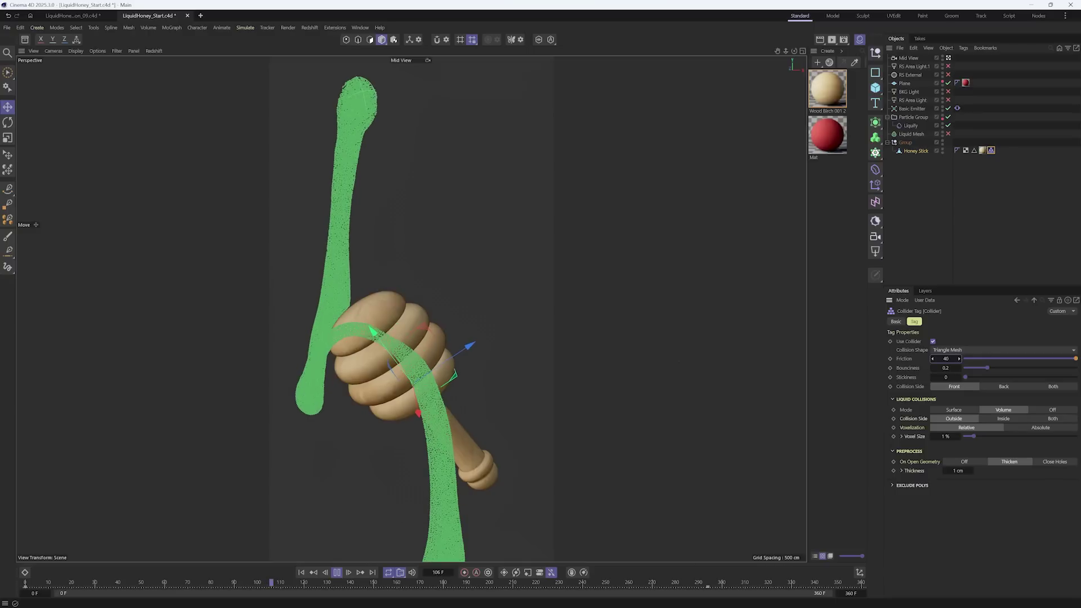
Step: Set the Liquify modifier's collision Friction to 10, replay the simulation from the start, and stop it at frame 144
{"action": "left_click", "coordinate": [911, 127]}
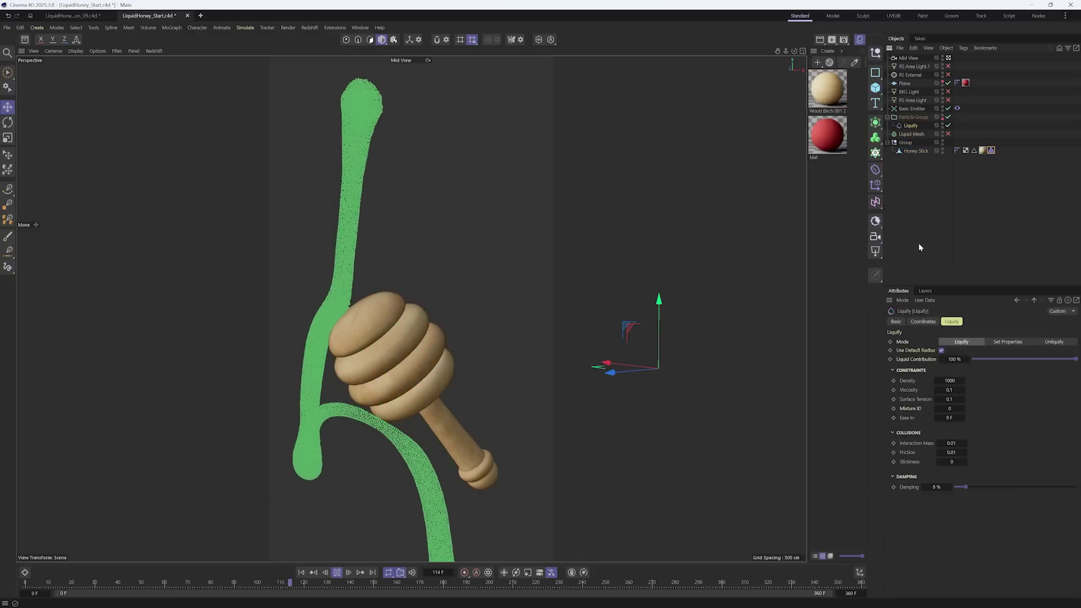
{"action": "double_click", "coordinate": [951, 453]}
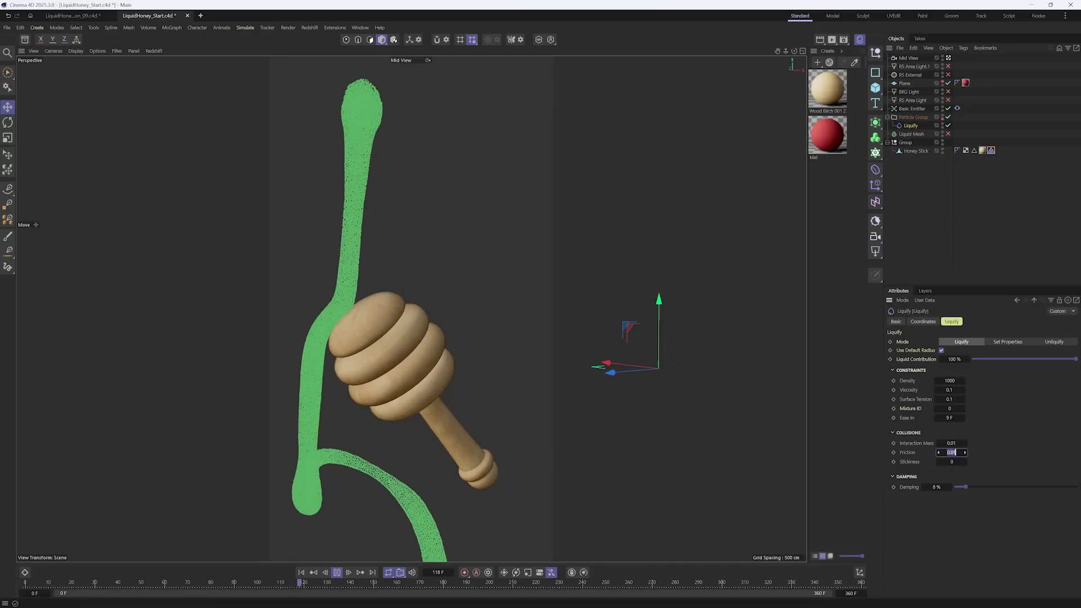
{"action": "type", "text": "10"}
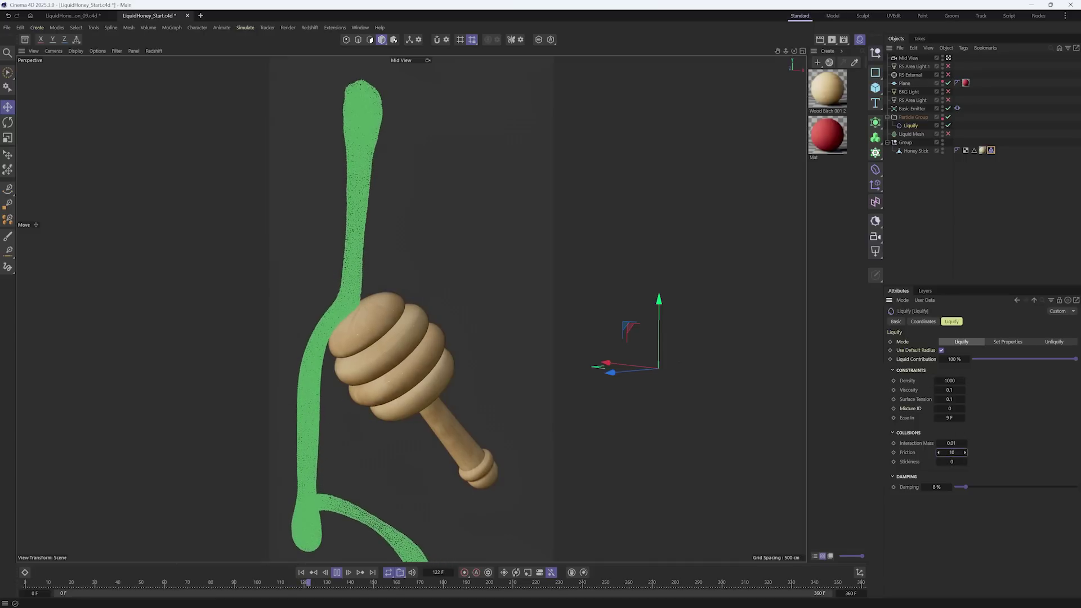
{"action": "left_click", "coordinate": [302, 573]}
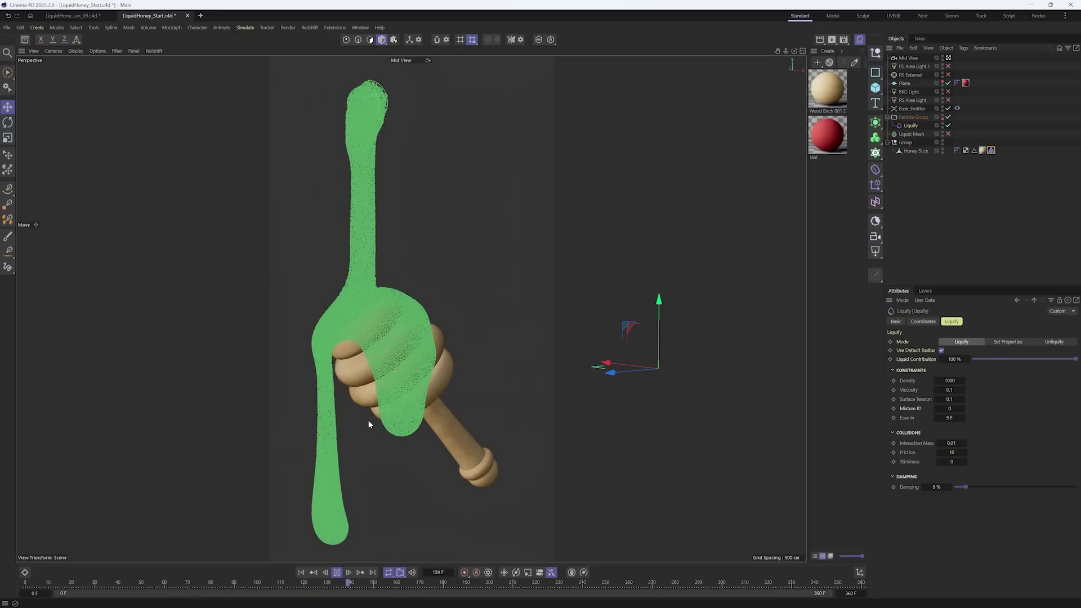
{"action": "left_click", "coordinate": [999, 258]}
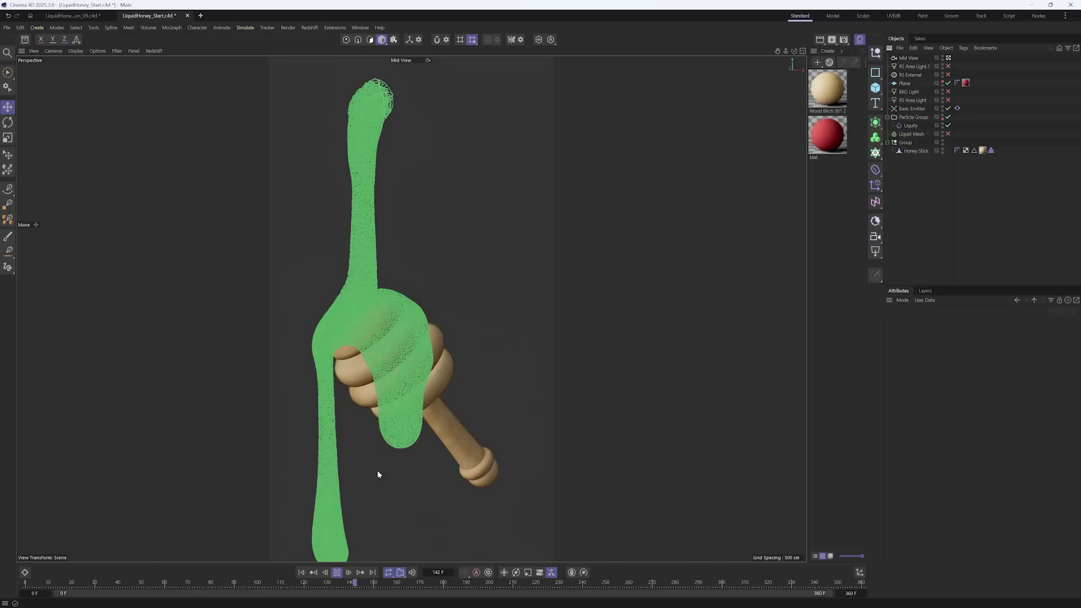
{"action": "key", "text": "F7"}
Step: Set the Liquify modifier's Viscosity to 0.09, Surface Tension to 0.06, Stickiness to 0.5 and Damping to 10 %
{"action": "left_click", "coordinate": [912, 127]}
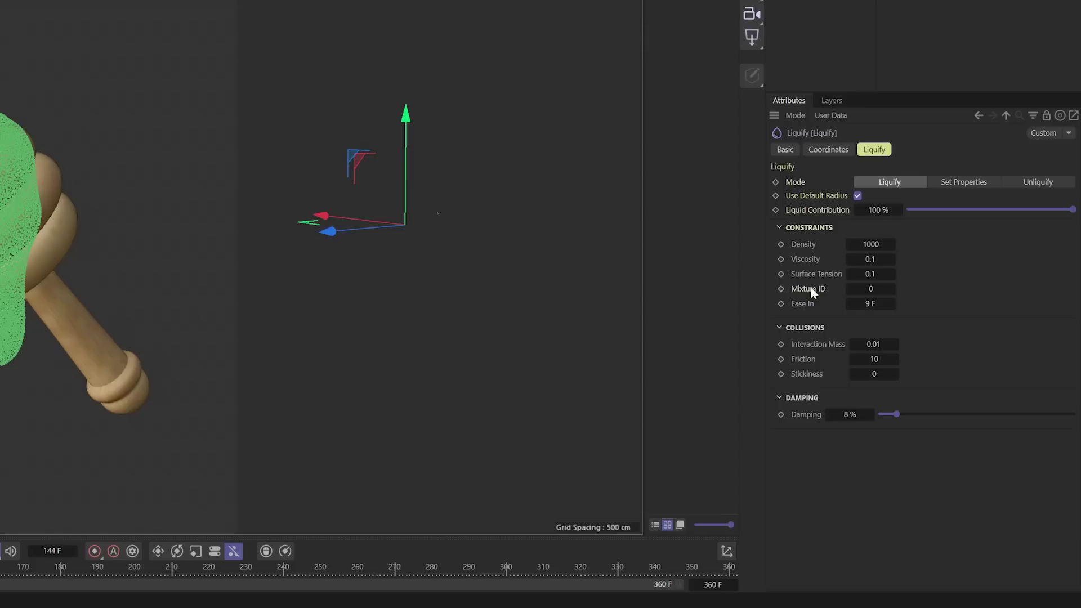
{"action": "left_click", "coordinate": [849, 276]}
{"action": "left_click", "coordinate": [849, 276]}
{"action": "left_click", "coordinate": [850, 258]}
{"action": "left_click_drag", "start_coordinate": [900, 414], "coordinate": [904, 414]}
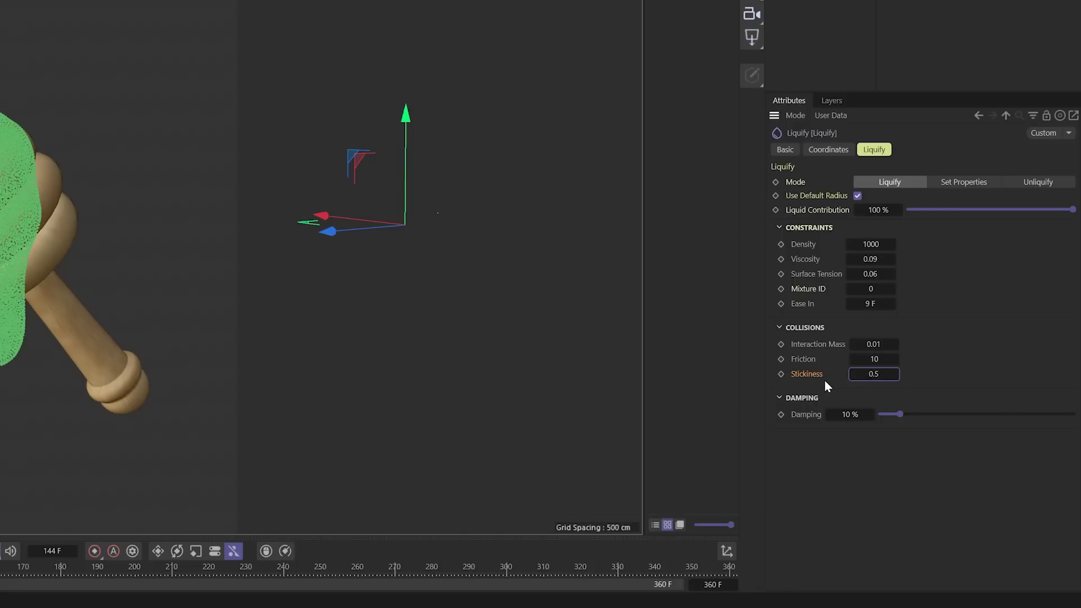
Step: Set the Honey Stick collider's Stickiness to 0.5 and Bounciness to 0, and replay the simulation from the start to frame 179
{"action": "left_click", "coordinate": [991, 151]}
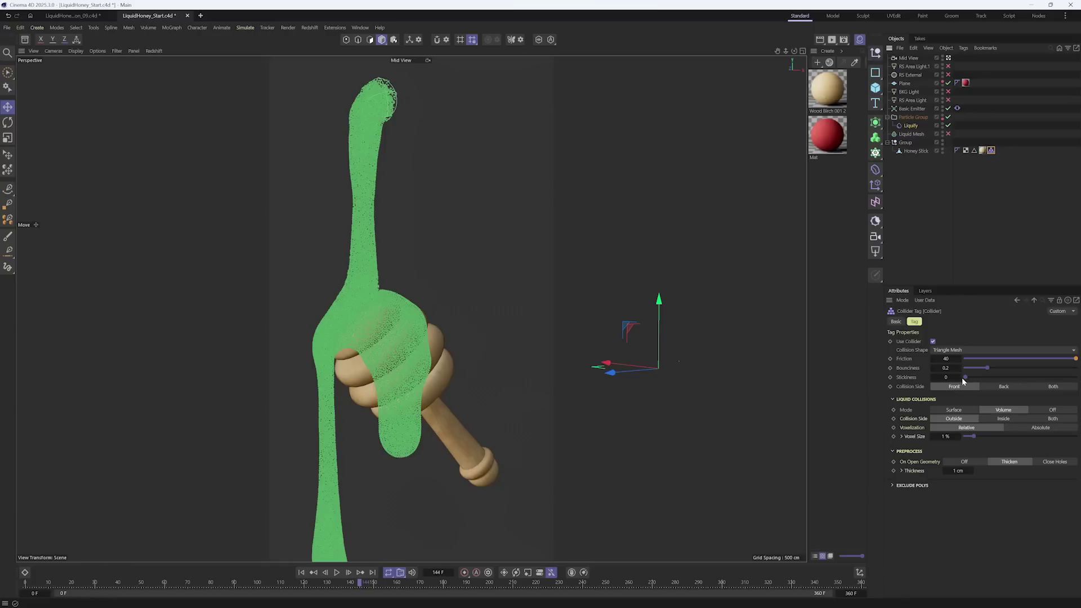
{"action": "left_click_drag", "start_coordinate": [962, 380], "coordinate": [1024, 377]}
{"action": "left_click_drag", "start_coordinate": [986, 367], "coordinate": [683, 374]}
{"action": "left_click", "coordinate": [302, 573]}
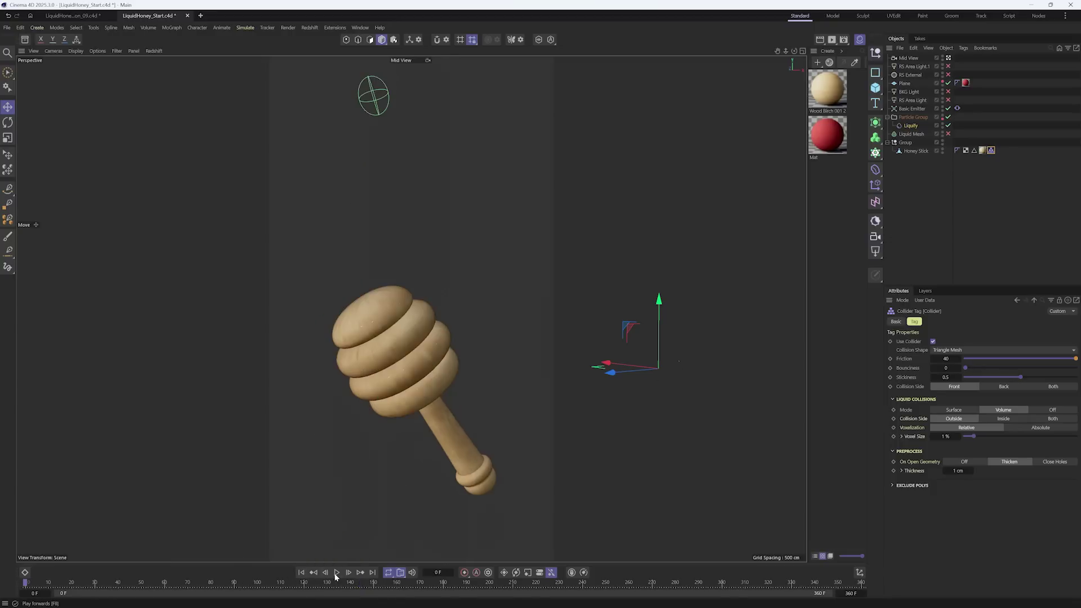
{"action": "left_click", "coordinate": [336, 573]}
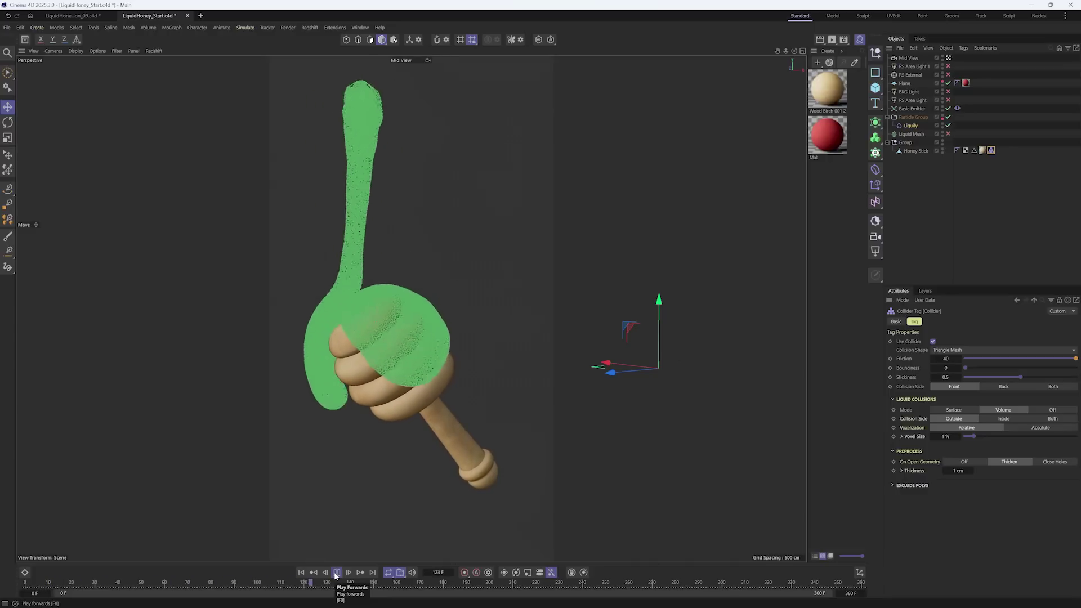
{"action": "left_click", "coordinate": [336, 573]}
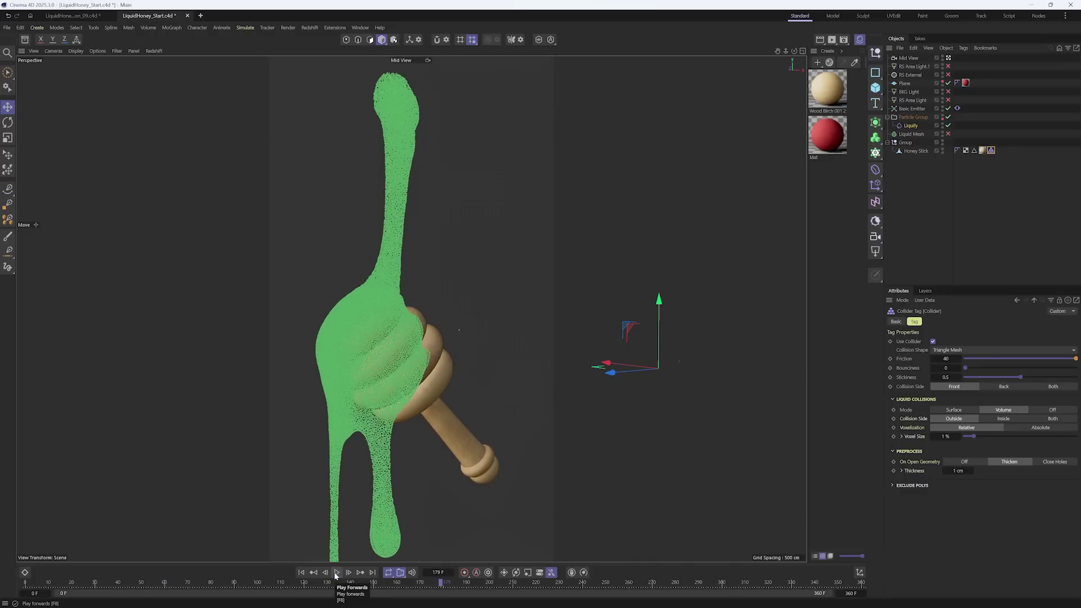
Step: Inspect the liquid's contact with the honey stick's ridges up close, and raise the collider tag's Stickiness to the slider's maximum
{"action": "scroll", "coordinate": [416, 355], "scroll_direction": "up", "scroll_amount": 8}
{"action": "left_click_drag", "start_coordinate": [448, 353], "coordinate": [409, 235], "text": "alt"}
{"action": "scroll", "coordinate": [415, 251], "scroll_direction": "up", "scroll_amount": 5}
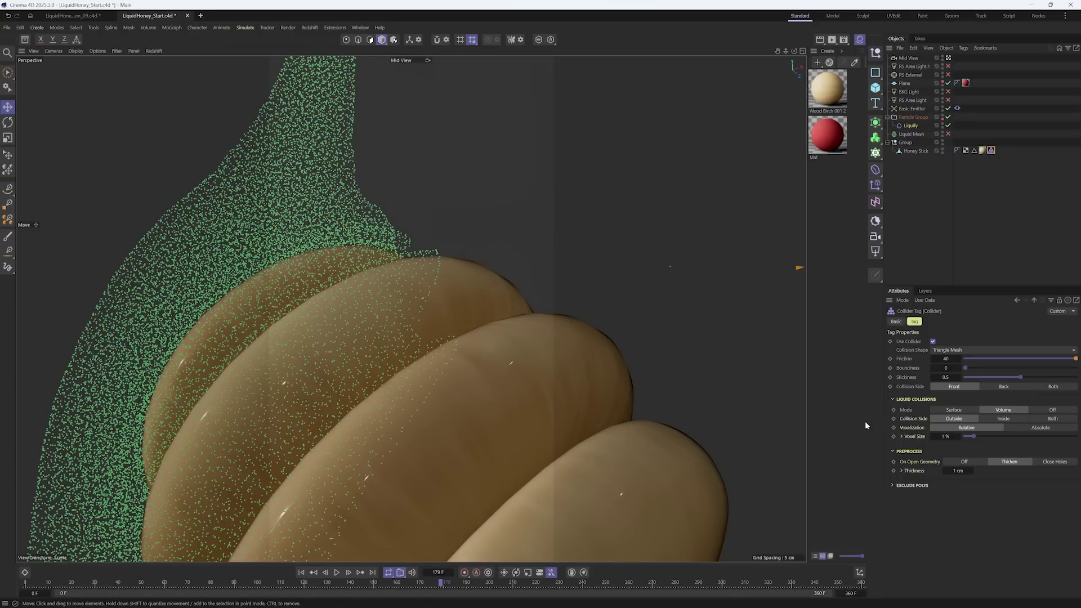
{"action": "left_click_drag", "start_coordinate": [377, 285], "coordinate": [315, 332], "text": "alt"}
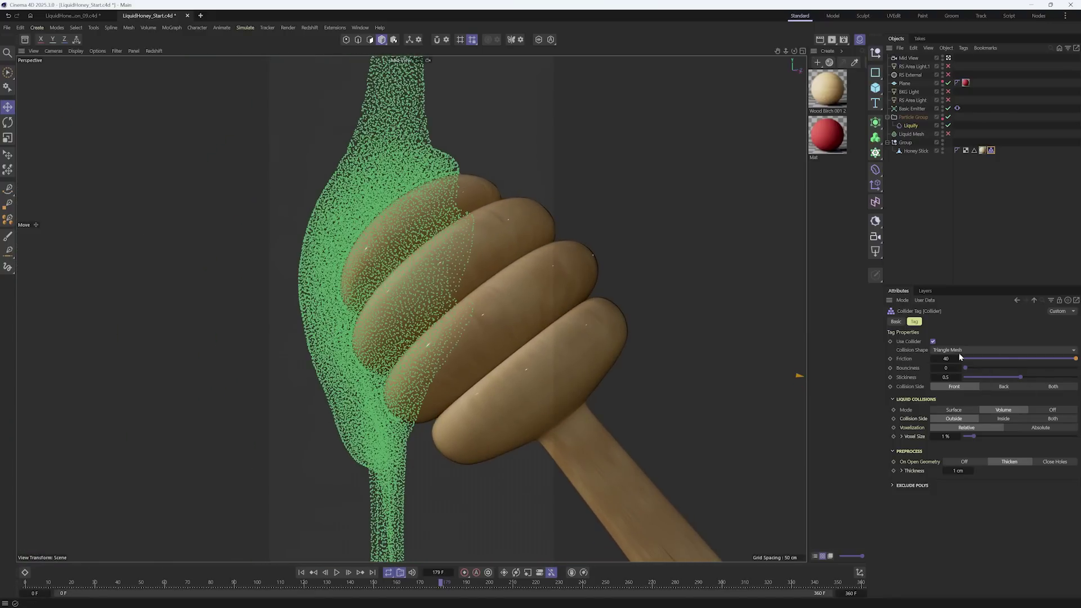
{"action": "left_click_drag", "start_coordinate": [1023, 379], "coordinate": [1077, 379]}
{"action": "left_click_drag", "start_coordinate": [475, 326], "coordinate": [415, 309], "text": "alt"}
Step: Enable the Liquid Mesh, adjust its Geometry Smooth Iterations, and review its export settings
{"action": "left_click", "coordinate": [943, 136]}
{"action": "left_click", "coordinate": [948, 134]}
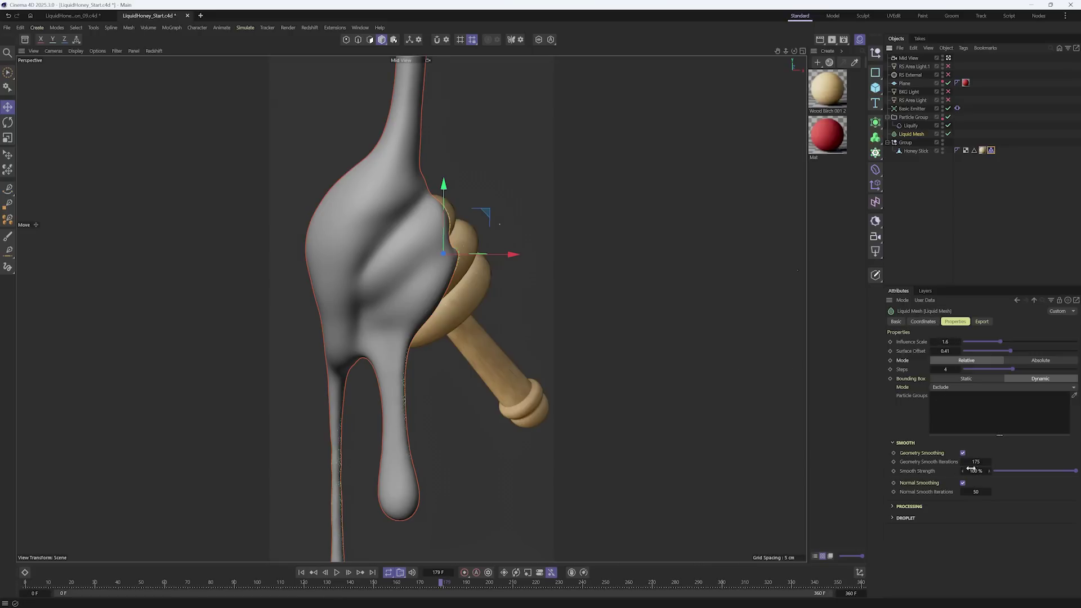
{"action": "mouse_move", "coordinate": [979, 462]}
{"action": "left_mouse_down"}
{"action": "mouse_move", "coordinate": [990, 462]}
{"action": "mouse_move", "coordinate": [958, 463]}
{"action": "left_mouse_up"}
{"action": "left_click", "coordinate": [991, 323]}
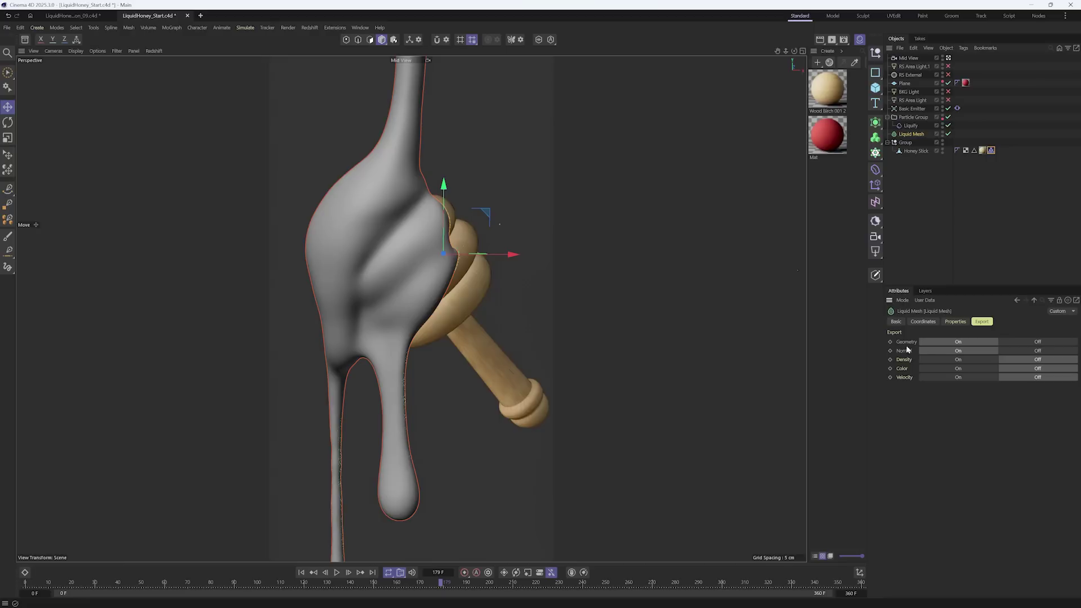
{"action": "left_click", "coordinate": [957, 322]}
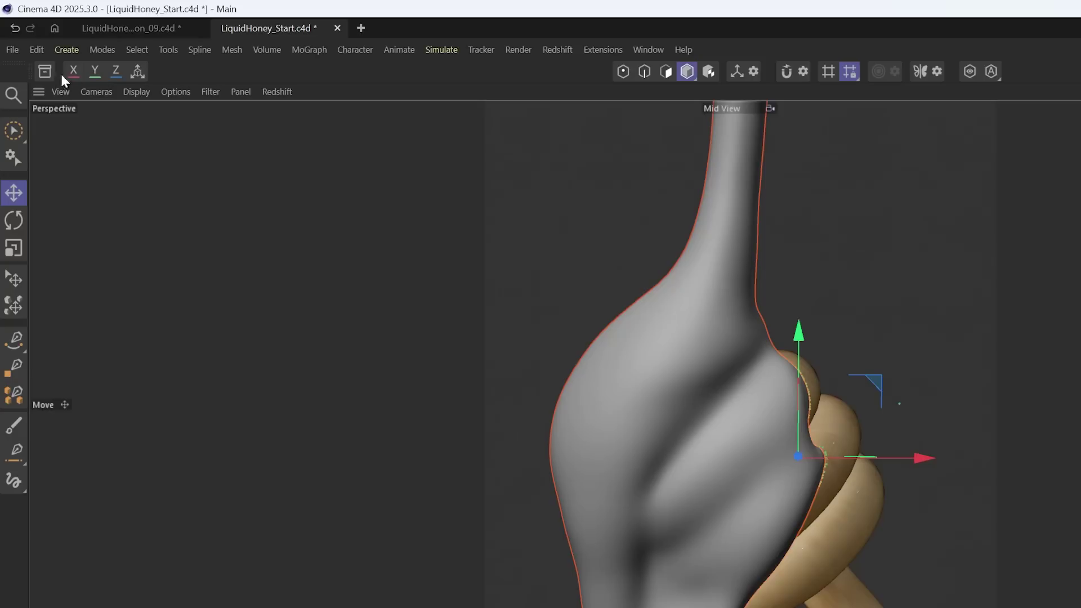
Step: Search the asset library's materials for honey, add Liquid Honey 001 to the scene and assign it to the Liquid Mesh
{"action": "left_click", "coordinate": [24, 40]}
{"action": "left_click", "coordinate": [114, 163]}
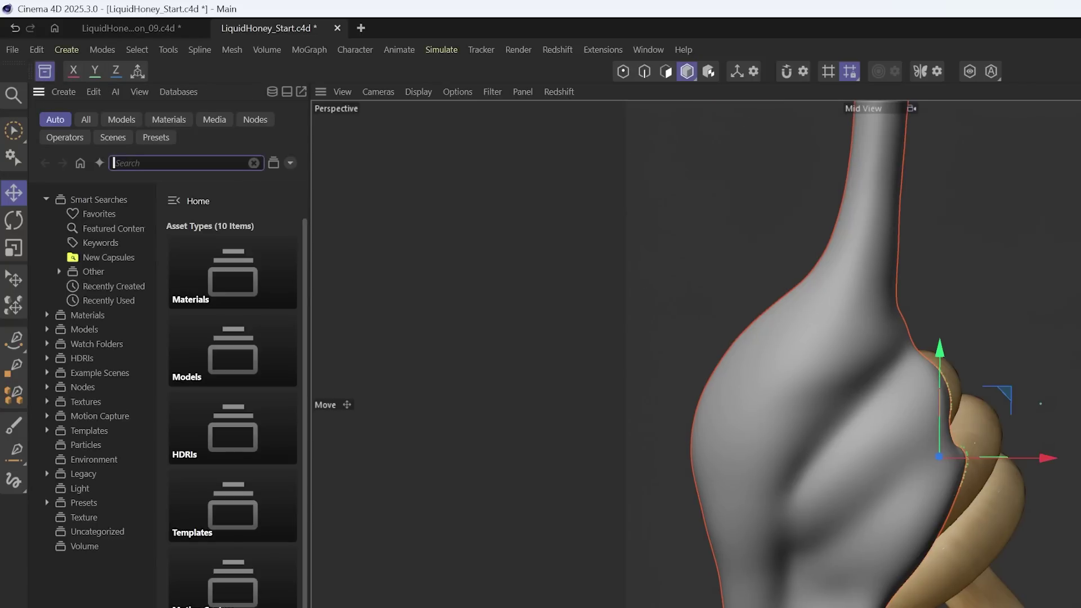
{"action": "type", "text": "honey"}
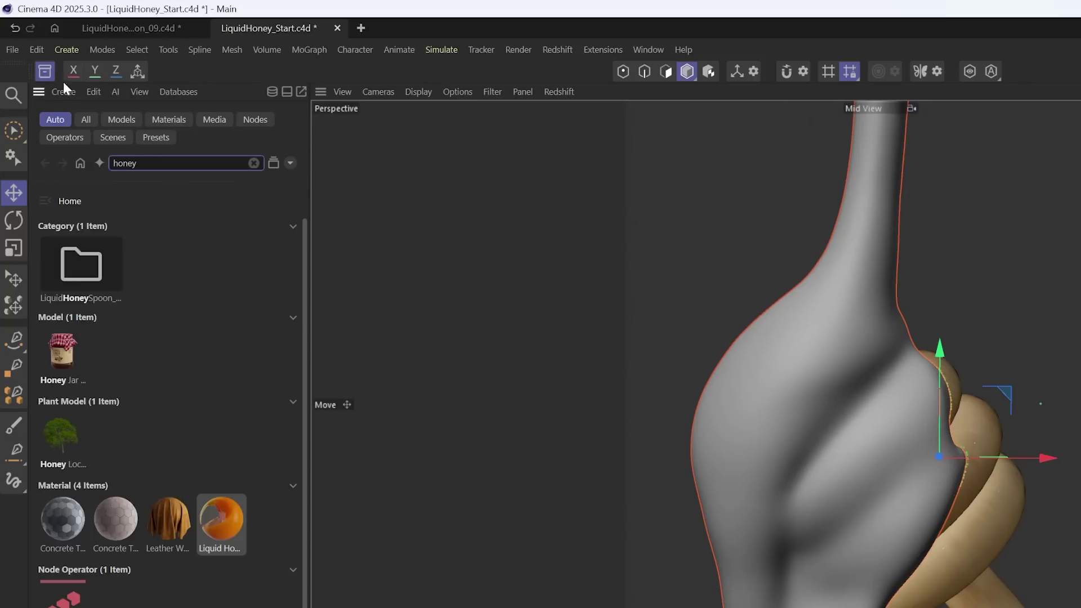
{"action": "left_click", "coordinate": [187, 120]}
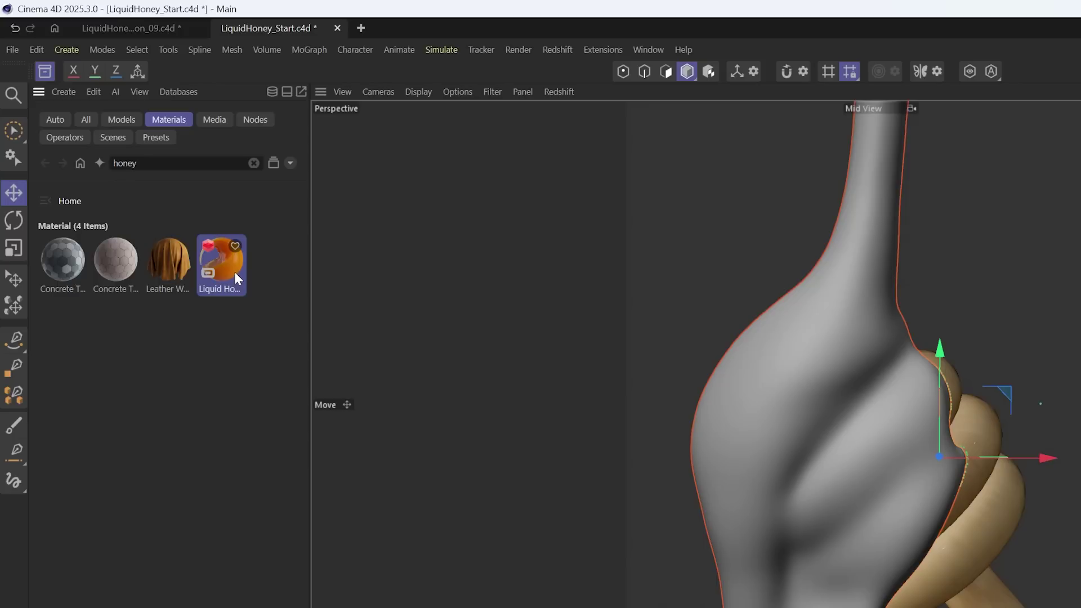
{"action": "left_click_drag", "start_coordinate": [232, 268], "coordinate": [362, 280]}
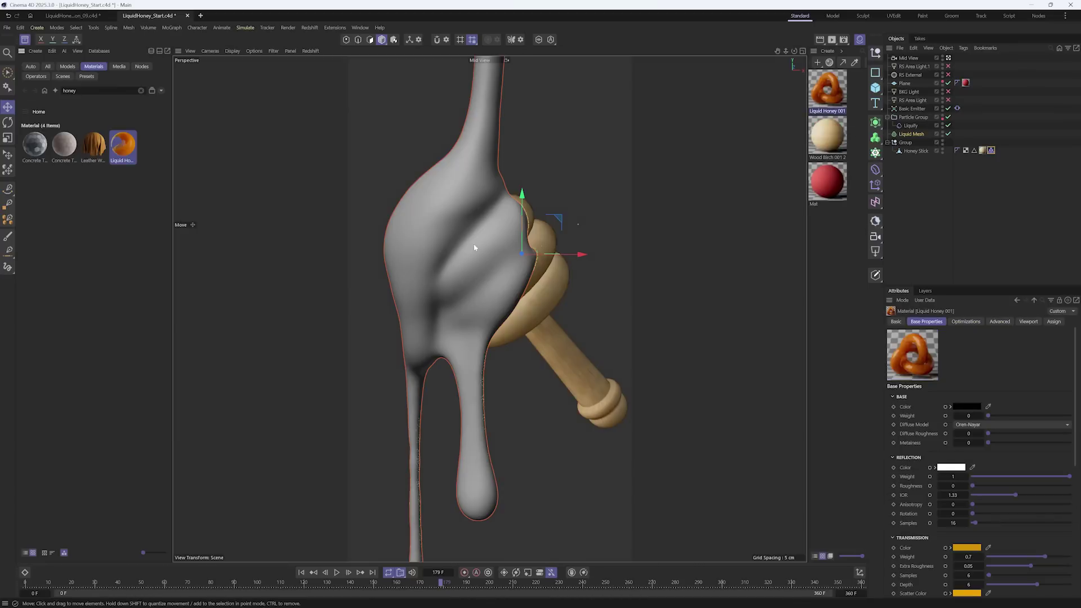
{"action": "left_click_drag", "start_coordinate": [831, 93], "coordinate": [912, 138]}
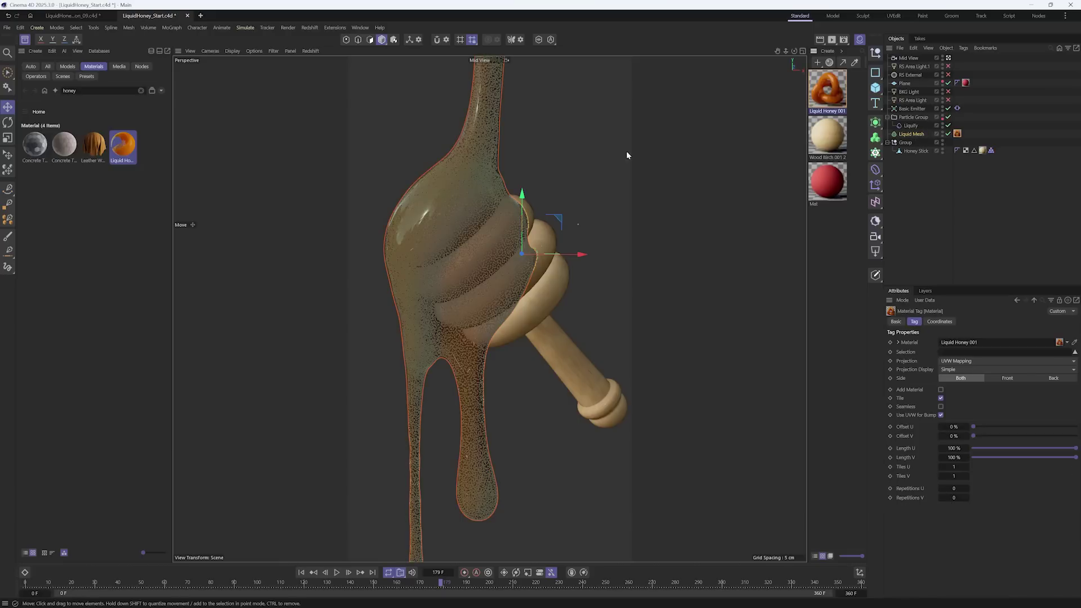
{"action": "left_click", "coordinate": [25, 40]}
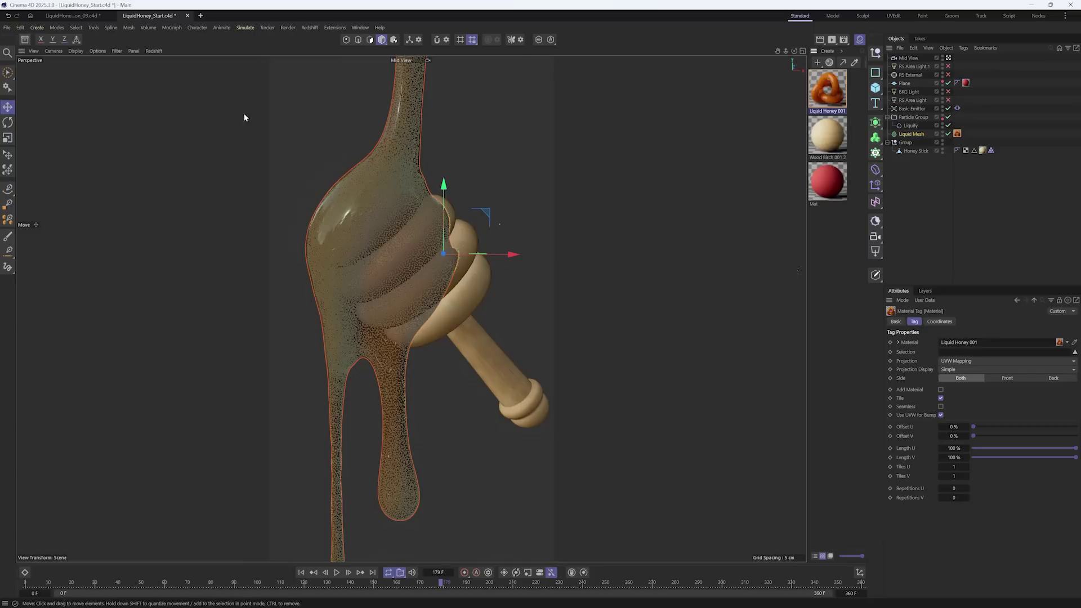
Step: Dock the Redshift RenderView beside the viewport and start its live render
{"action": "left_click", "coordinate": [911, 117]}
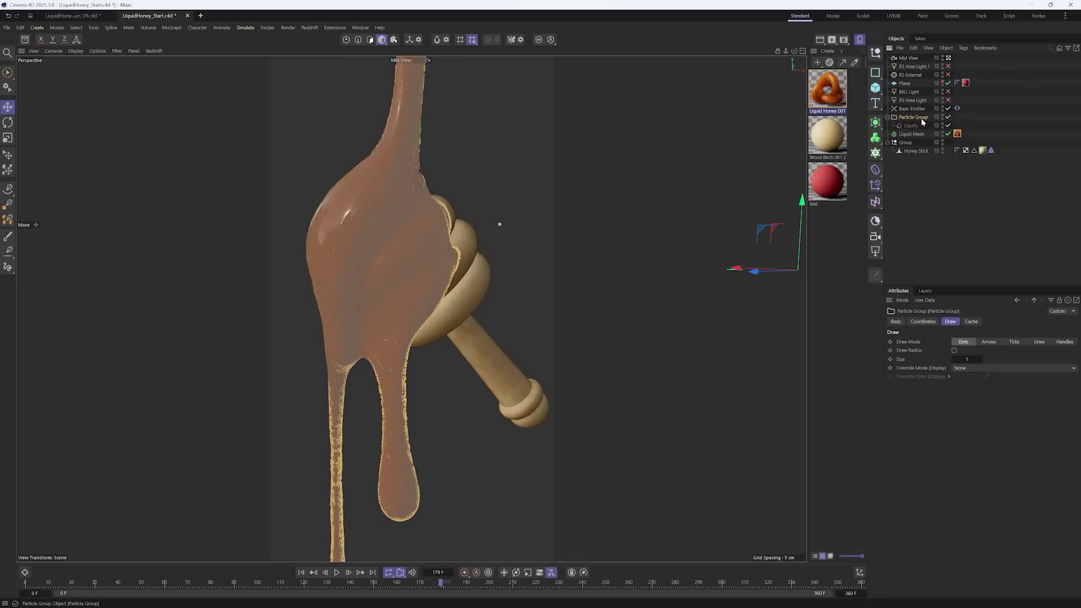
{"action": "left_click", "coordinate": [832, 41]}
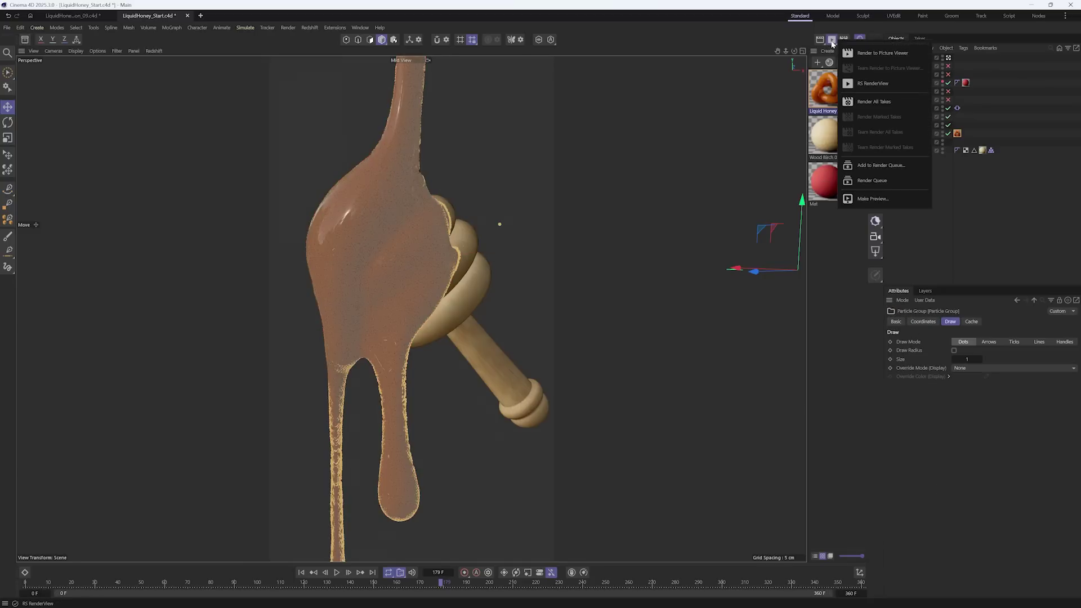
{"action": "left_click", "coordinate": [882, 84]}
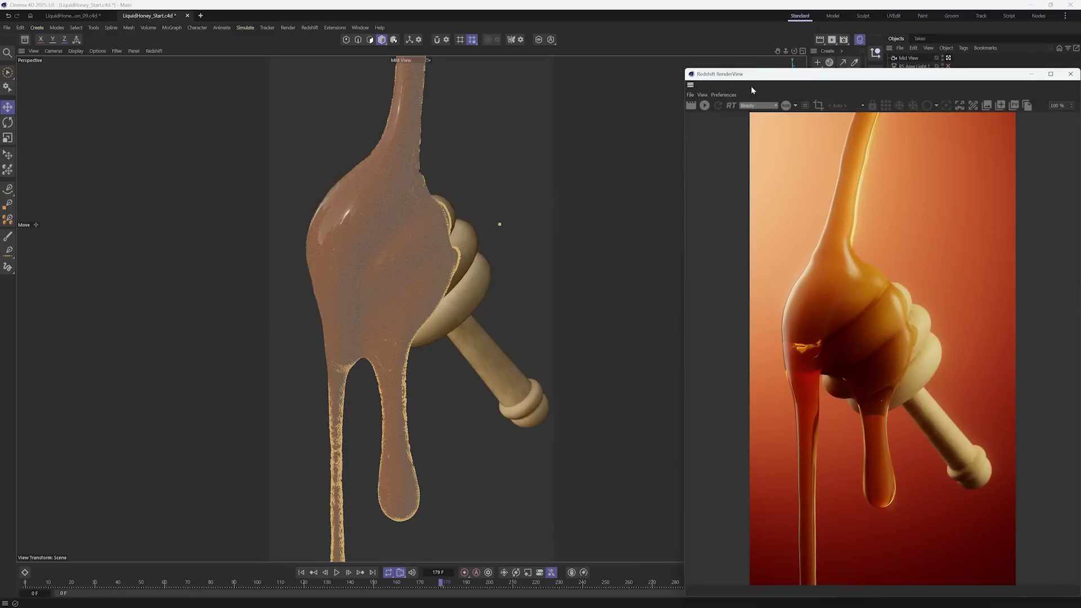
{"action": "left_click_drag", "start_coordinate": [691, 89], "coordinate": [37, 138]}
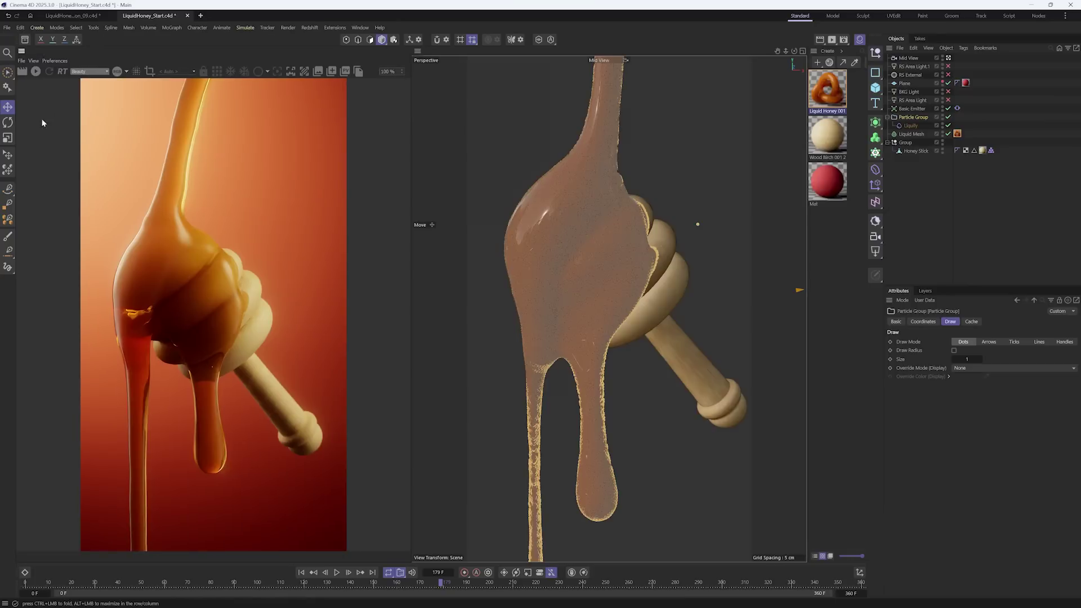
{"action": "left_click", "coordinate": [37, 72]}
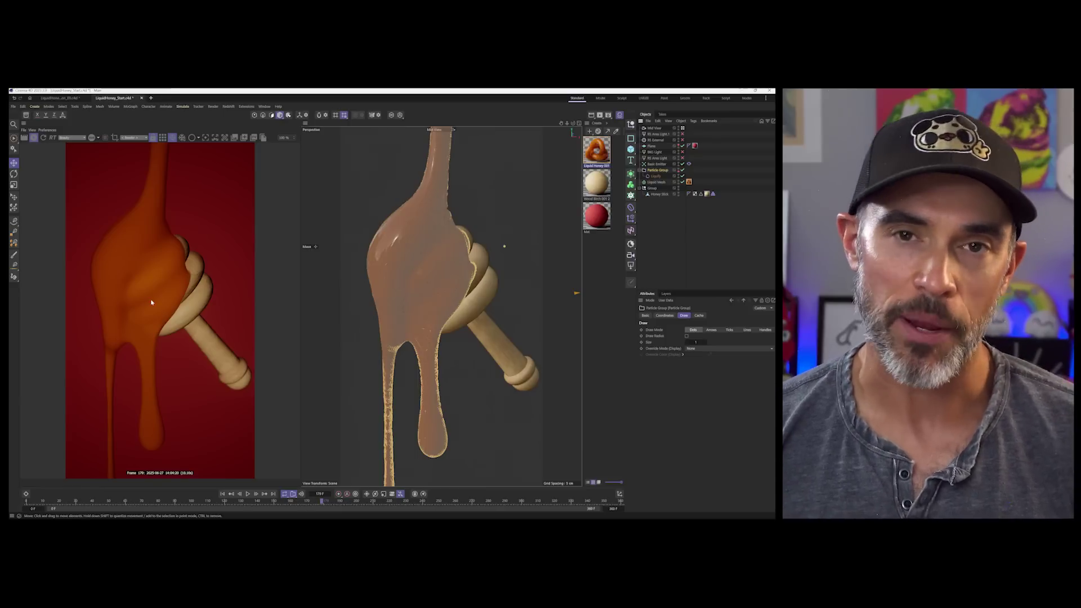
Step: Open the Liquid Honey 001 material in the Node Editor and review its reflection, transmission and subsurface properties
{"action": "double_click", "coordinate": [597, 151]}
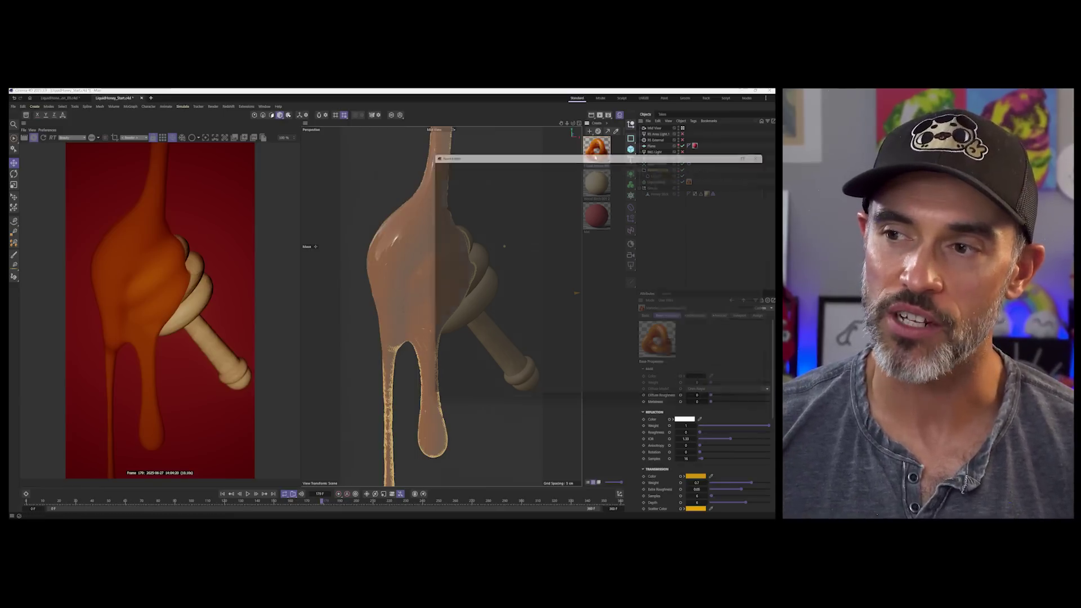
{"action": "left_click_drag", "start_coordinate": [600, 152], "coordinate": [487, 157]}
{"action": "scroll", "coordinate": [398, 254], "scroll_direction": "down", "scroll_amount": 2}
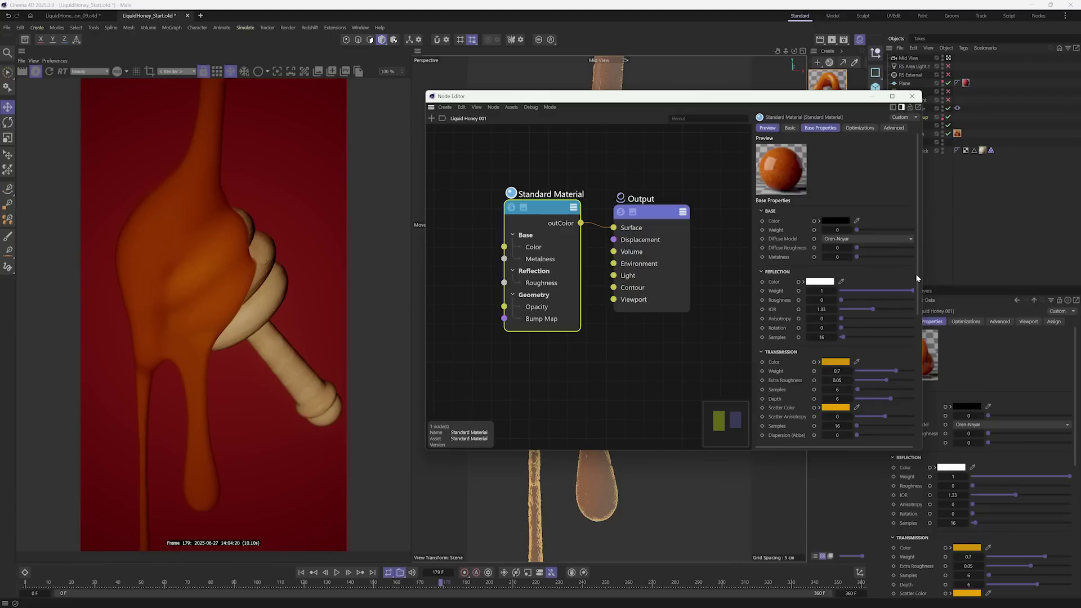
{"action": "scroll", "coordinate": [780, 350], "scroll_direction": "down", "scroll_amount": 4}
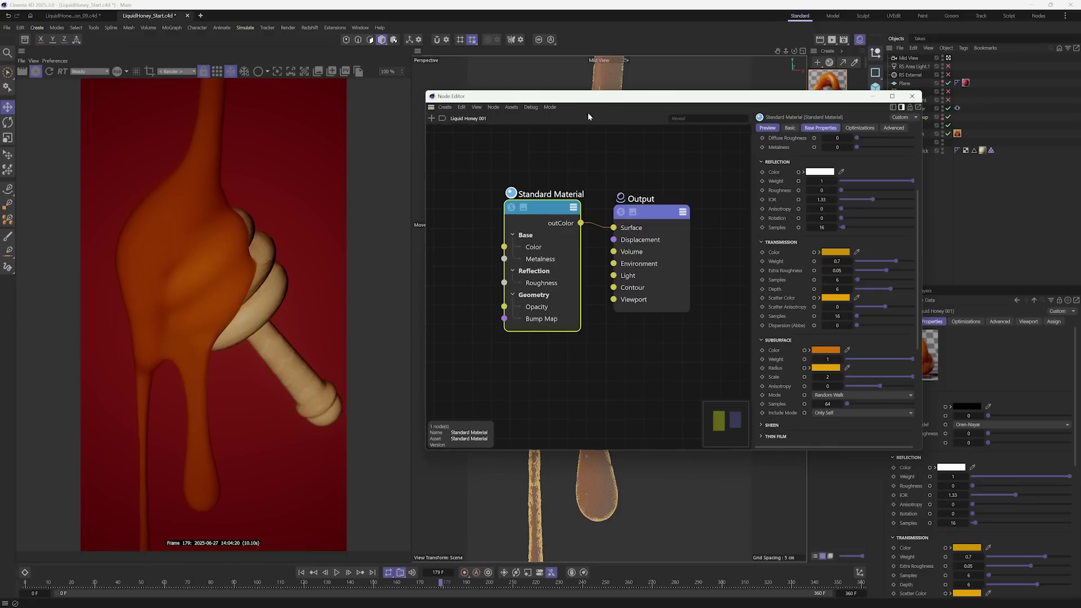
Step: Enable the RS External, RS Area Light and RS Area Light.1 lights while keeping the material's nodes open
{"action": "left_click_drag", "start_coordinate": [732, 95], "coordinate": [669, 172]}
{"action": "left_click", "coordinate": [948, 75]}
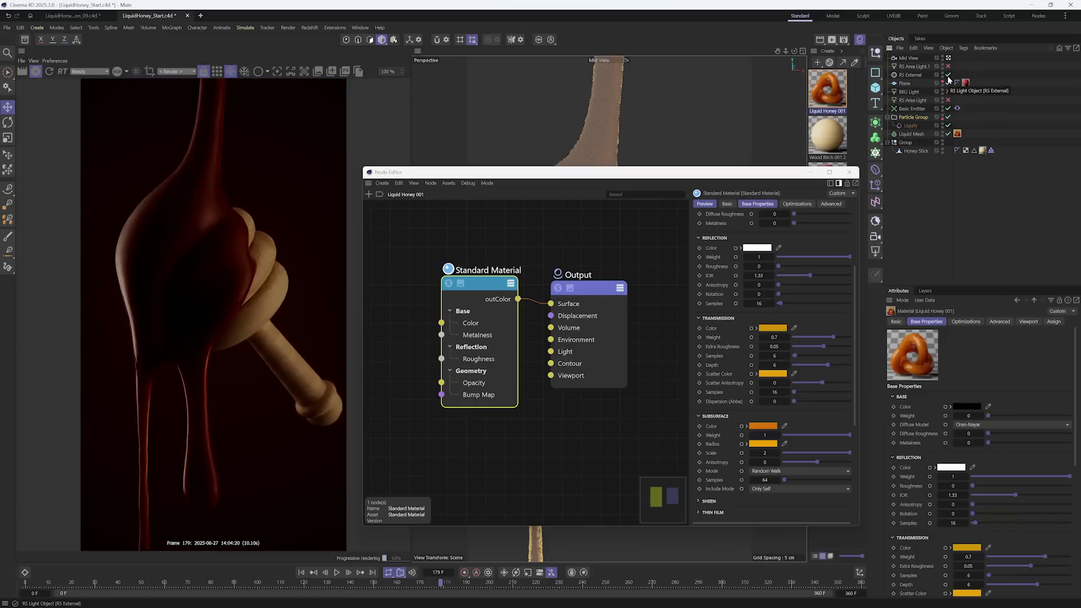
{"action": "left_click", "coordinate": [949, 101]}
{"action": "left_click", "coordinate": [949, 66]}
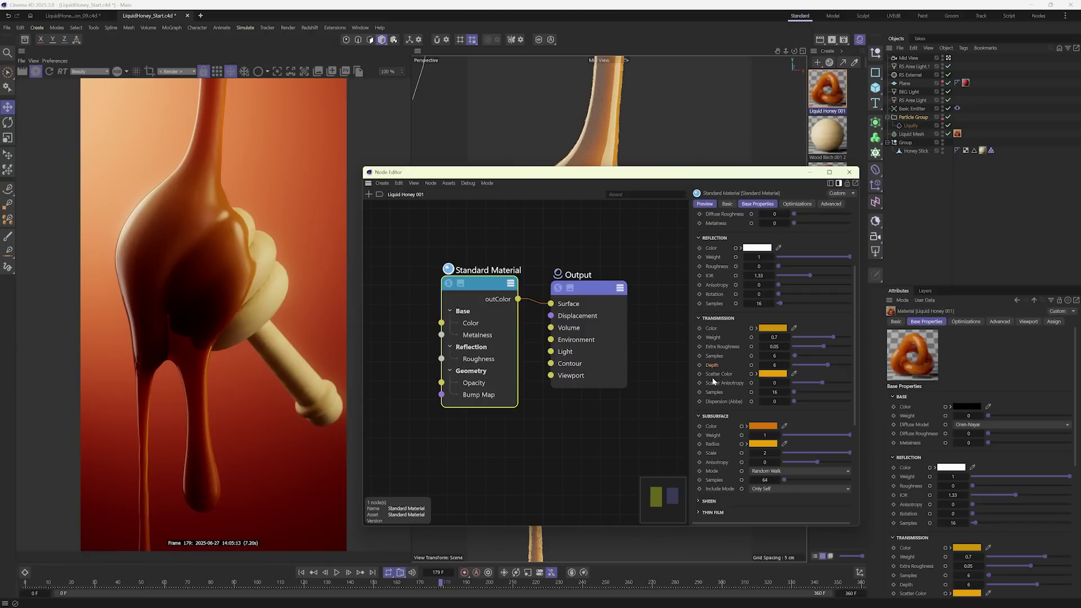
Step: Set the honey material's Transmission Depth to 35 and its Subsurface Scale to 12
{"action": "left_click", "coordinate": [766, 365]}
{"action": "type", "text": "35"}
{"action": "key", "text": "Return"}
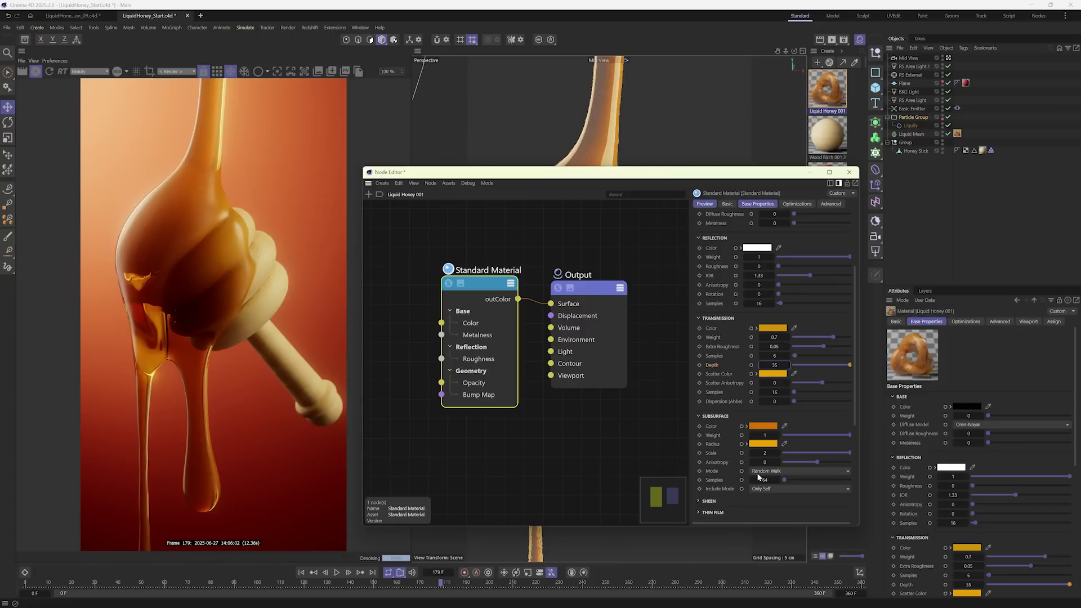
{"action": "left_click", "coordinate": [763, 454]}
{"action": "type", "text": "12"}
{"action": "key", "text": "Return"}
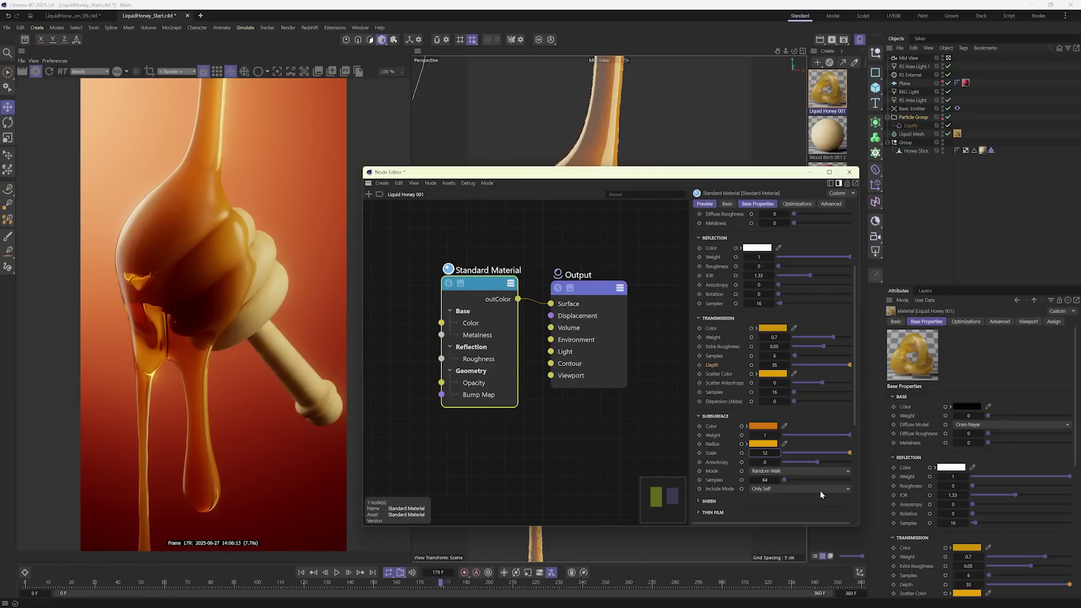
Step: Keep the honey material's Reflection IOR at 1.33 and close the Node Editor
{"action": "double_click", "coordinate": [771, 276]}
{"action": "type", "text": "1."}
{"action": "key", "text": "Return"}
{"action": "left_click", "coordinate": [850, 171]}
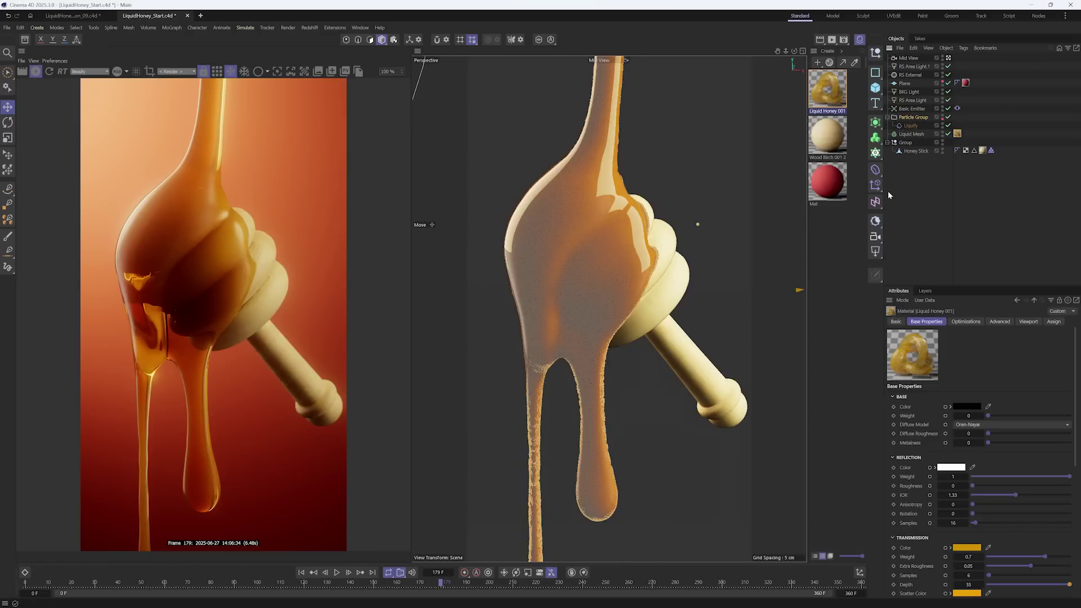
Step: Duplicate the Basic Emitter together with the Particle Group and its Liquify modifier
{"action": "left_click", "coordinate": [910, 109]}
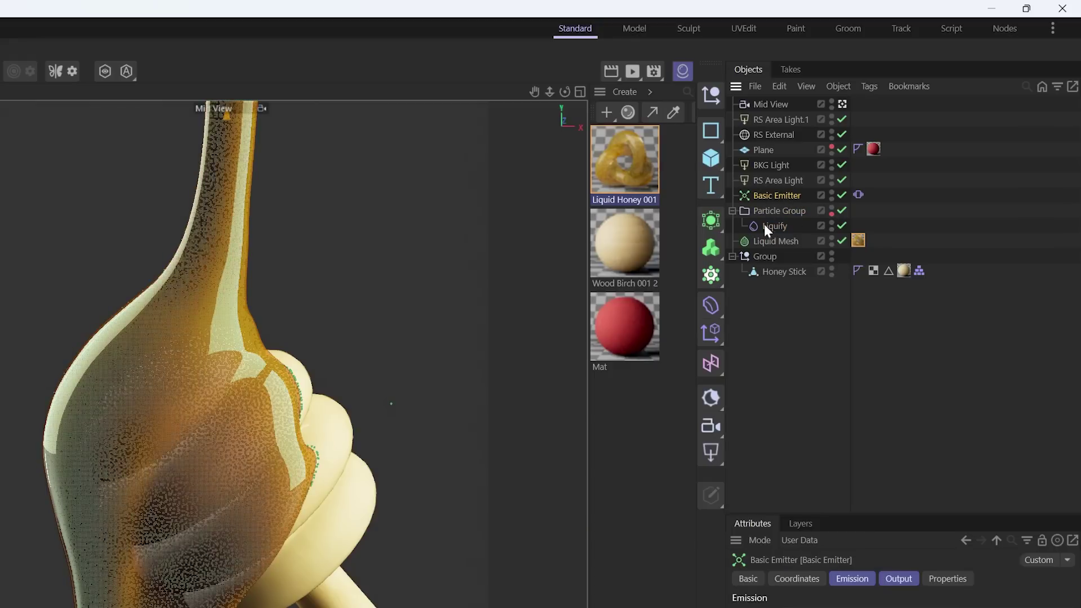
{"action": "left_click", "coordinate": [773, 226], "text": "shift"}
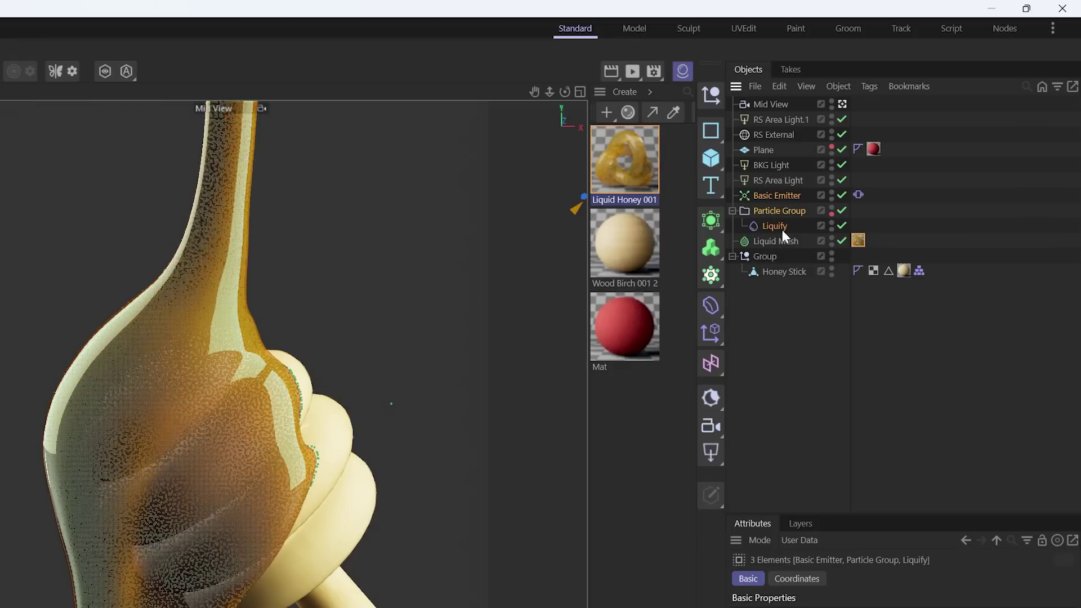
{"action": "left_click_drag", "start_coordinate": [776, 227], "coordinate": [766, 188], "text": "ctrl"}
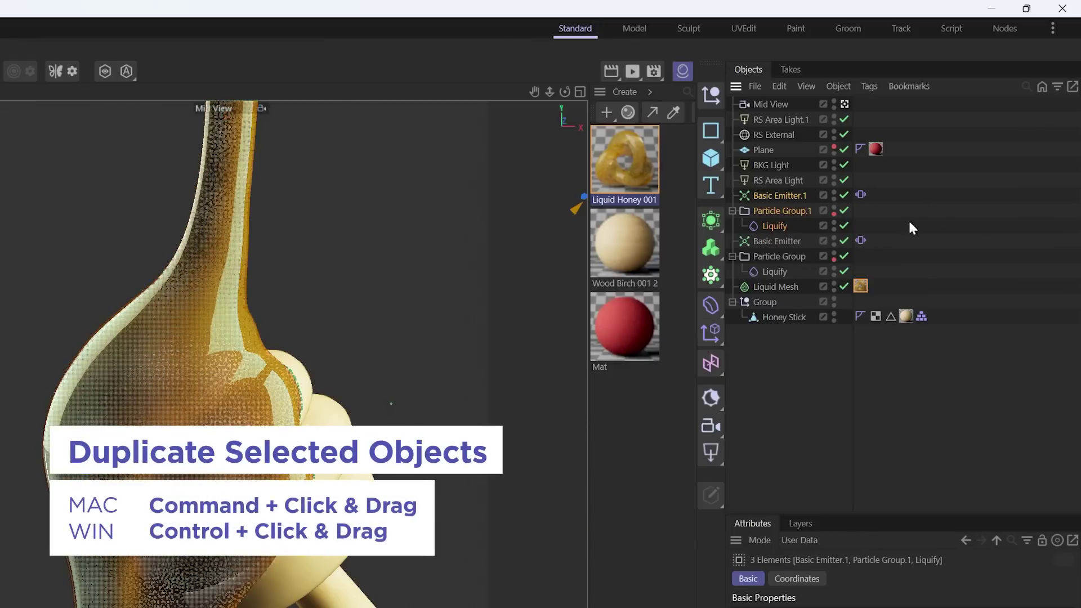
Step: Rename the duplicates Basic Emitter.Bubble, Particle Group.Bubble and Liquify Bubble
{"action": "double_click", "coordinate": [784, 196]}
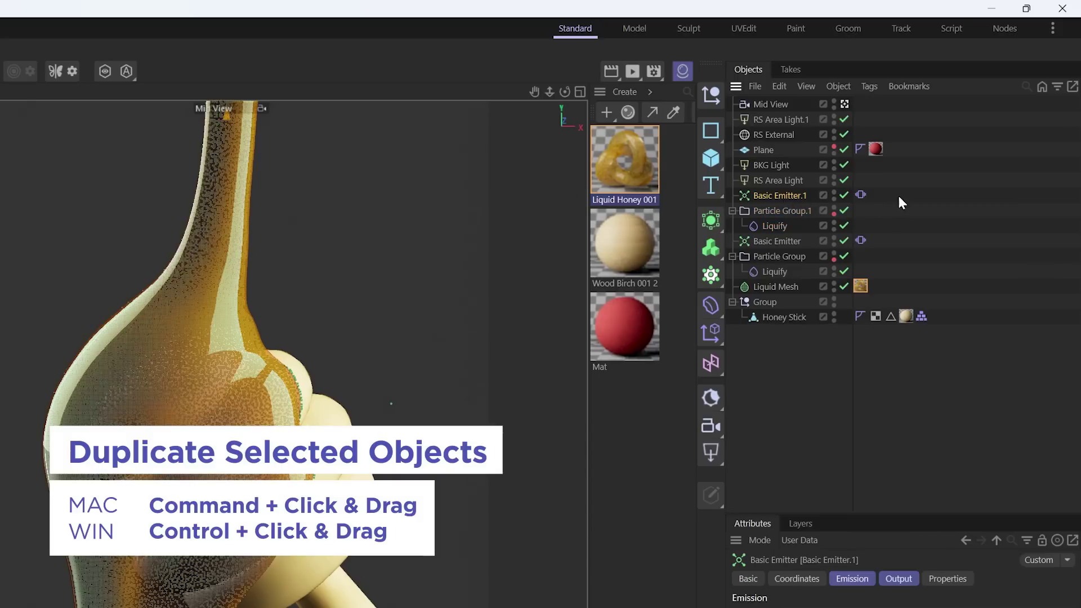
{"action": "key", "text": "BackSpace"}
{"action": "key", "text": "BackSpace"}
{"action": "type", "text": ".Bubble"}
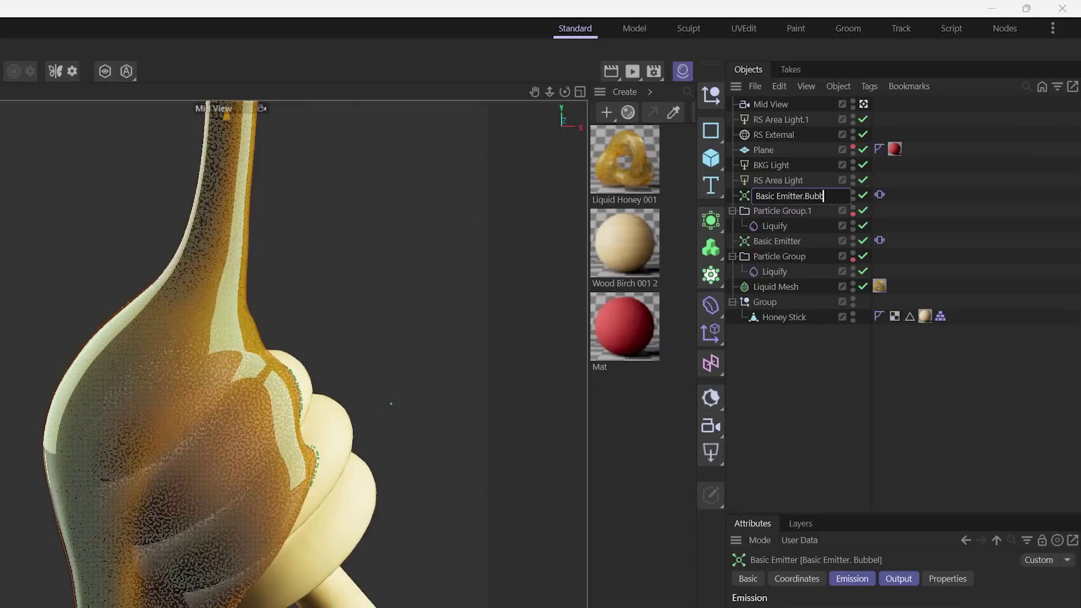
{"action": "key", "text": "Return"}
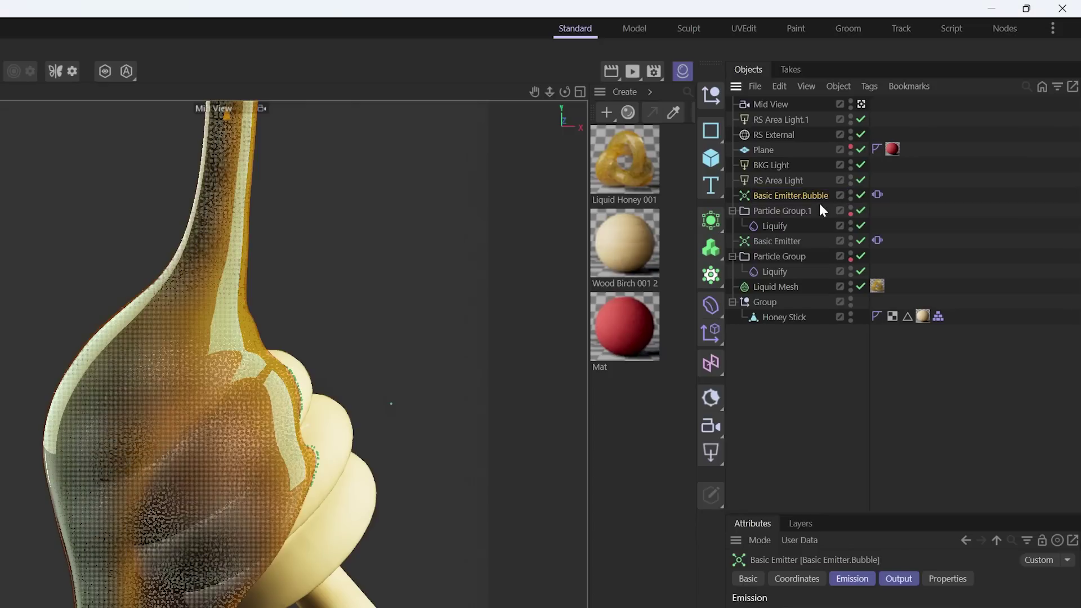
{"action": "double_click", "coordinate": [820, 207]}
{"action": "key", "text": "BackSpace"}
{"action": "key", "text": "BackSpace"}
{"action": "type", "text": ".Bubble"}
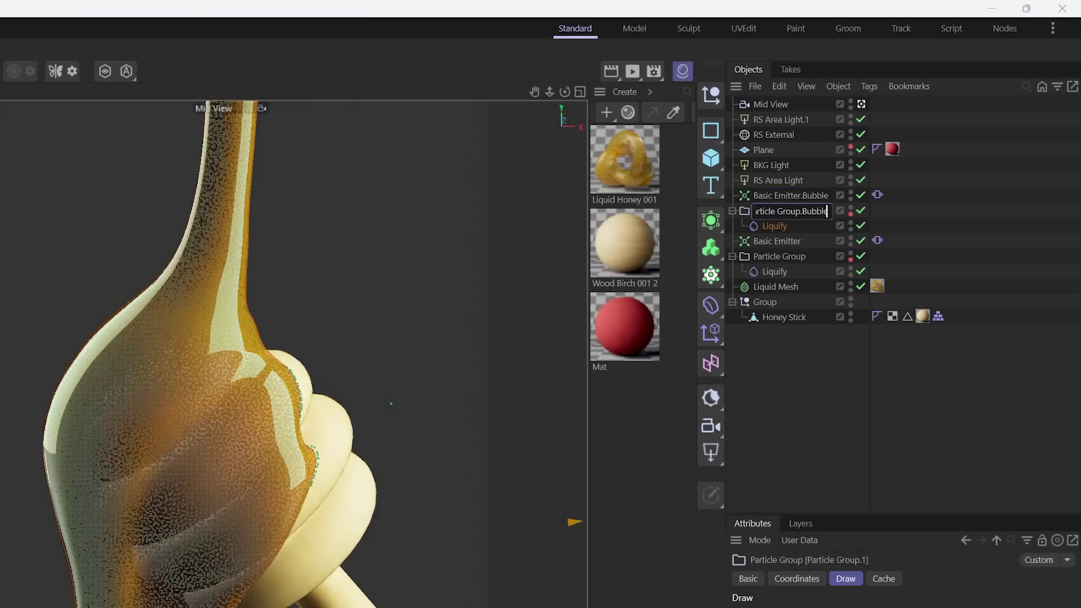
{"action": "key", "text": "Tab"}
{"action": "type", "text": "Bubble"}
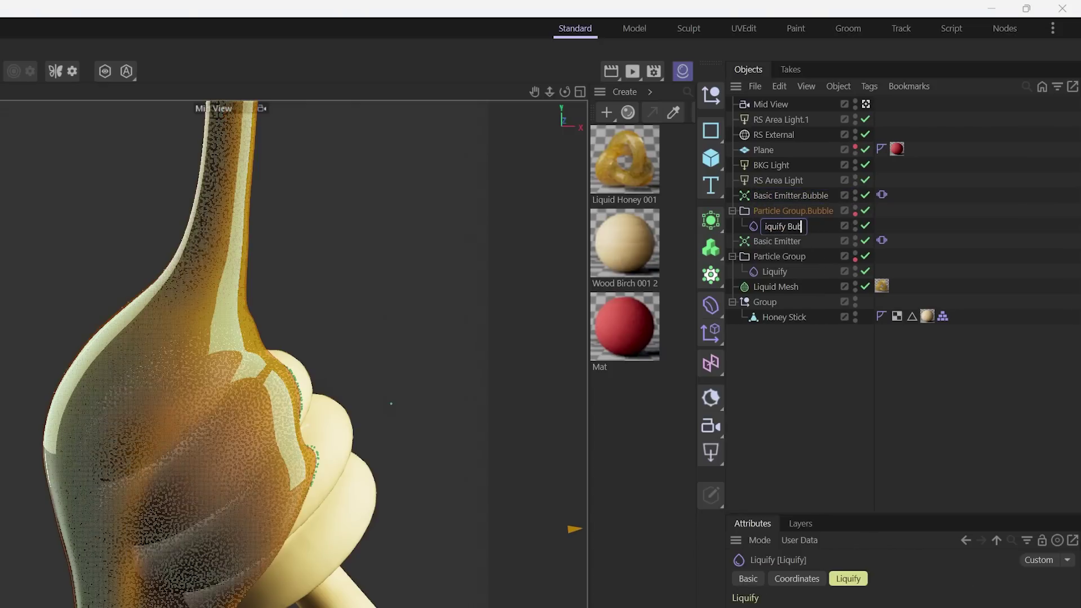
{"action": "key", "text": "Return"}
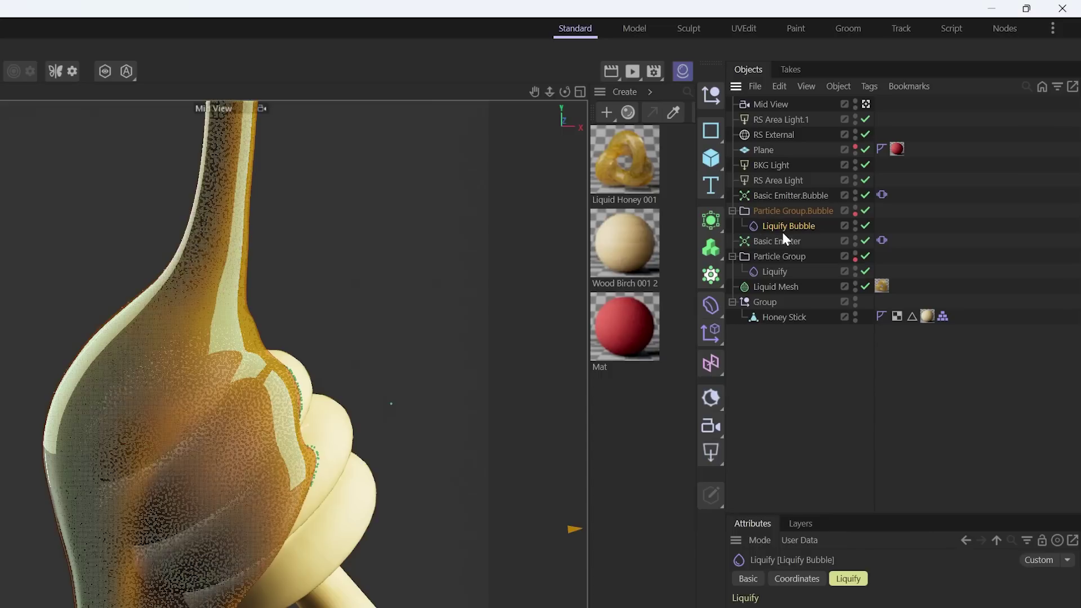
Step: Exclude Particle Group.Bubble from the Liquid Mesh, and make Basic Emitter.Bubble, without its tag, a child of Basic Emitter
{"action": "left_click", "coordinate": [749, 287]}
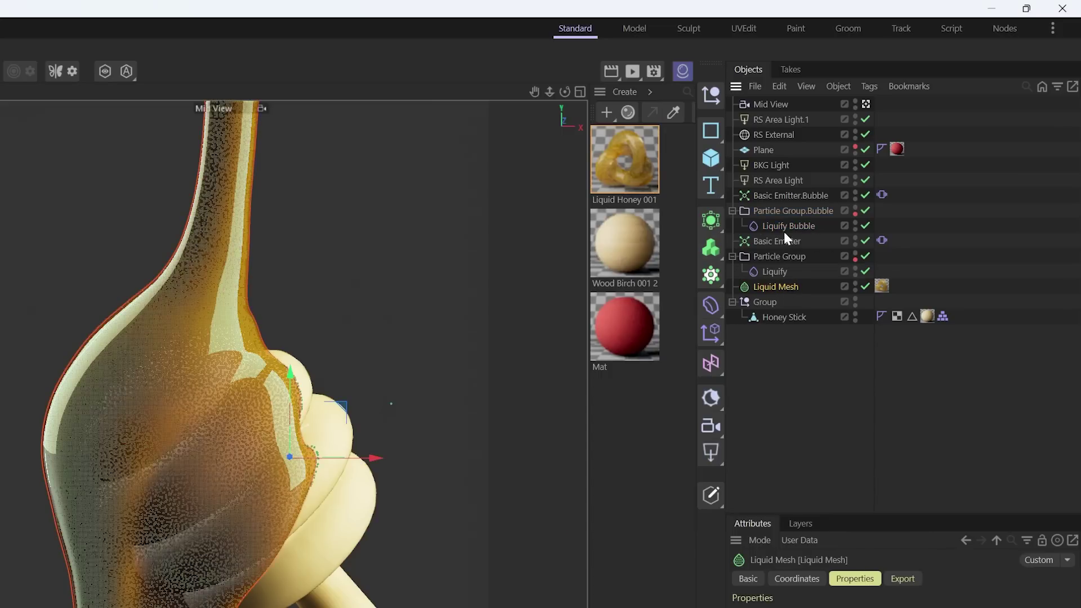
{"action": "left_click_drag", "start_coordinate": [789, 211], "coordinate": [979, 407]}
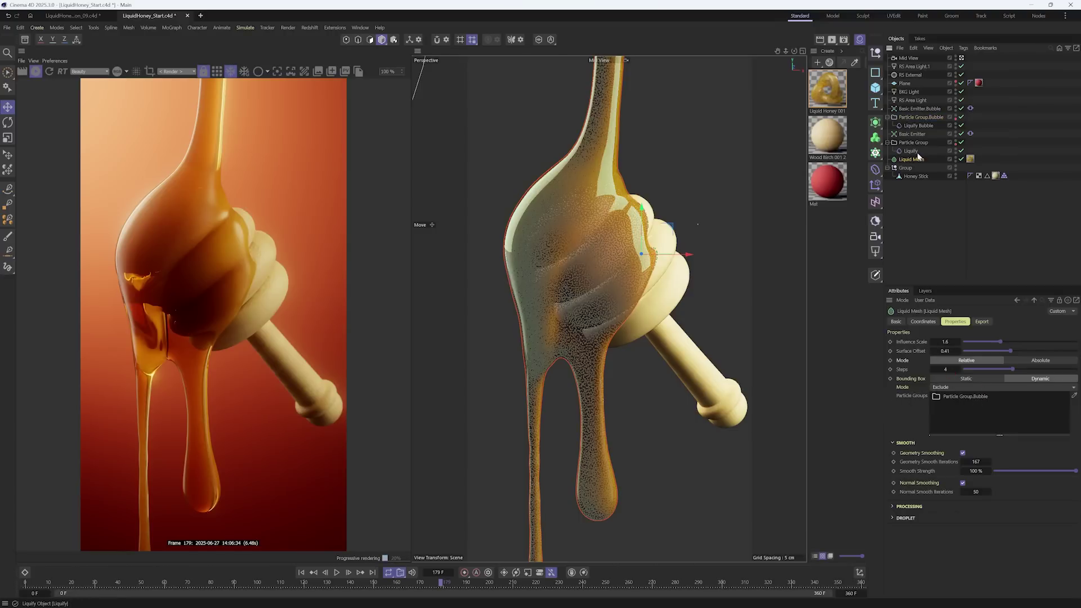
{"action": "left_click", "coordinate": [915, 109]}
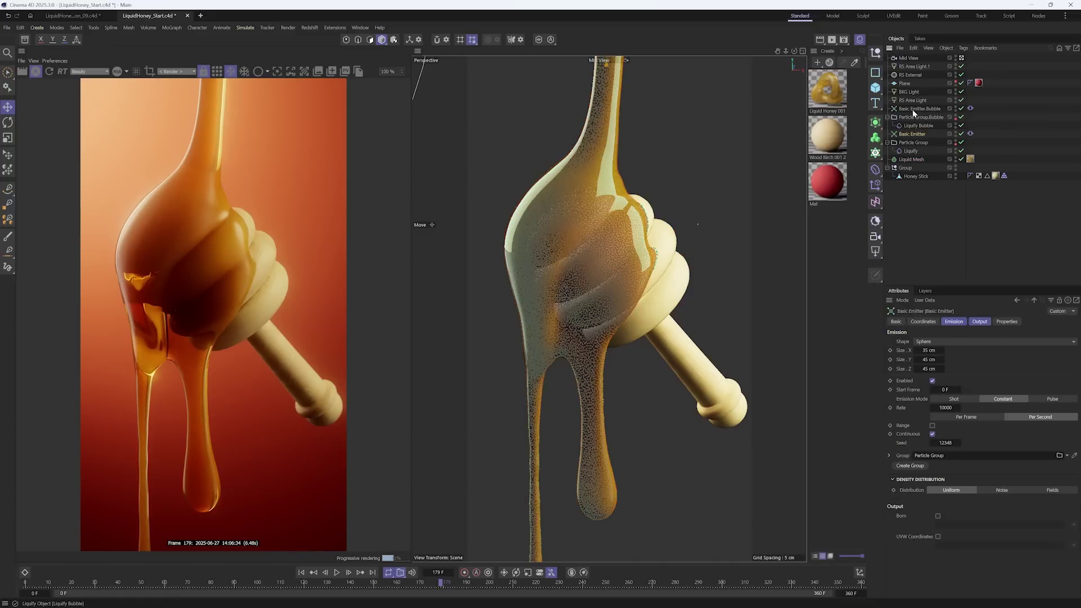
{"action": "left_click_drag", "start_coordinate": [970, 109], "coordinate": [919, 137]}
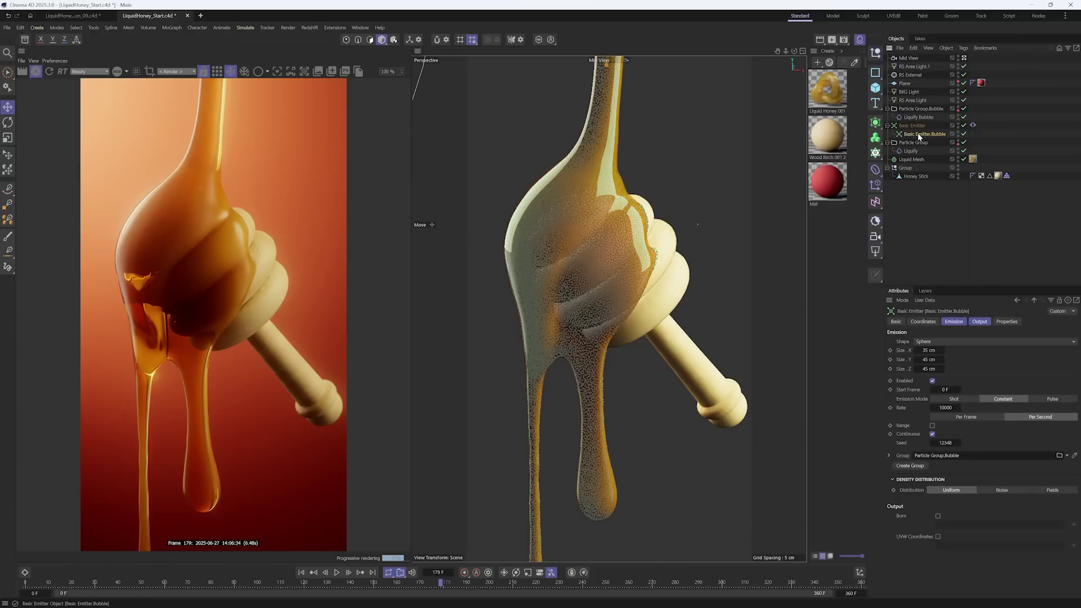
Step: Rewind the simulation to frame 0, scale Basic Emitter.Bubble down to about 24 × 31 × 31 cm, and lower its emission rate
{"action": "scroll", "coordinate": [658, 186], "scroll_direction": "down", "scroll_amount": 5}
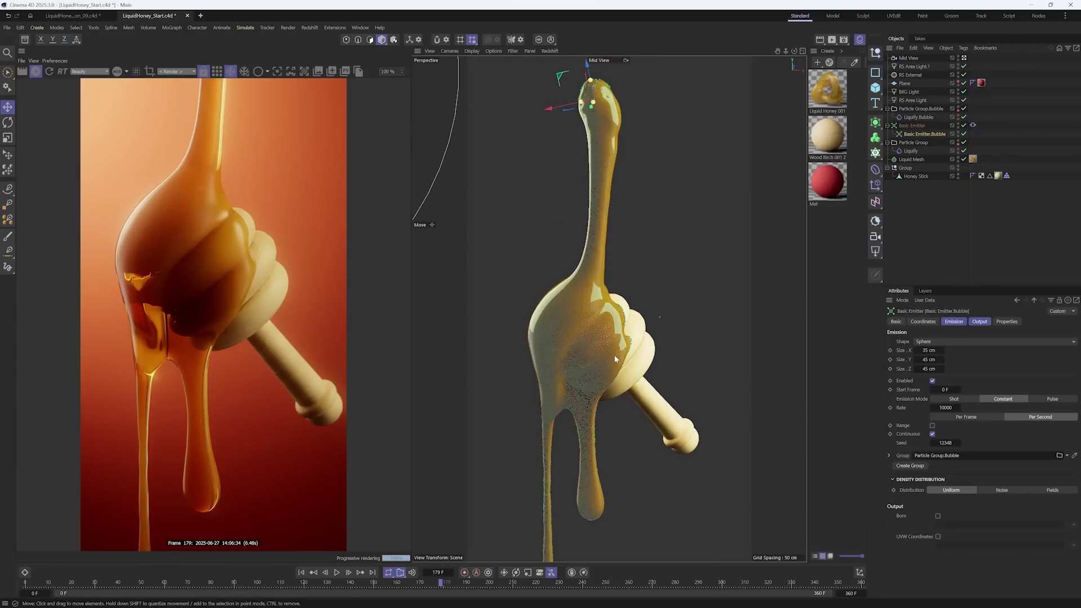
{"action": "middle_click_drag", "start_coordinate": [615, 356], "coordinate": [606, 419], "text": "alt"}
{"action": "right_click_drag", "start_coordinate": [596, 249], "coordinate": [635, 241], "text": "alt"}
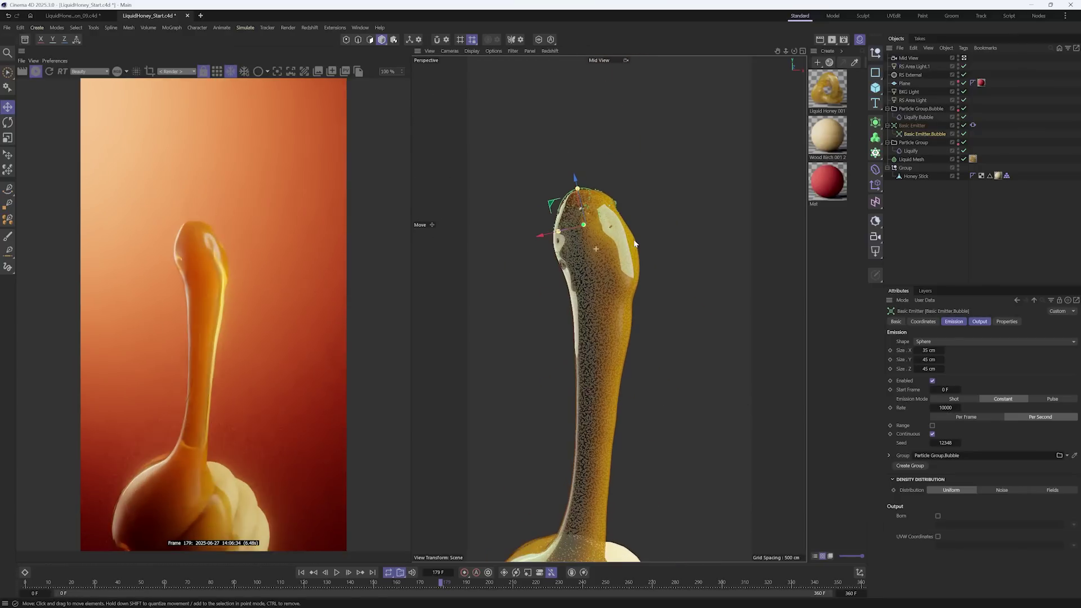
{"action": "left_click", "coordinate": [301, 572]}
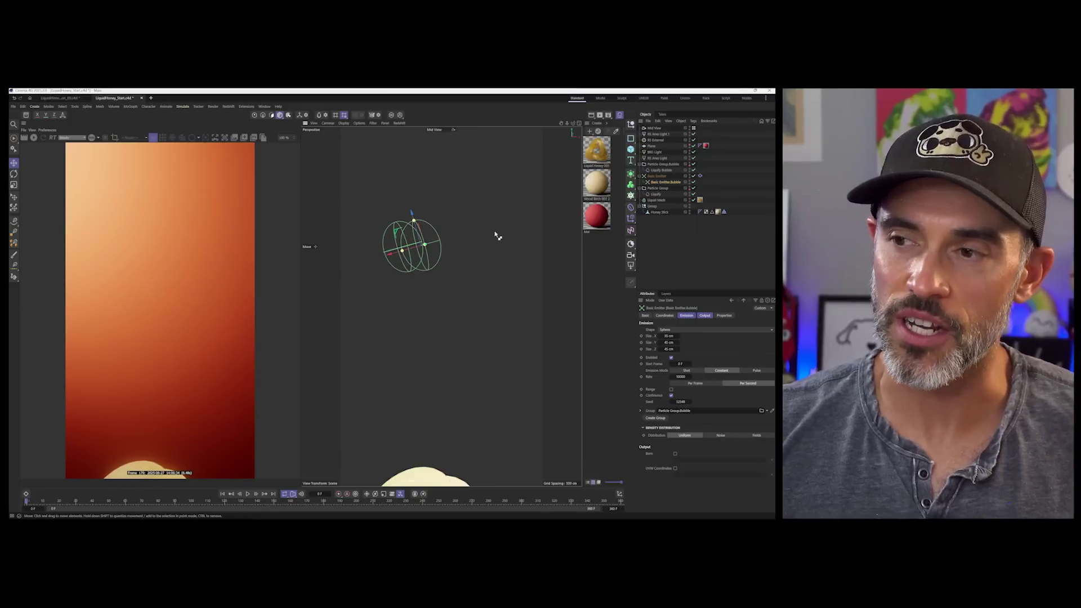
{"action": "key", "text": "ctrl+z"}
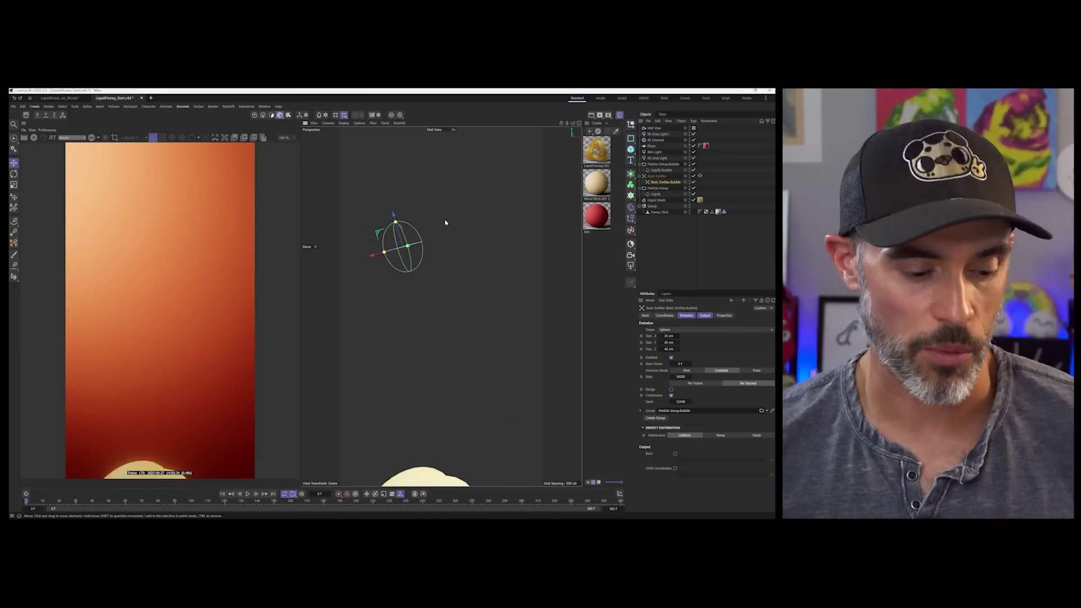
{"action": "key", "text": "t"}
{"action": "left_click_drag", "start_coordinate": [459, 208], "coordinate": [406, 247]}
{"action": "left_click_drag", "start_coordinate": [561, 224], "coordinate": [562, 224]}
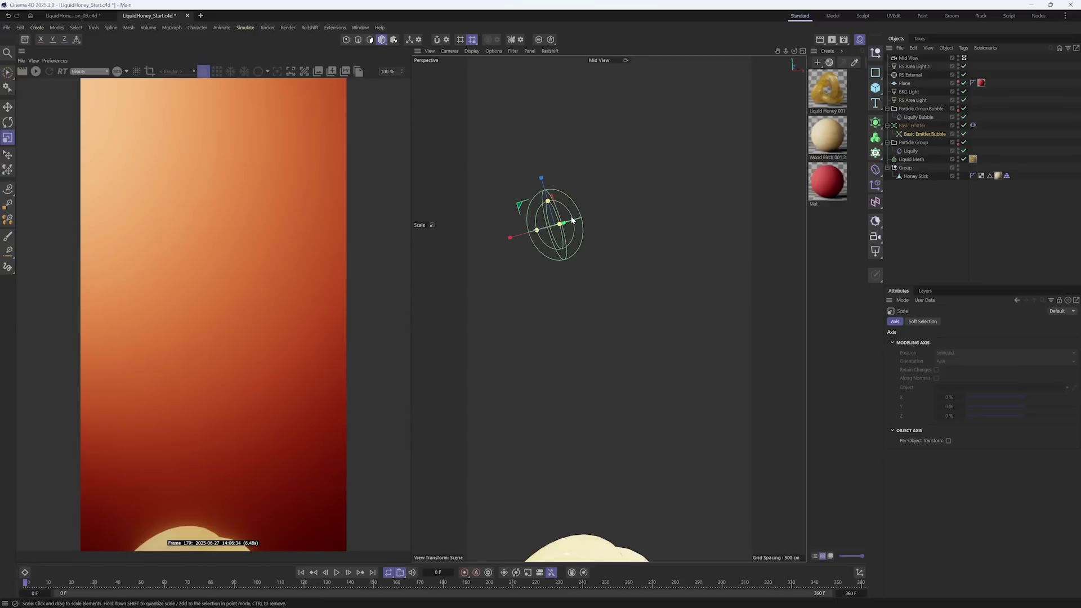
{"action": "left_click", "coordinate": [922, 134]}
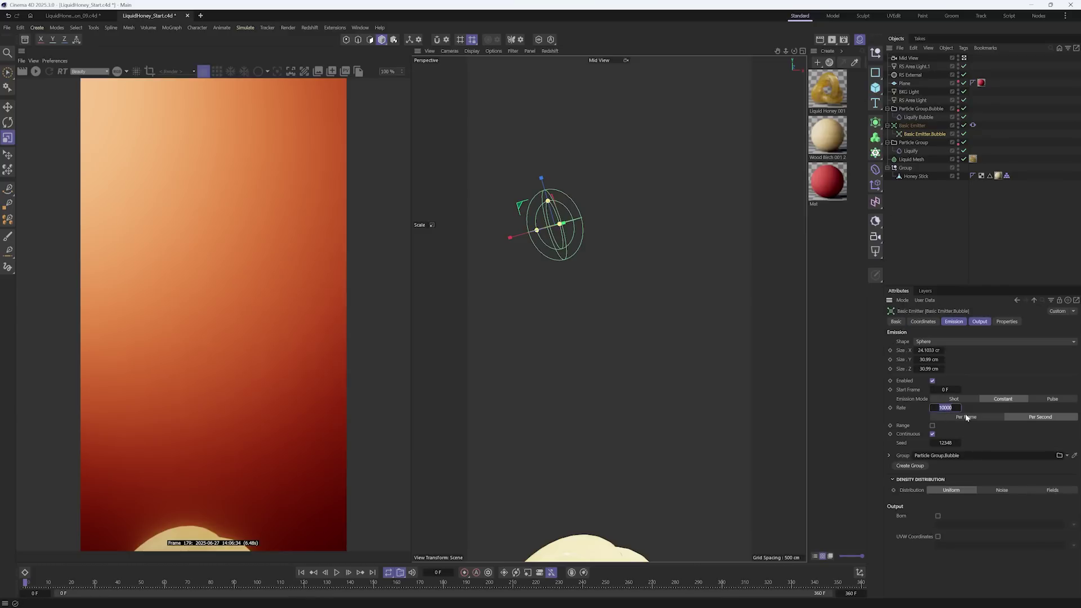
{"action": "left_click", "coordinate": [1018, 255]}
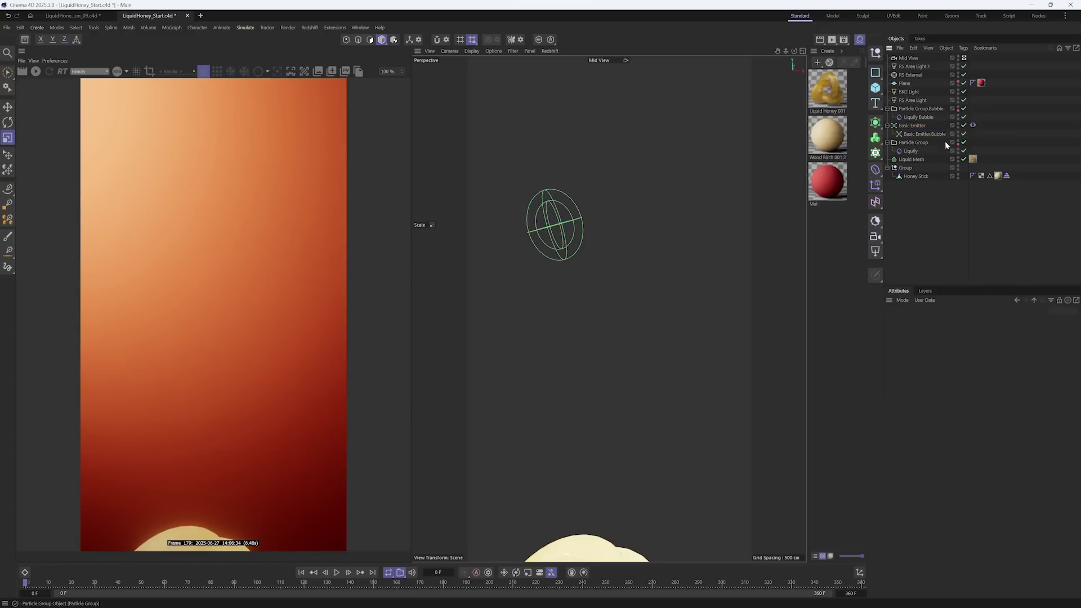
Step: Play the simulation to frame 57 with the Liquid Mesh disabled and Particle Group.Bubble selected to inspect the bubble particles within the honey
{"action": "left_click", "coordinate": [337, 573]}
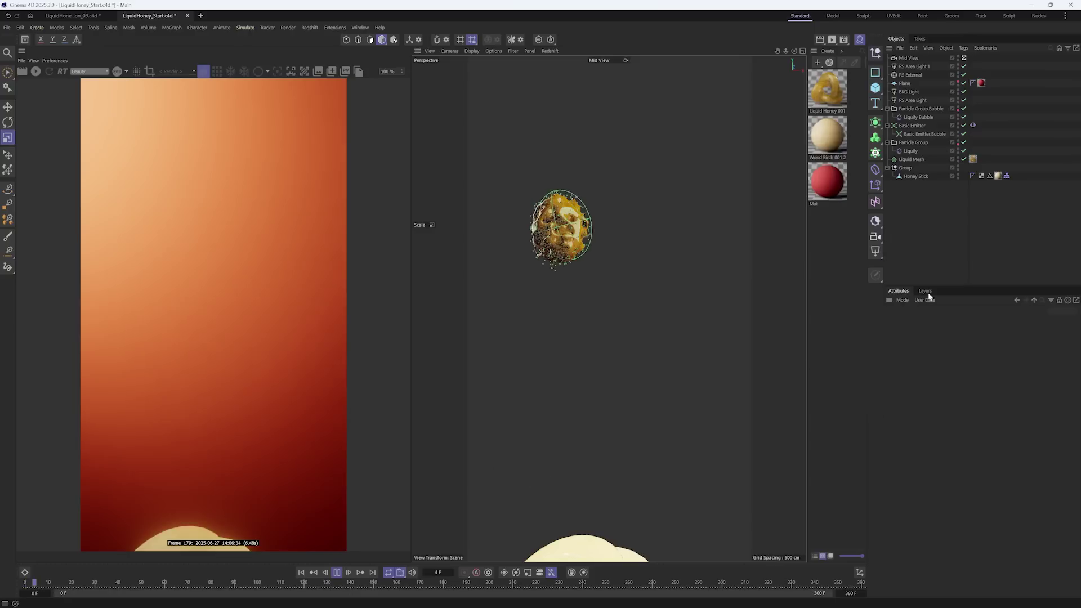
{"action": "left_click", "coordinate": [964, 160]}
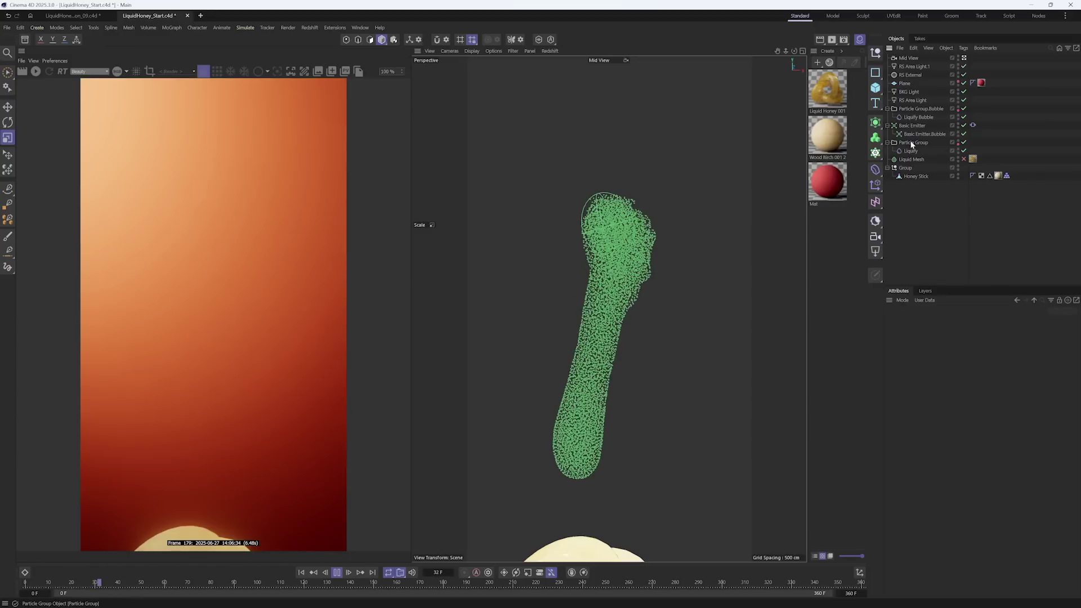
{"action": "left_click", "coordinate": [918, 110]}
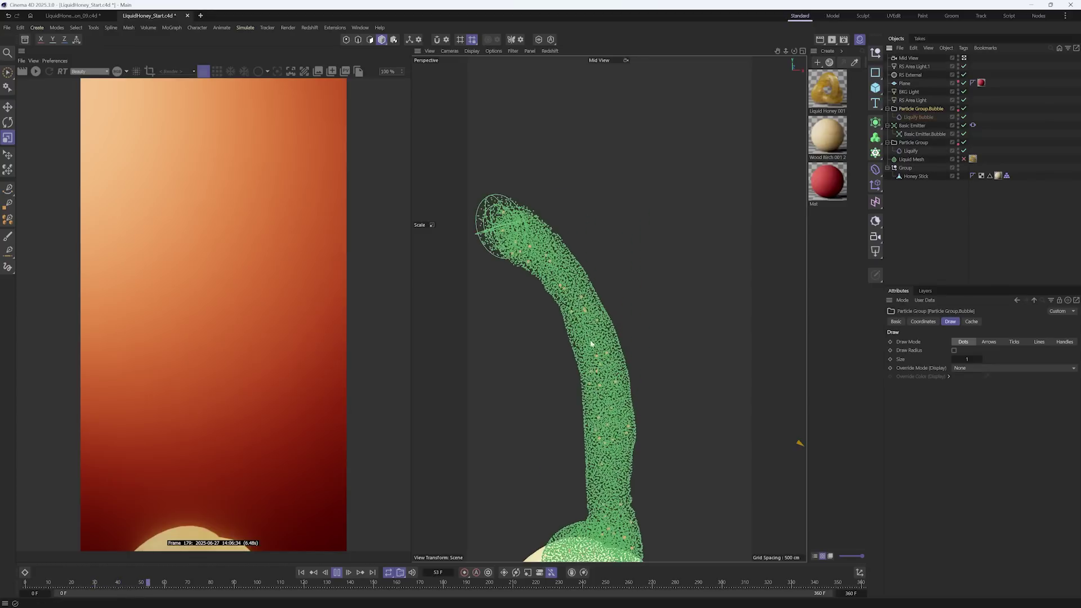
{"action": "key", "text": "F8"}
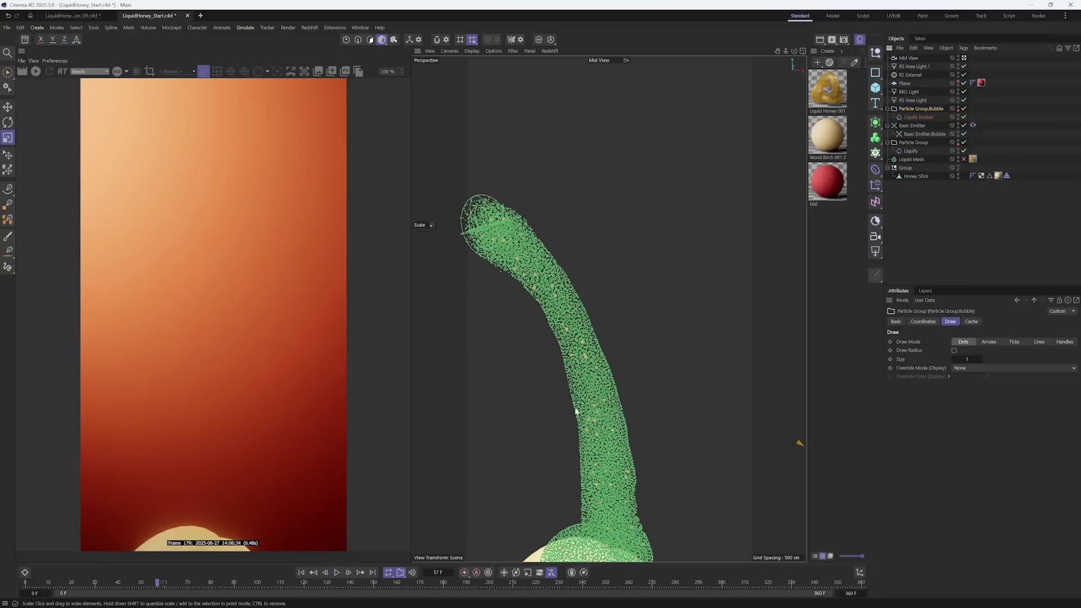
{"action": "middle_click_drag", "start_coordinate": [576, 412], "coordinate": [594, 307], "text": "alt"}
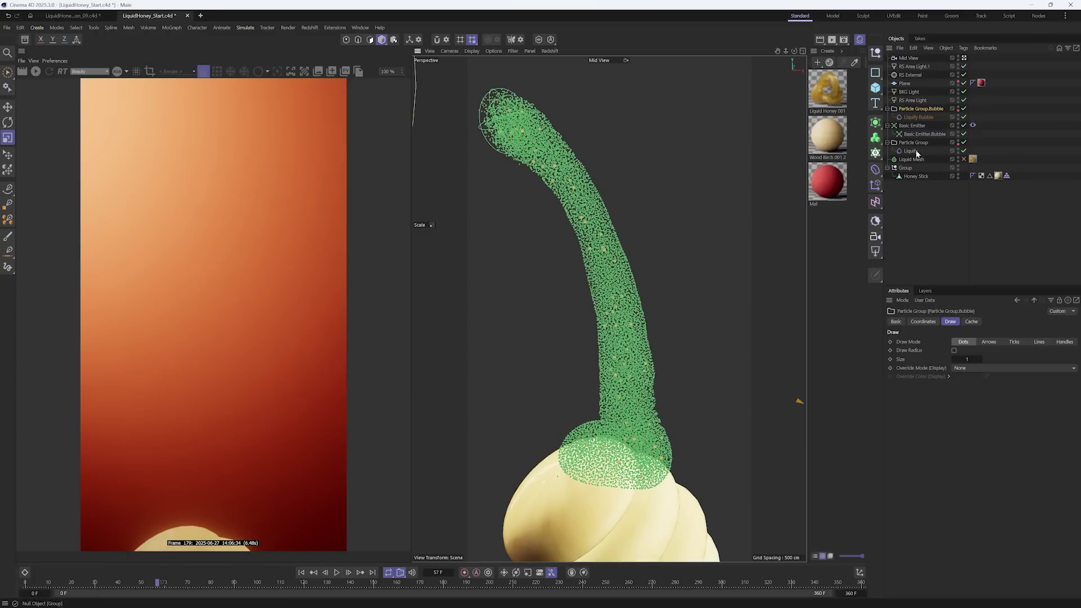
Step: Add a Cloner and place a new Sphere inside it as its child
{"action": "left_click", "coordinate": [876, 138]}
{"action": "left_click", "coordinate": [907, 163]}
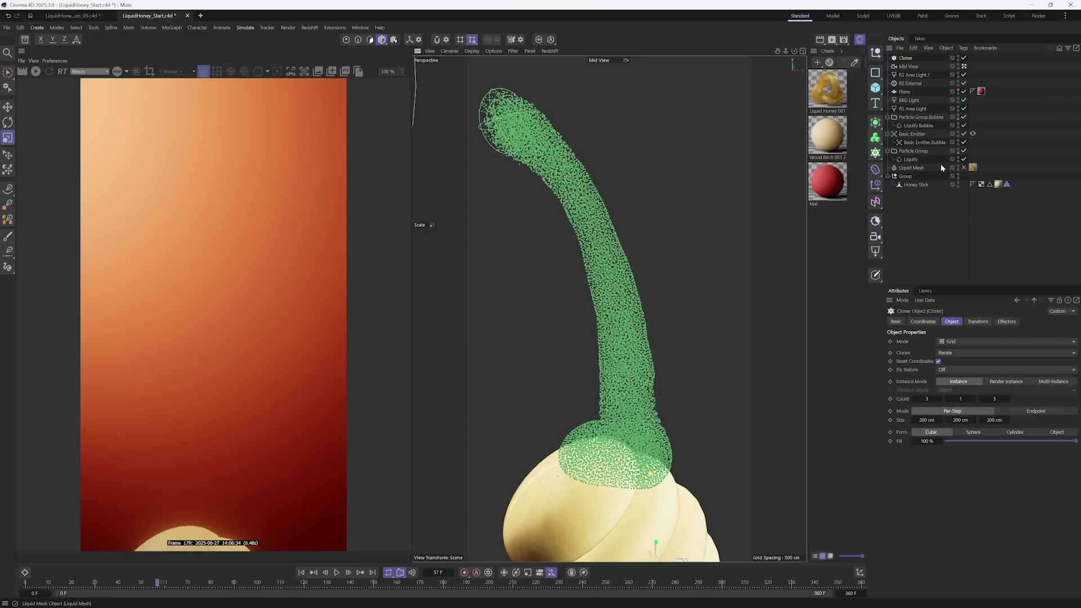
{"action": "left_click", "coordinate": [877, 89]}
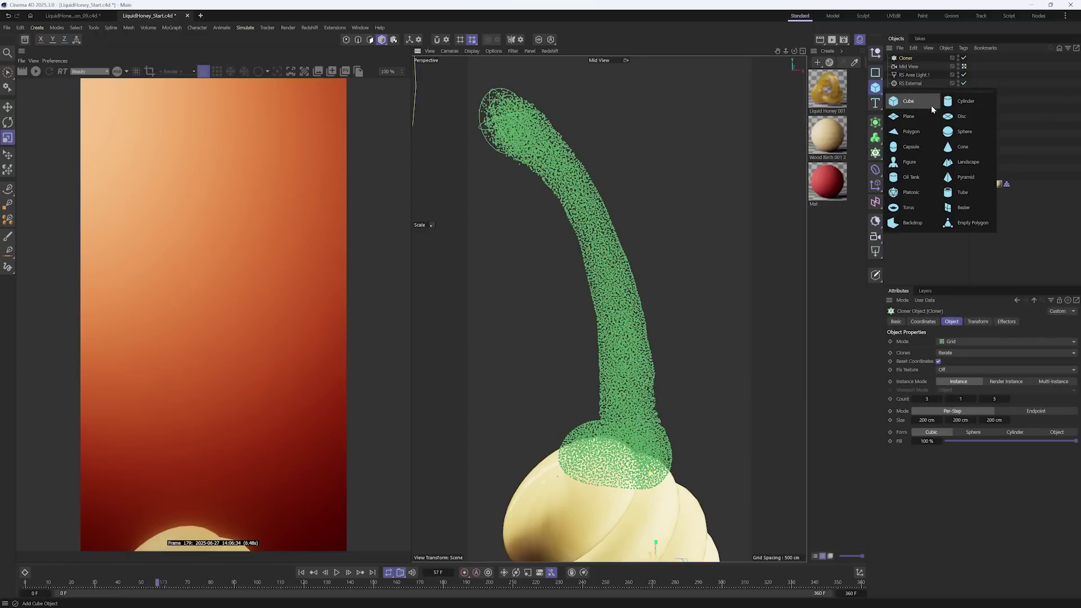
{"action": "left_click", "coordinate": [967, 133]}
{"action": "left_click_drag", "start_coordinate": [906, 59], "coordinate": [911, 68]}
Step: Set the Cloner to Object mode and link Particle Group.Bubble as the object it distributes clones on
{"action": "left_click", "coordinate": [906, 58]}
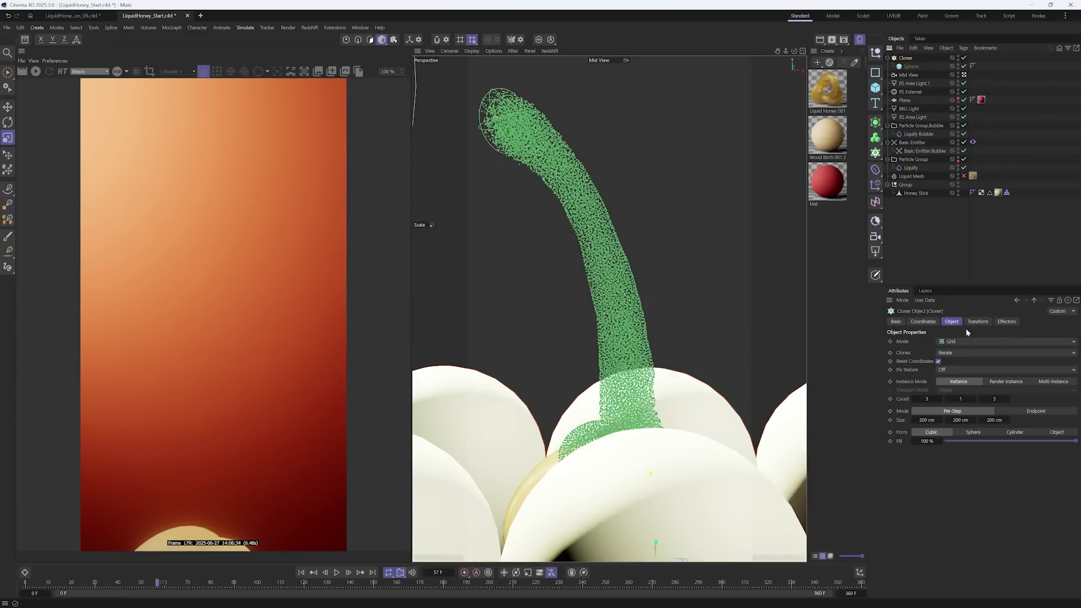
{"action": "left_click", "coordinate": [957, 342]}
{"action": "left_click", "coordinate": [964, 353]}
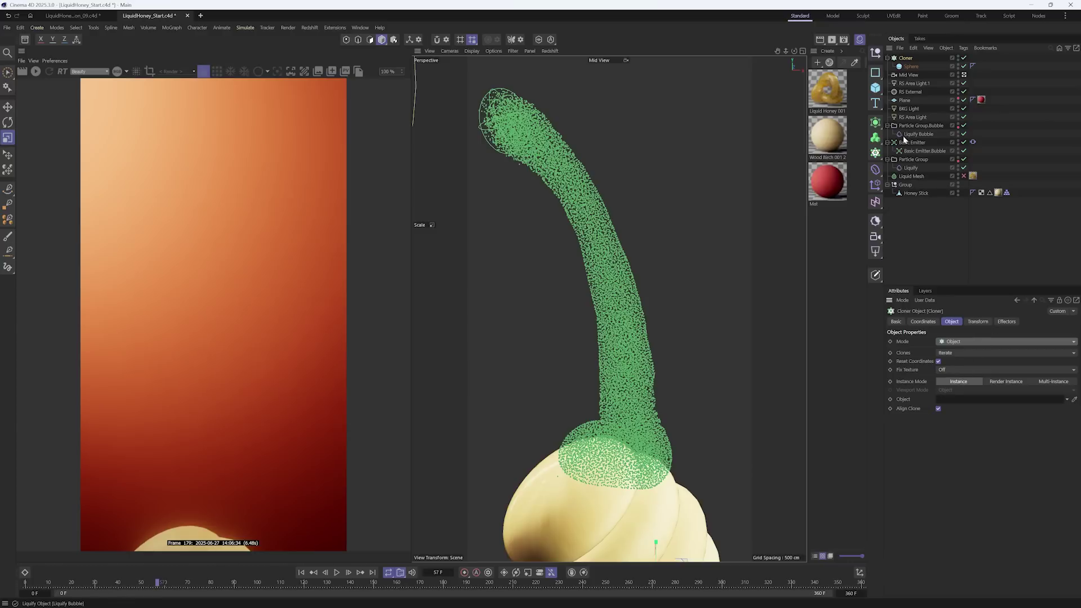
{"action": "left_click_drag", "start_coordinate": [922, 127], "coordinate": [961, 401]}
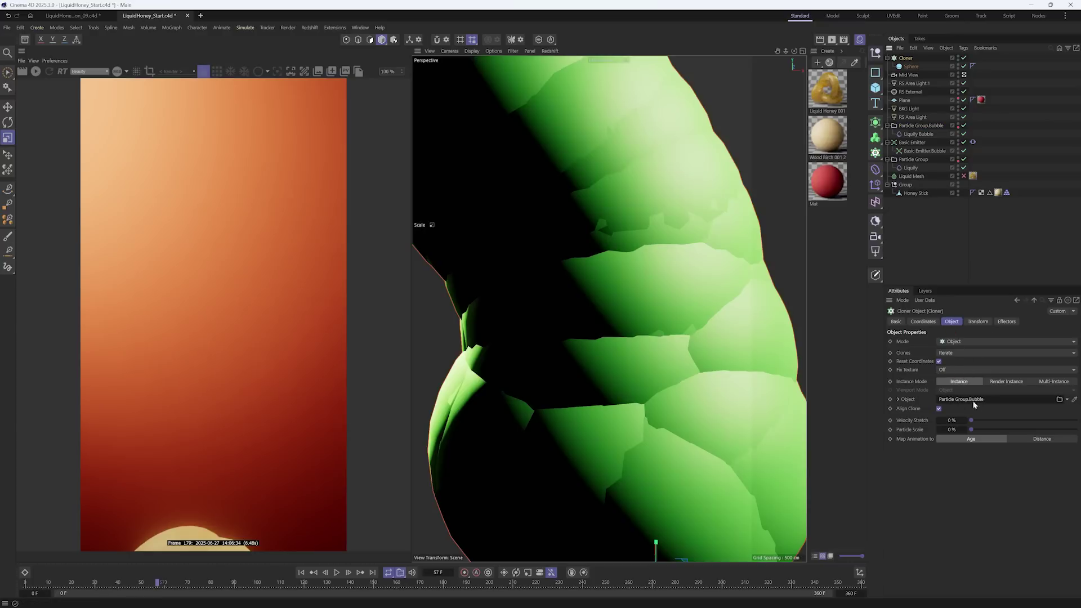
{"action": "left_click_drag", "start_coordinate": [925, 151], "coordinate": [983, 401]}
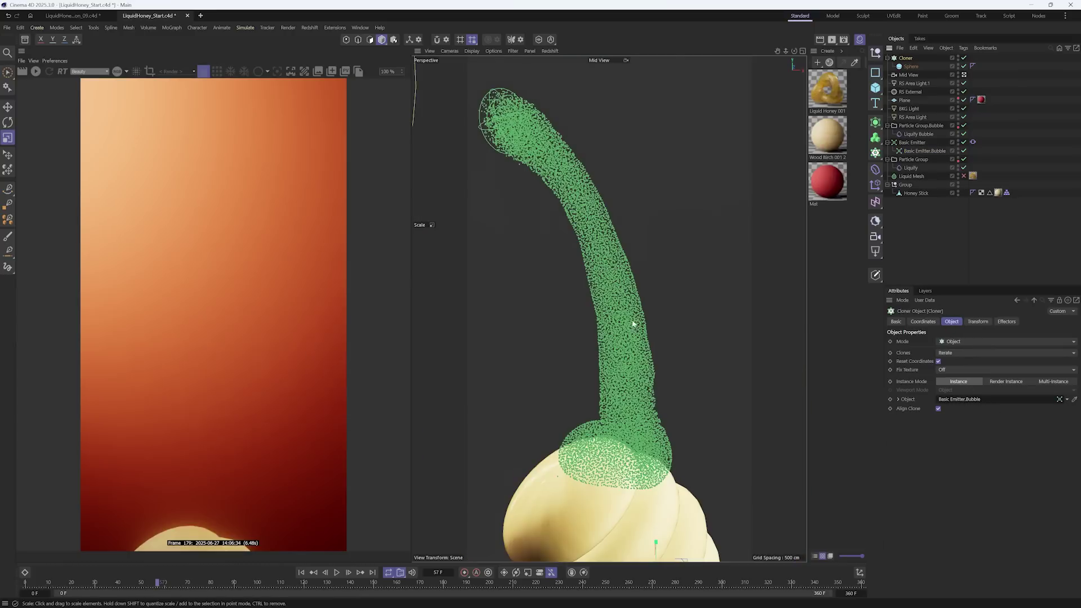
{"action": "mouse_move", "coordinate": [924, 126]}
{"action": "left_mouse_down"}
{"action": "mouse_move", "coordinate": [1005, 285]}
{"action": "mouse_move", "coordinate": [977, 404]}
{"action": "mouse_move", "coordinate": [994, 405]}
{"action": "left_mouse_up"}
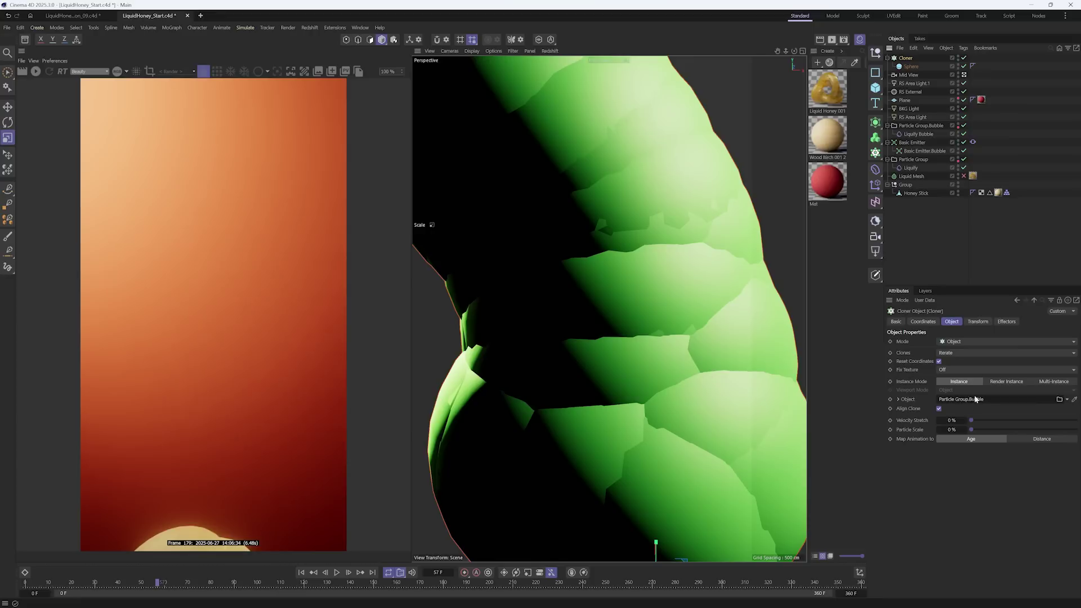
Step: Reduce the Sphere's radius to small bubble size and rename the Cloner to Bubble Cloner
{"action": "left_click", "coordinate": [912, 67]}
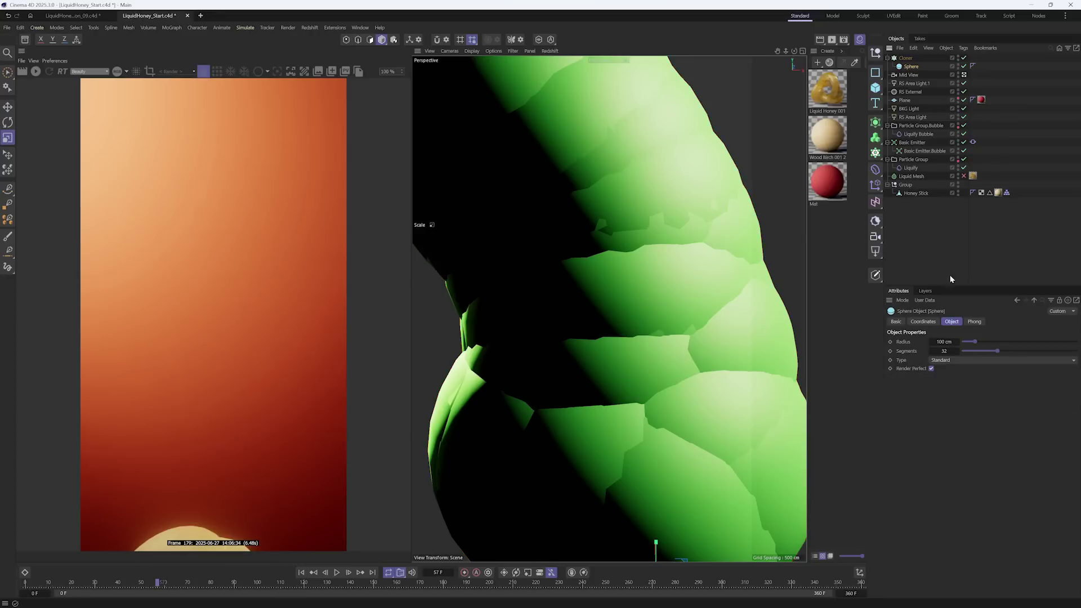
{"action": "left_click_drag", "start_coordinate": [951, 342], "coordinate": [898, 345]}
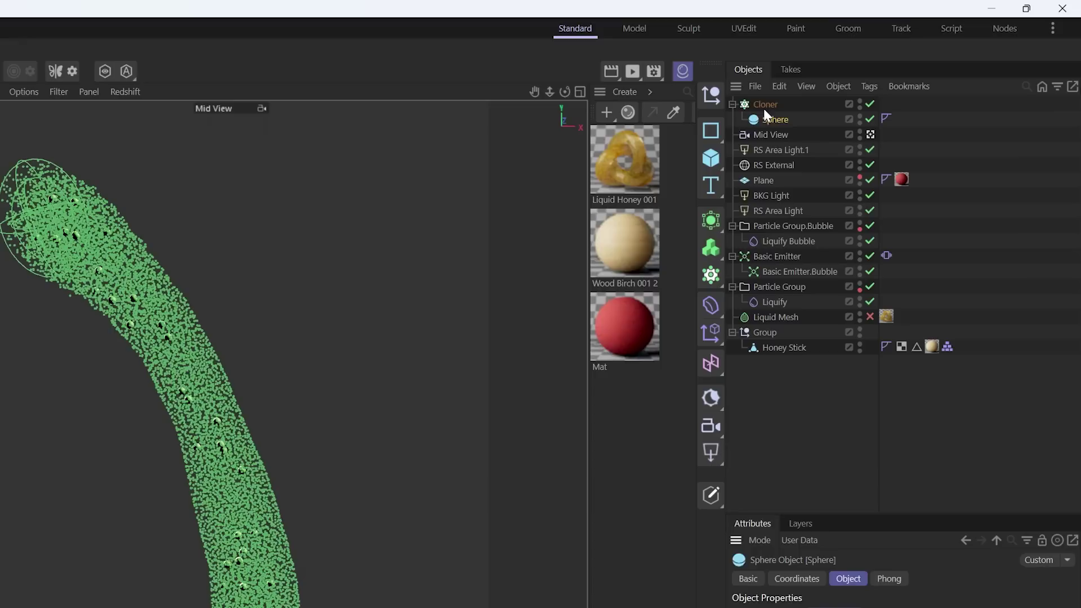
{"action": "left_click", "coordinate": [909, 59]}
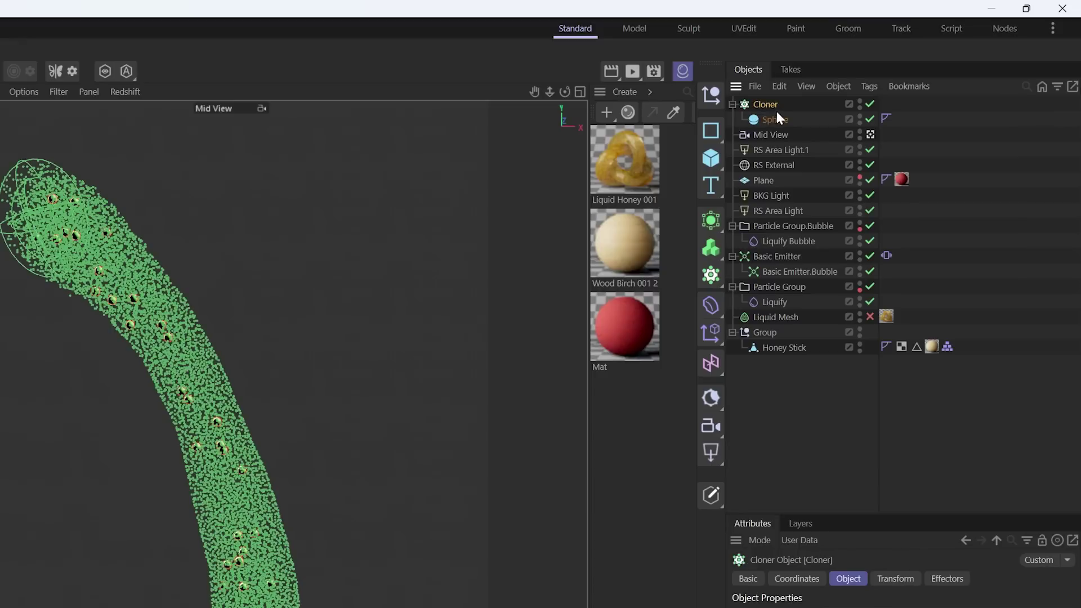
{"action": "double_click", "coordinate": [772, 106]}
{"action": "type", "text": "Bubbe"}
{"action": "key", "text": "Return"}
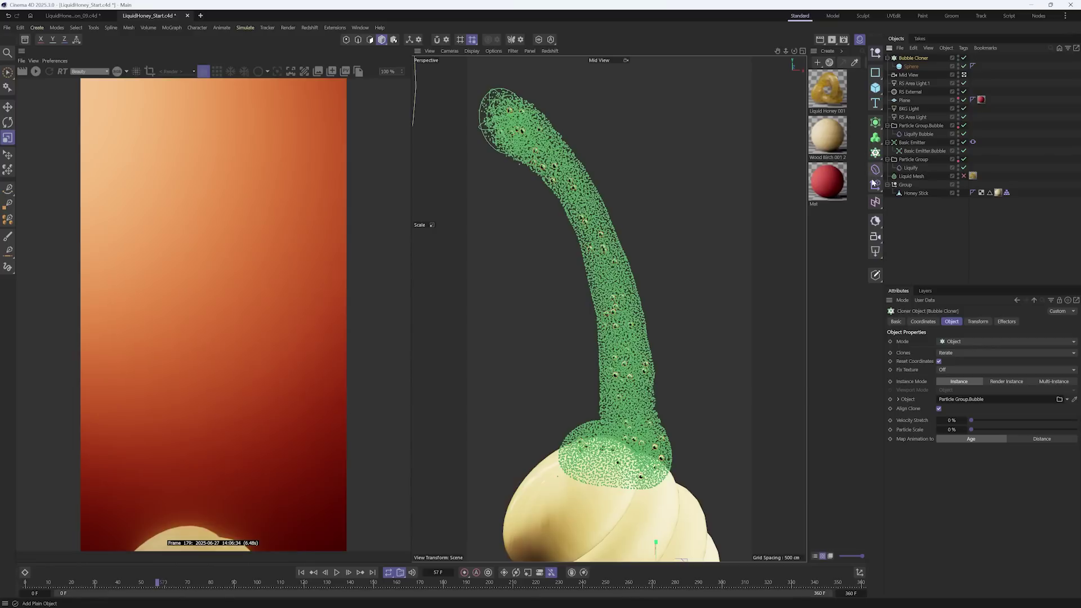
Step: Add a Random effector to the Bubble Cloner with Position disabled and a uniform Scale variation of 0.67
{"action": "left_click", "coordinate": [876, 186]}
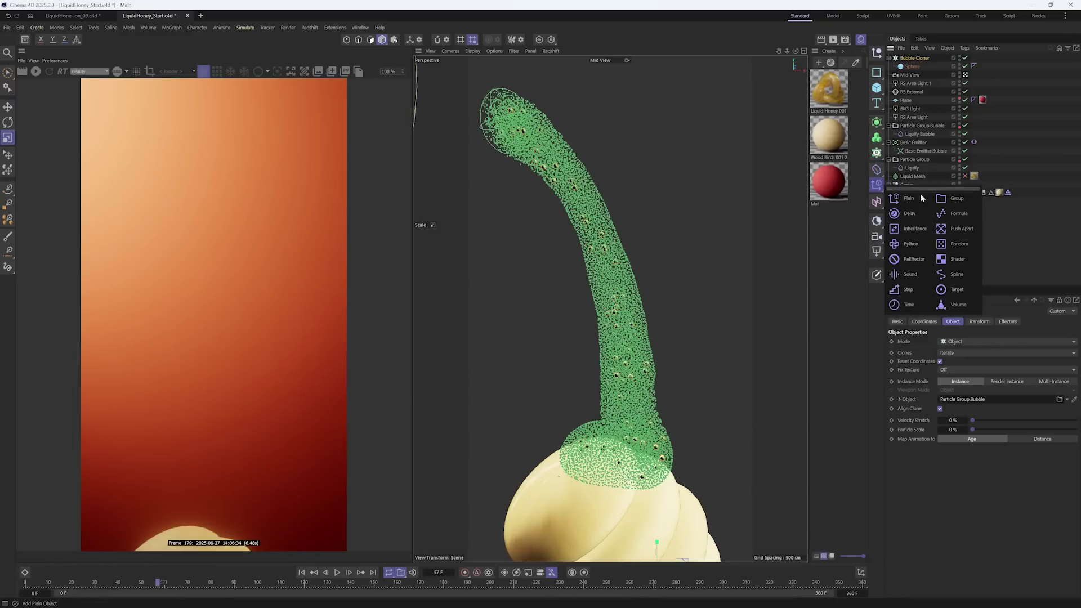
{"action": "left_click", "coordinate": [959, 244]}
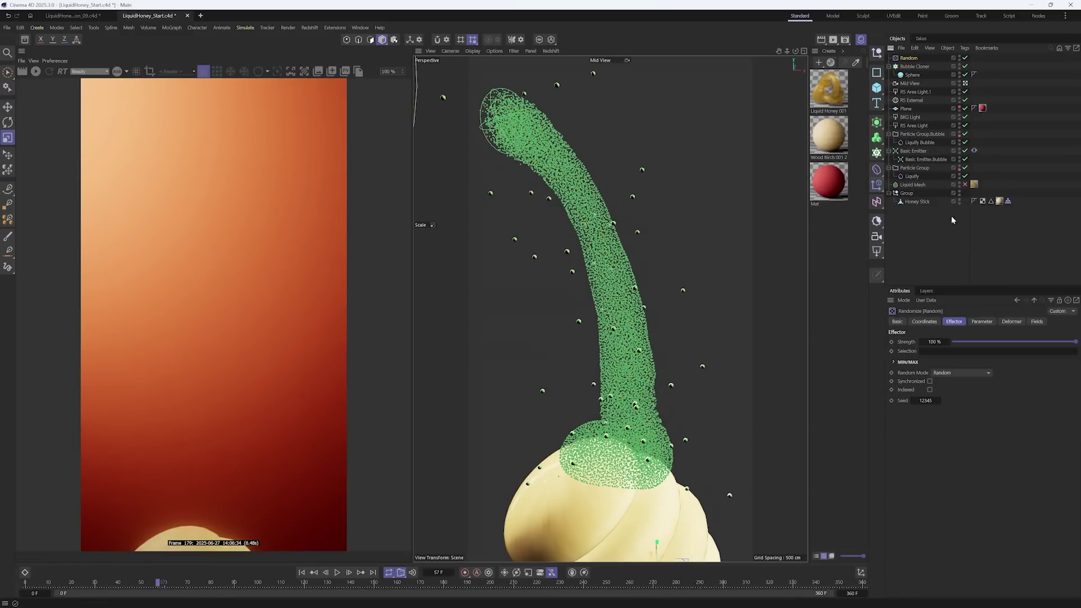
{"action": "left_click", "coordinate": [976, 324]}
{"action": "left_click", "coordinate": [940, 371]}
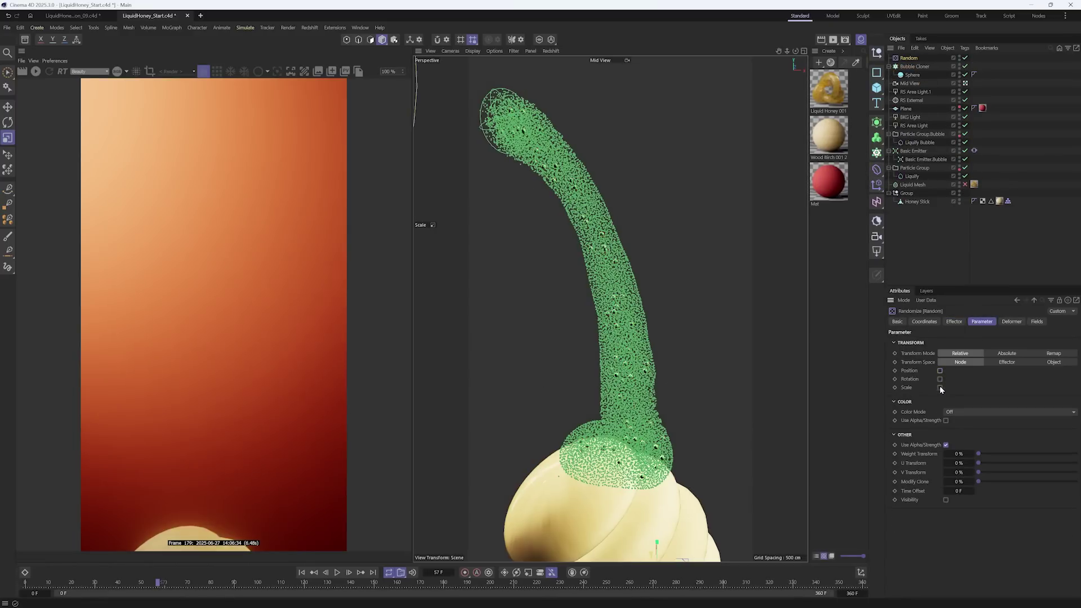
{"action": "left_click", "coordinate": [940, 388]}
{"action": "left_click", "coordinate": [940, 398]}
{"action": "left_click_drag", "start_coordinate": [966, 413], "coordinate": [992, 416]}
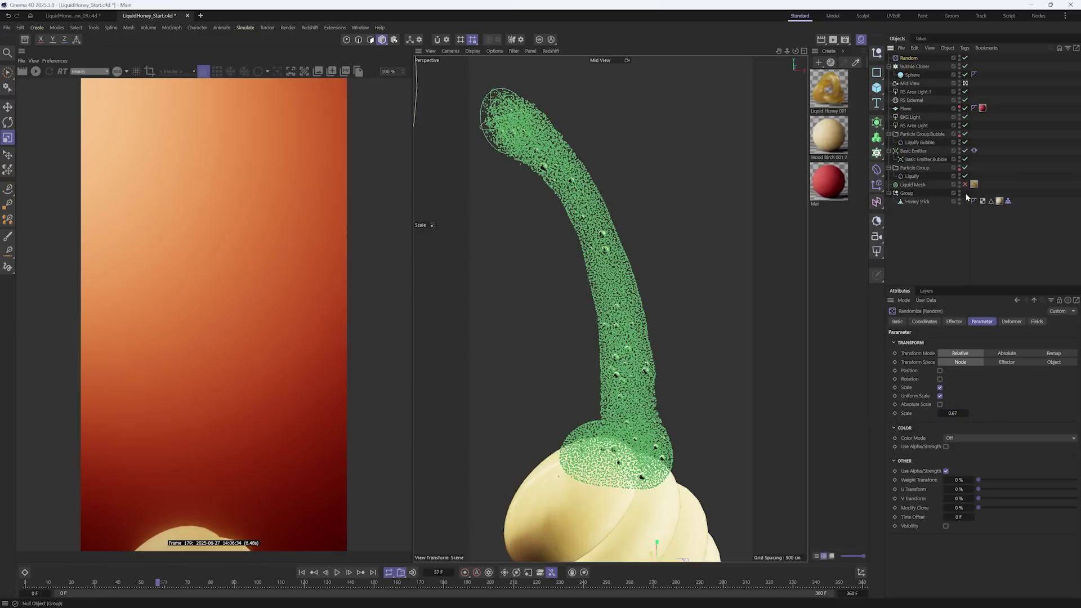
Step: Re-enable the Liquid Mesh and start the Redshift render preview
{"action": "left_click", "coordinate": [966, 185]}
{"action": "left_click", "coordinate": [36, 71]}
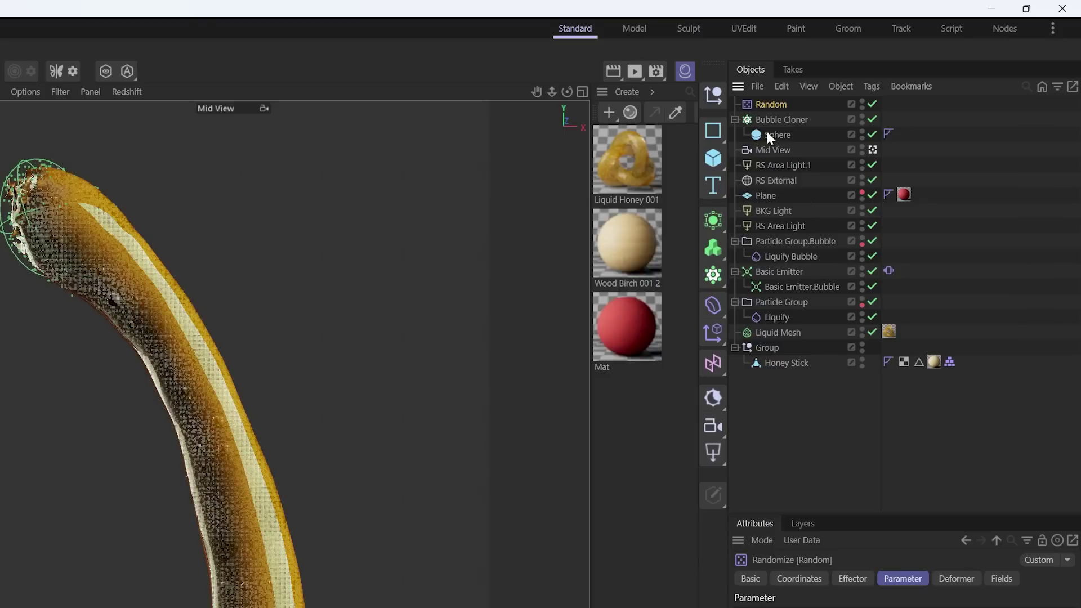
Step: Duplicate the Liquid Honey 001 material, rename the copy Bubble, and assign it to the Bubble Cloner
{"action": "left_click", "coordinate": [770, 135]}
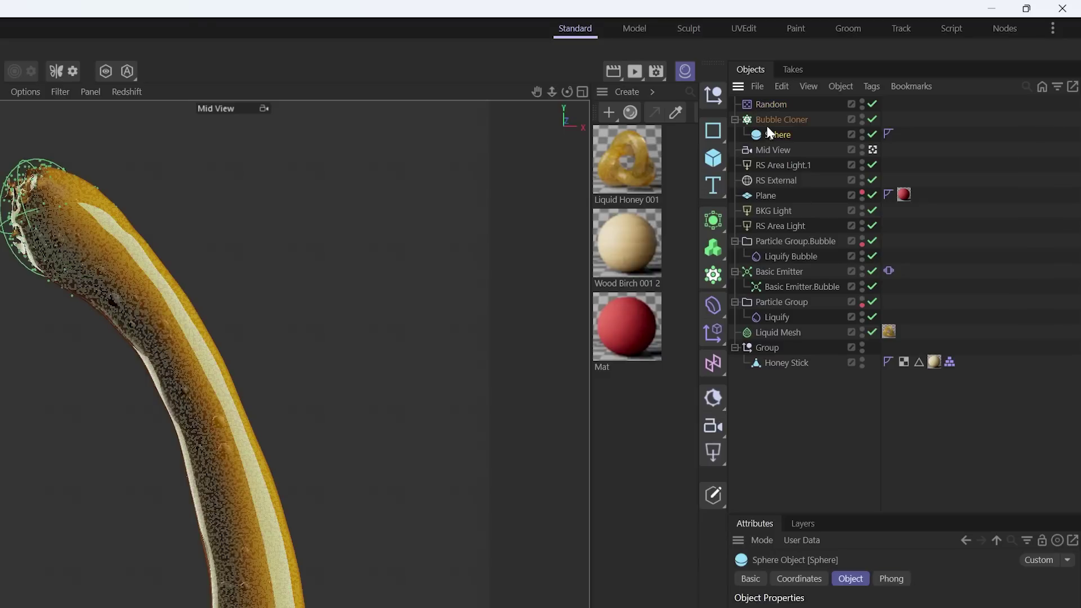
{"action": "left_click", "coordinate": [783, 119]}
{"action": "left_click", "coordinate": [635, 163]}
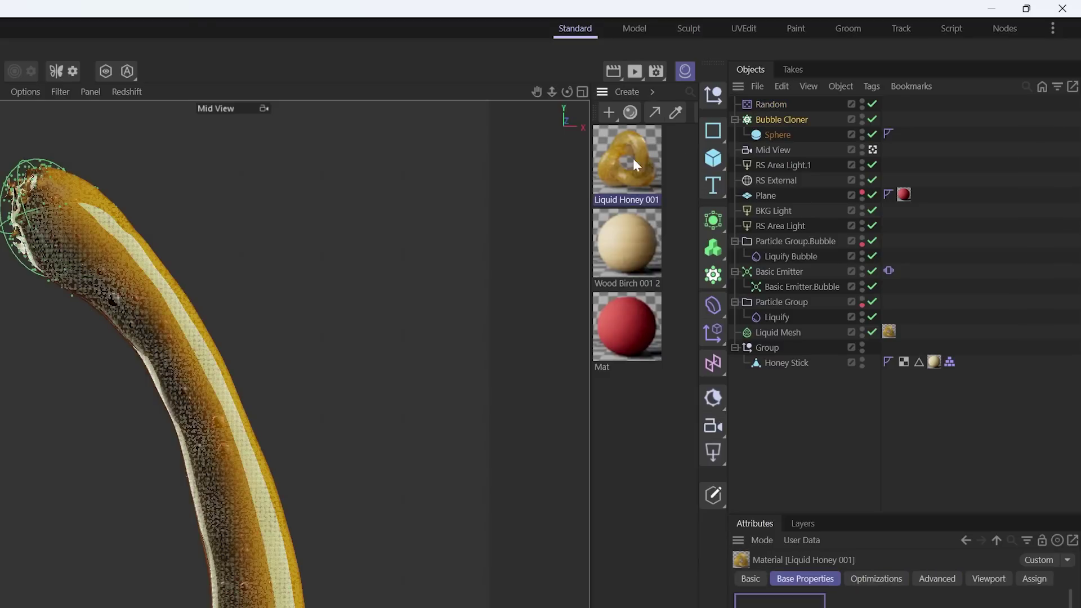
{"action": "left_click_drag", "start_coordinate": [627, 158], "coordinate": [629, 514], "text": "ctrl"}
{"action": "double_click", "coordinate": [620, 454]}
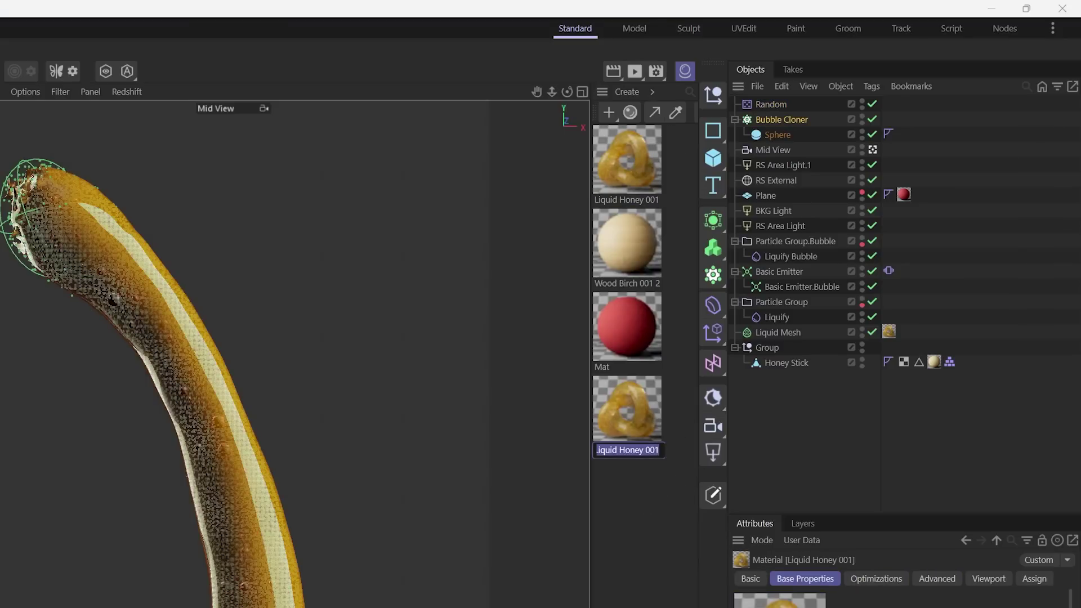
{"action": "type", "text": "Bub"}
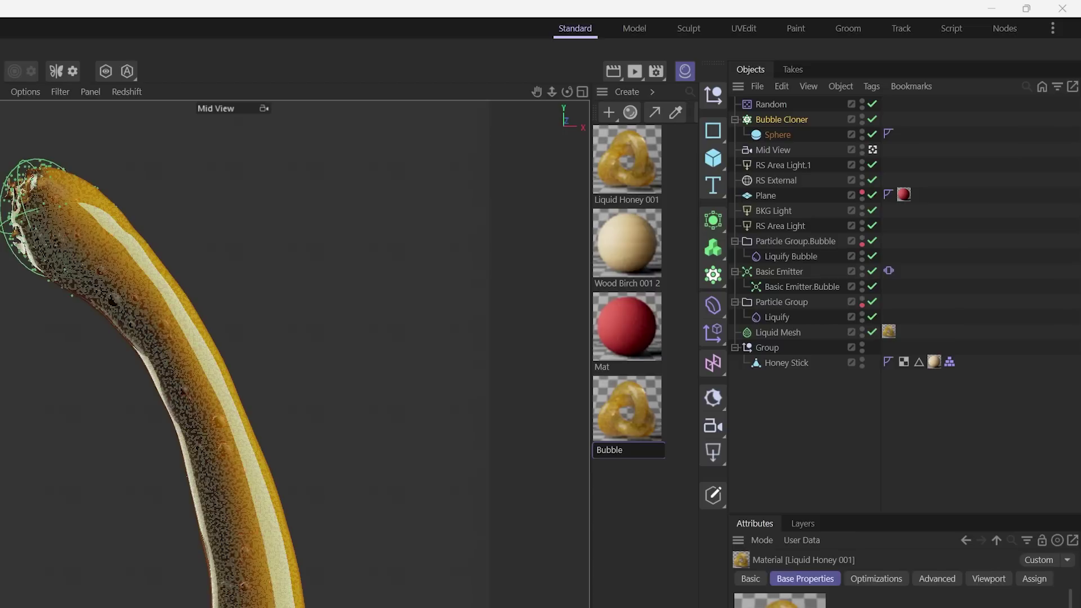
{"action": "type", "text": "ble"}
{"action": "key", "text": "Return"}
{"action": "left_click_drag", "start_coordinate": [629, 411], "coordinate": [787, 121]}
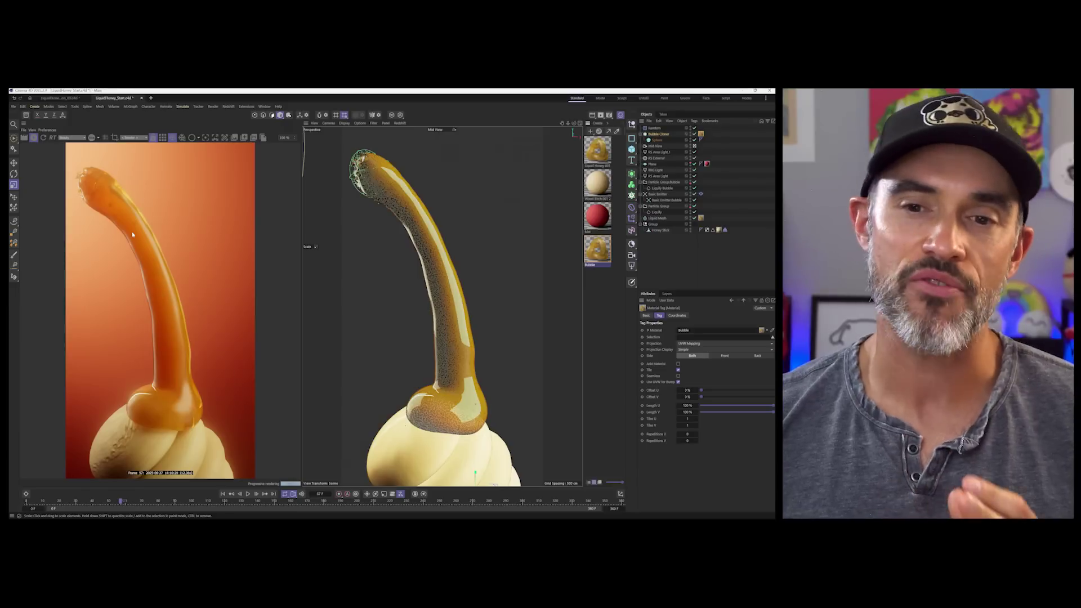
Step: Open the Bubble material in the Node Editor and set its Standard Material reflection IOR to 1
{"action": "double_click", "coordinate": [591, 267]}
{"action": "left_click_drag", "start_coordinate": [563, 250], "coordinate": [469, 209]}
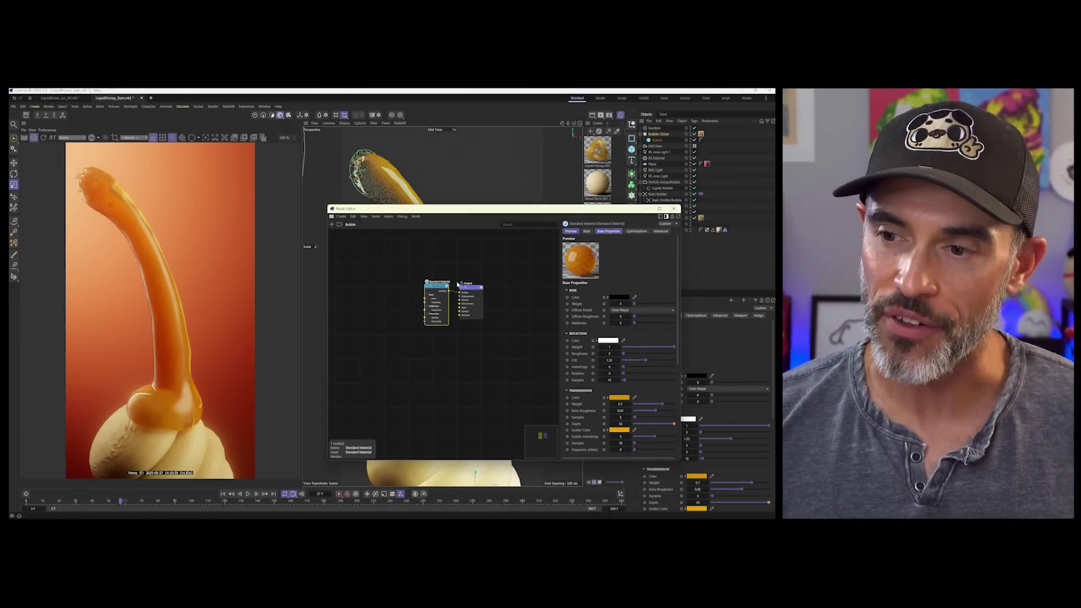
{"action": "scroll", "coordinate": [444, 307], "scroll_direction": "up", "scroll_amount": 3}
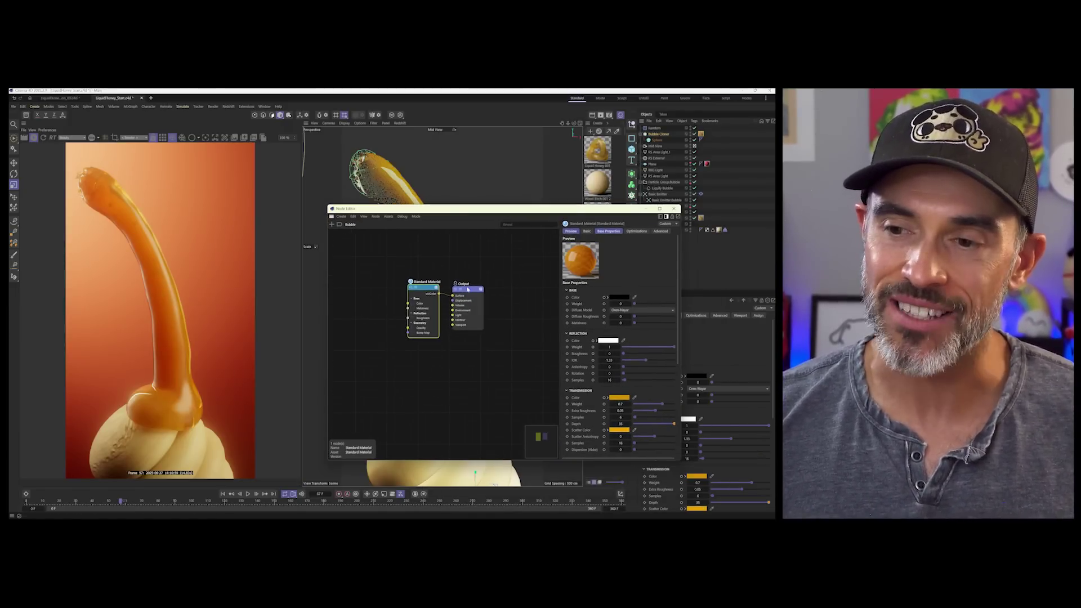
{"action": "left_click_drag", "start_coordinate": [417, 271], "coordinate": [411, 267]}
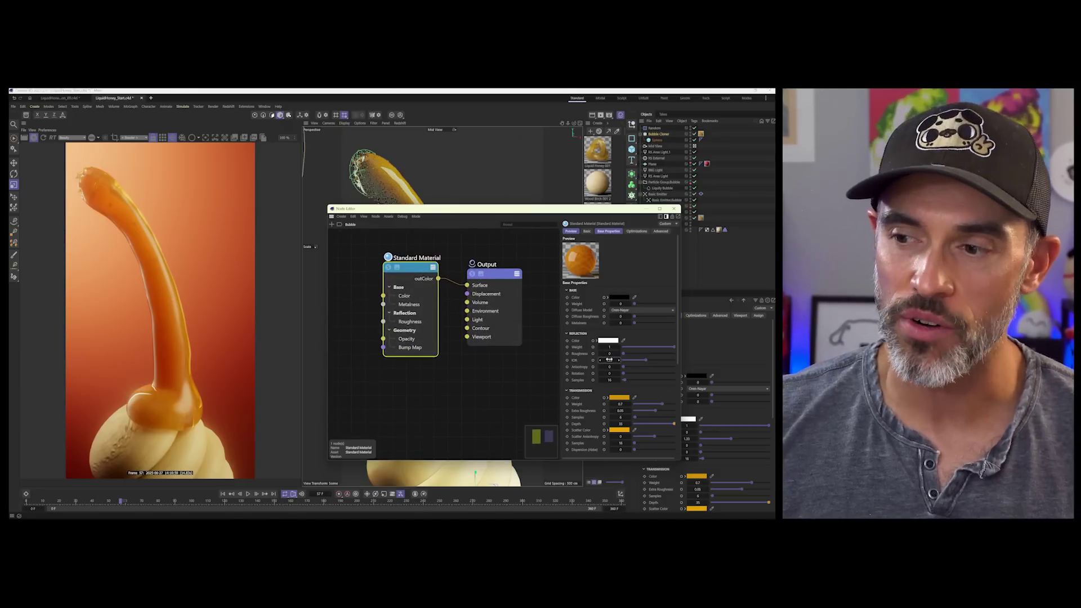
{"action": "left_click", "coordinate": [610, 360]}
{"action": "type", "text": "1"}
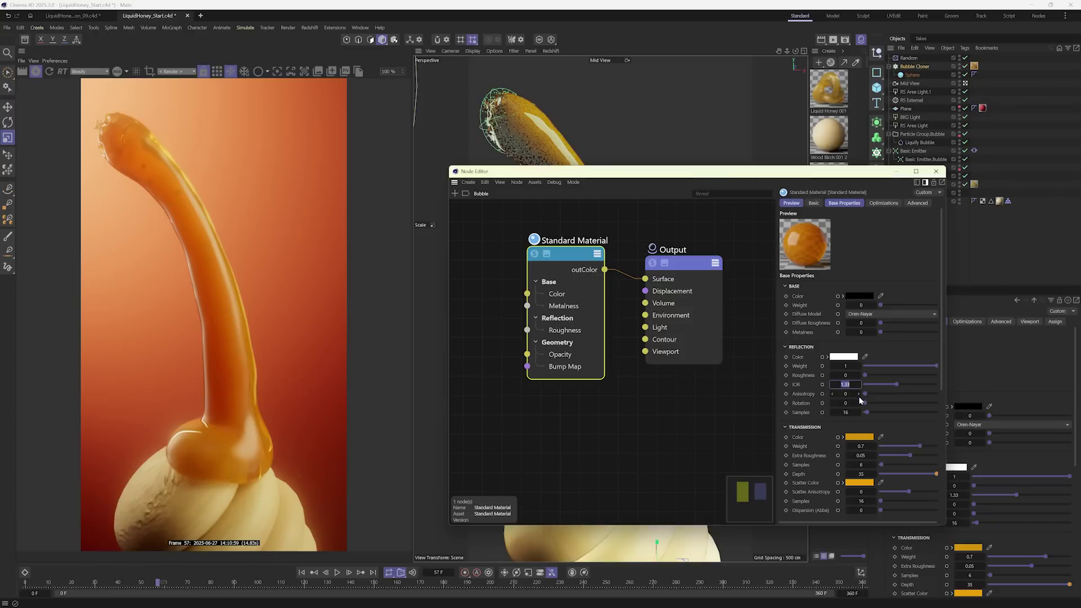
{"action": "key", "text": "Return"}
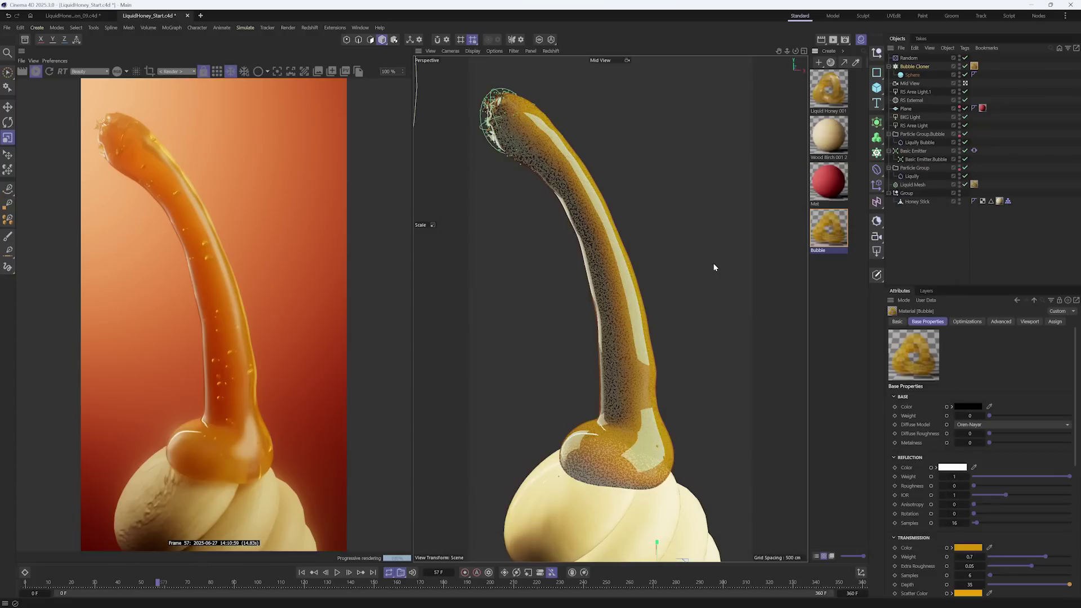
Step: Disable the Liquid Mesh and replay the simulation from the start to inspect the bubble spheres among the honey particles
{"action": "left_click", "coordinate": [966, 184]}
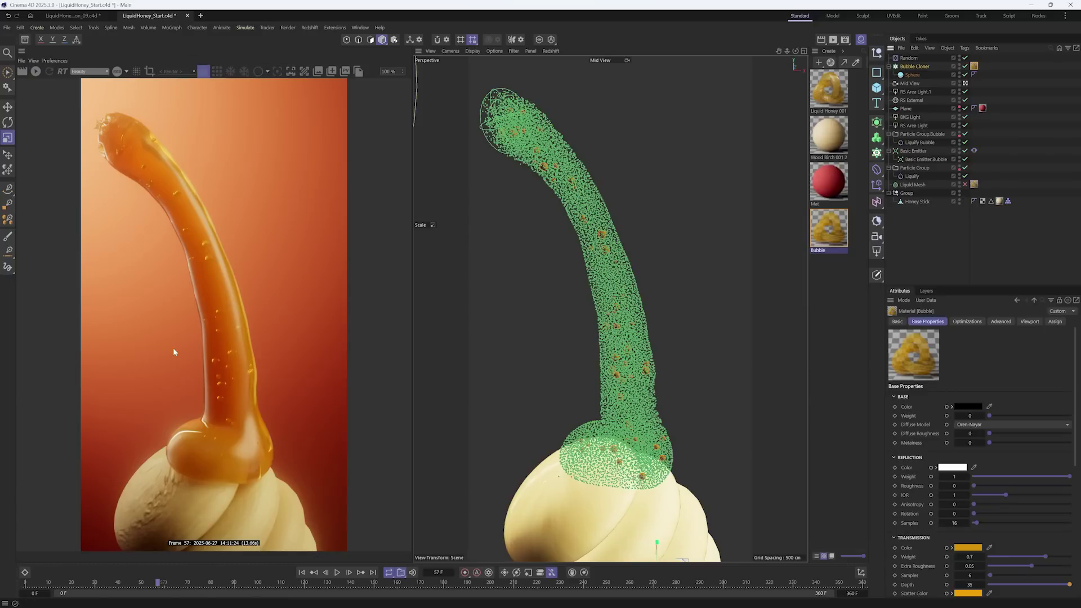
{"action": "key", "text": "shift+g"}
{"action": "key", "text": "F8"}
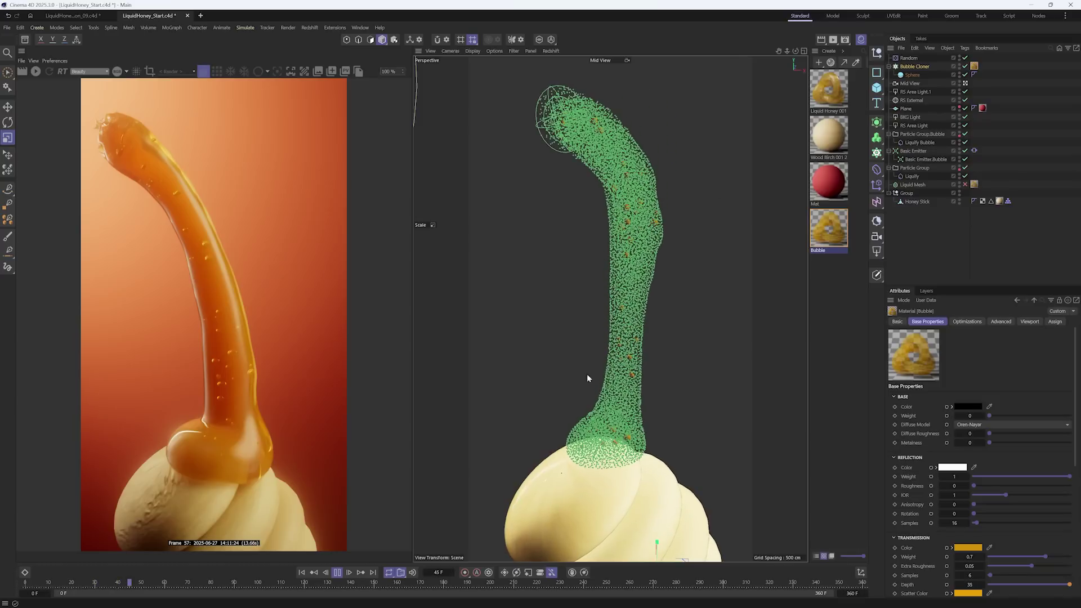
{"action": "key", "text": "F8"}
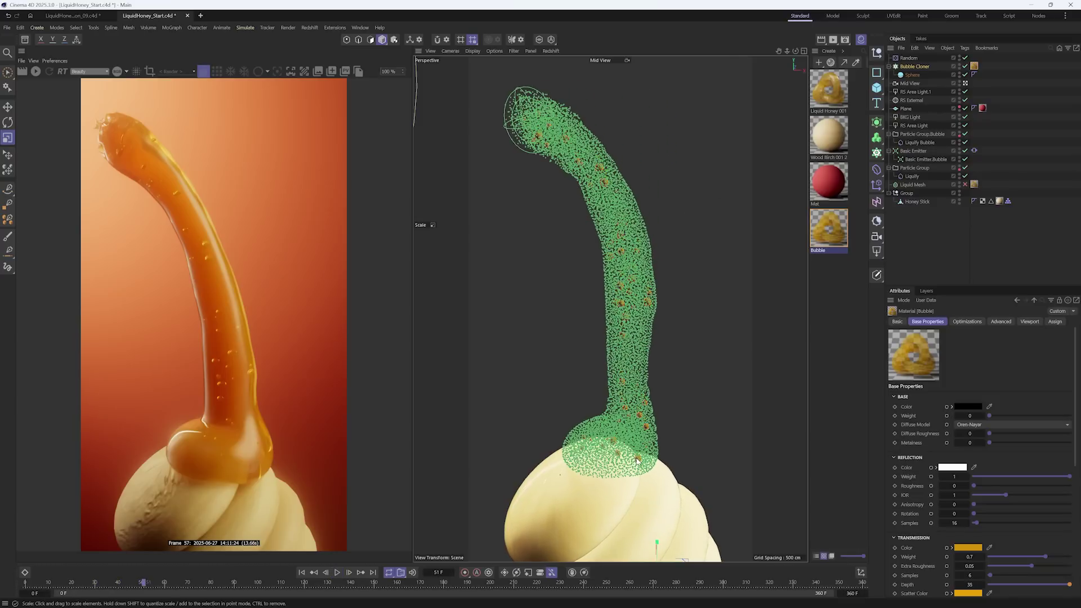
{"action": "scroll", "coordinate": [716, 437], "scroll_direction": "up", "scroll_amount": 10}
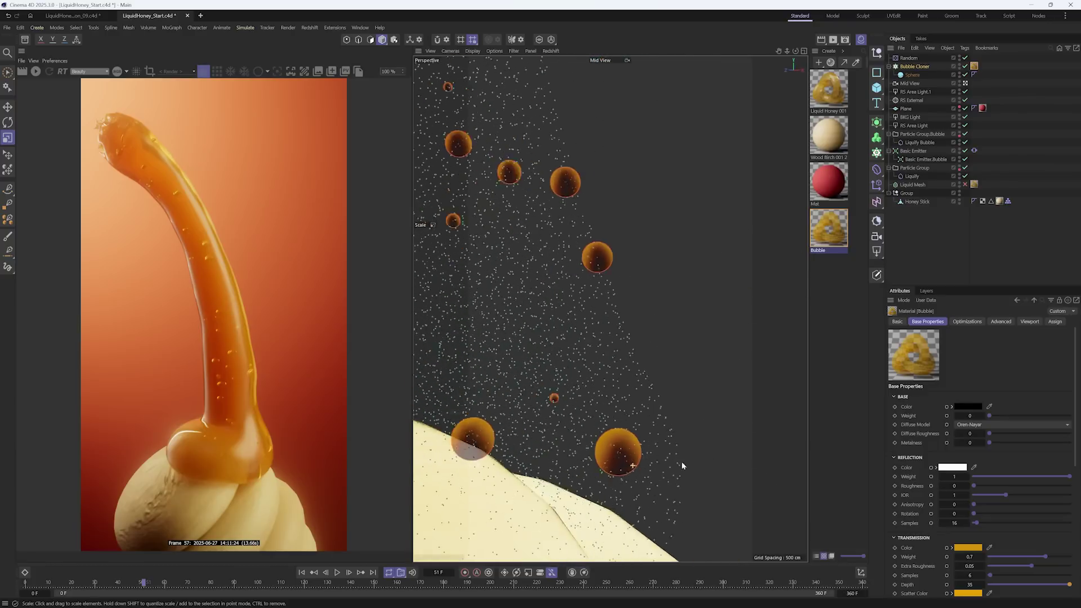
{"action": "scroll", "coordinate": [576, 260], "scroll_direction": "up", "scroll_amount": 2}
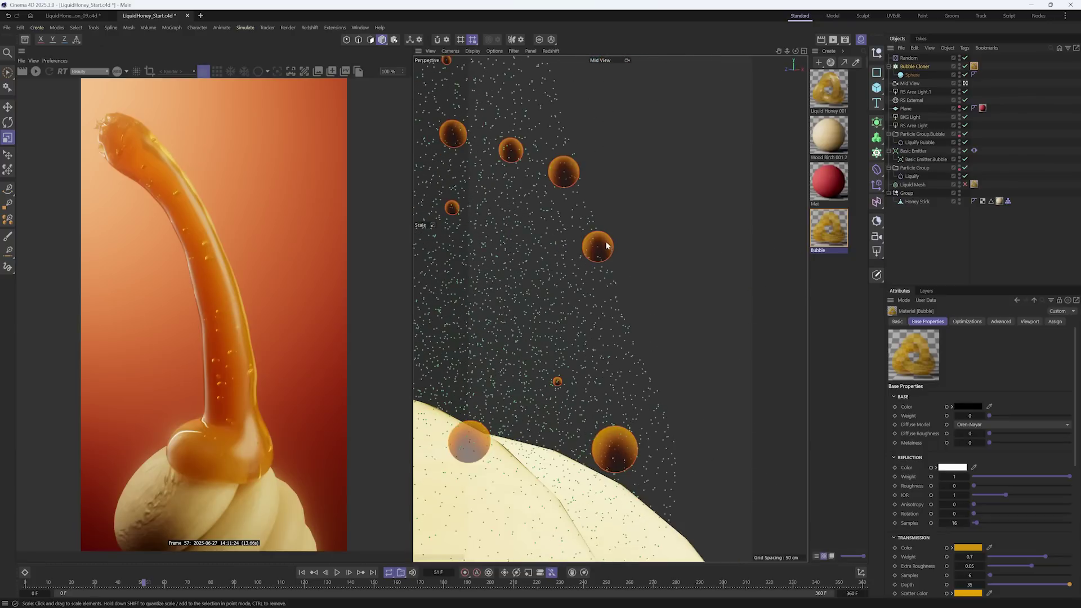
{"action": "scroll", "coordinate": [598, 254], "scroll_direction": "down", "scroll_amount": 10}
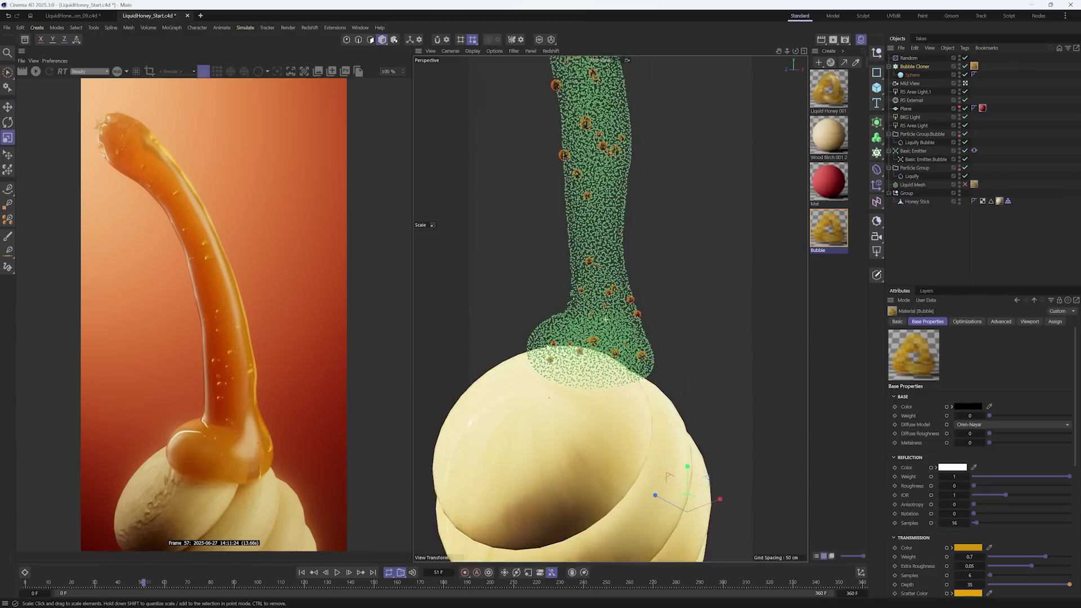
{"action": "scroll", "coordinate": [580, 269], "scroll_direction": "down", "scroll_amount": 5}
{"action": "left_click_drag", "start_coordinate": [580, 268], "coordinate": [623, 243], "text": "alt"}
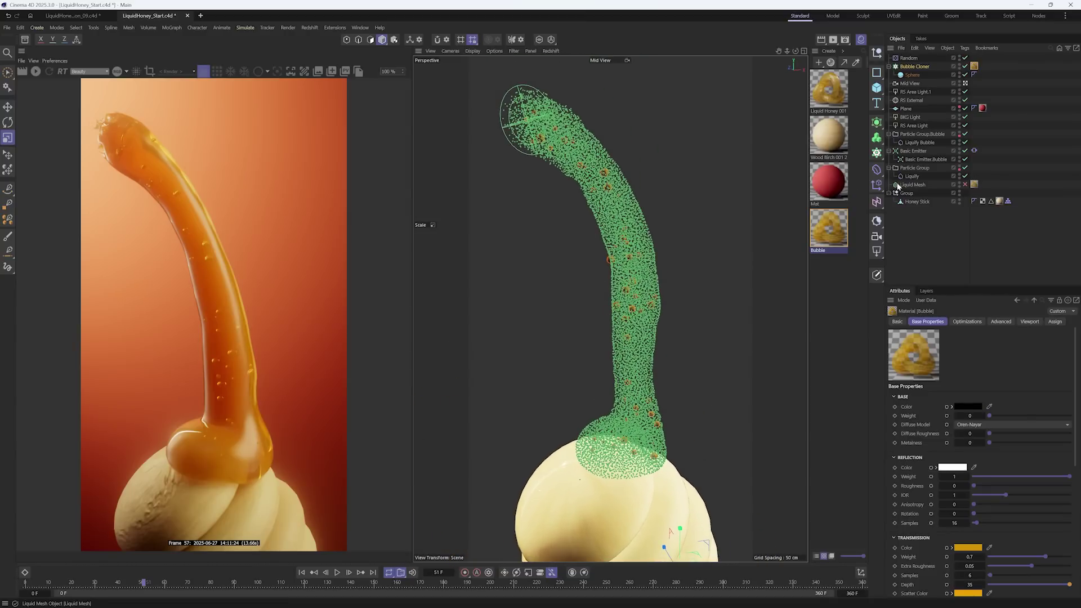
Step: Set the Liquify Bubble modifier's Density to 1200
{"action": "left_click", "coordinate": [923, 144]}
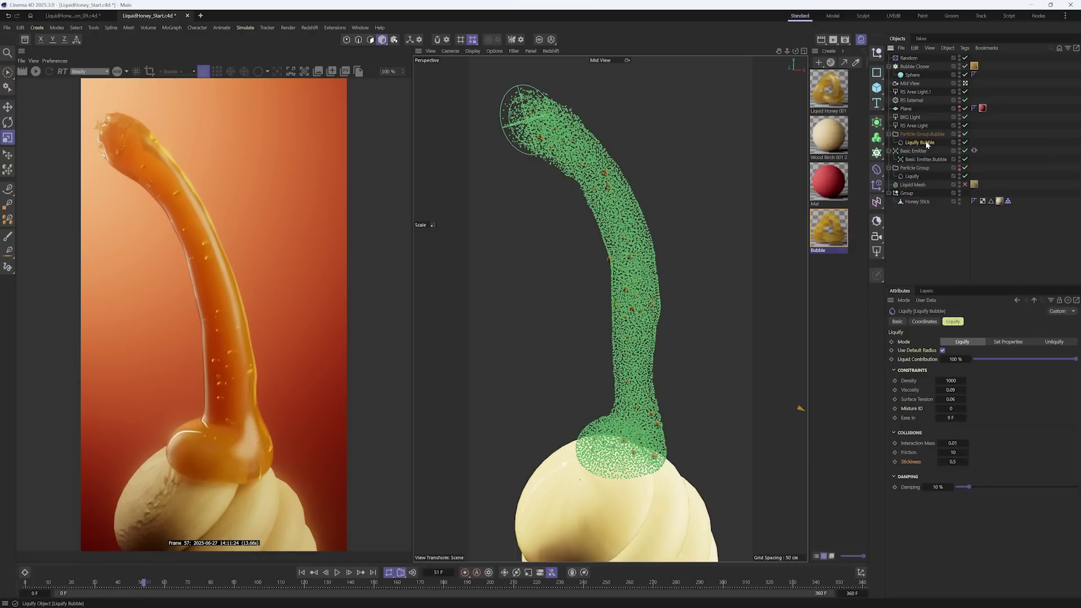
{"action": "left_click", "coordinate": [957, 380]}
{"action": "type", "text": "1200"}
Step: Replay the simulation from frame 0 to check how the bubbles move within the honey particles
{"action": "left_click", "coordinate": [914, 168]}
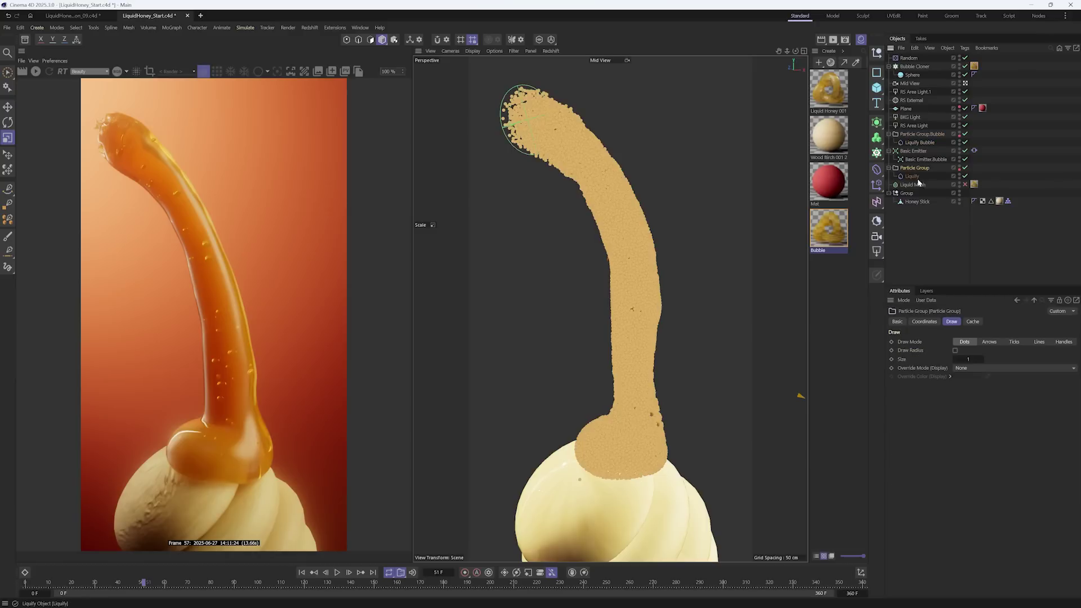
{"action": "left_click", "coordinate": [302, 572]}
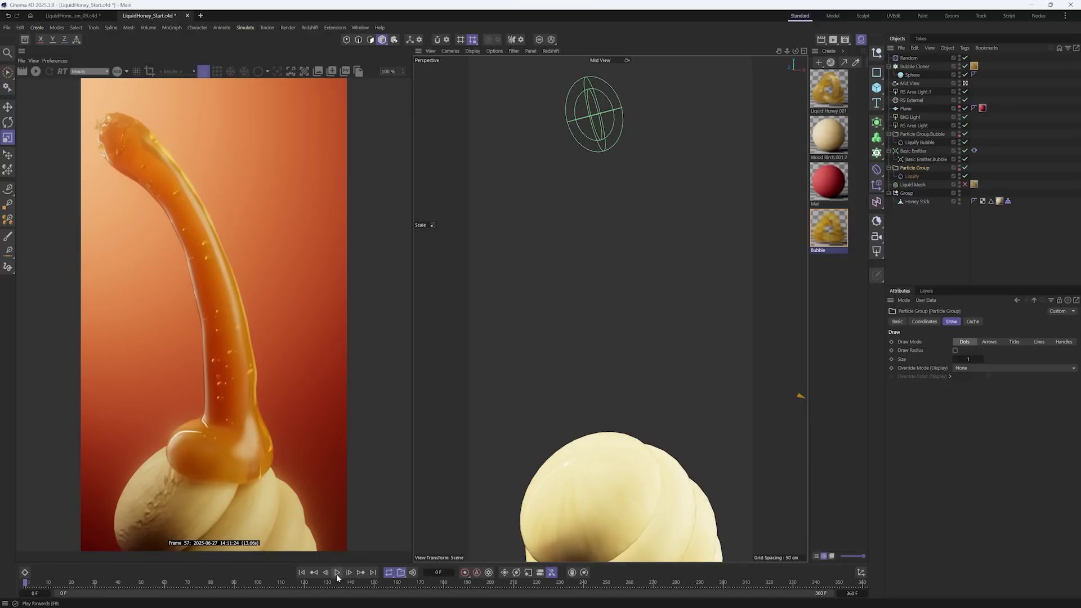
{"action": "left_click", "coordinate": [922, 135]}
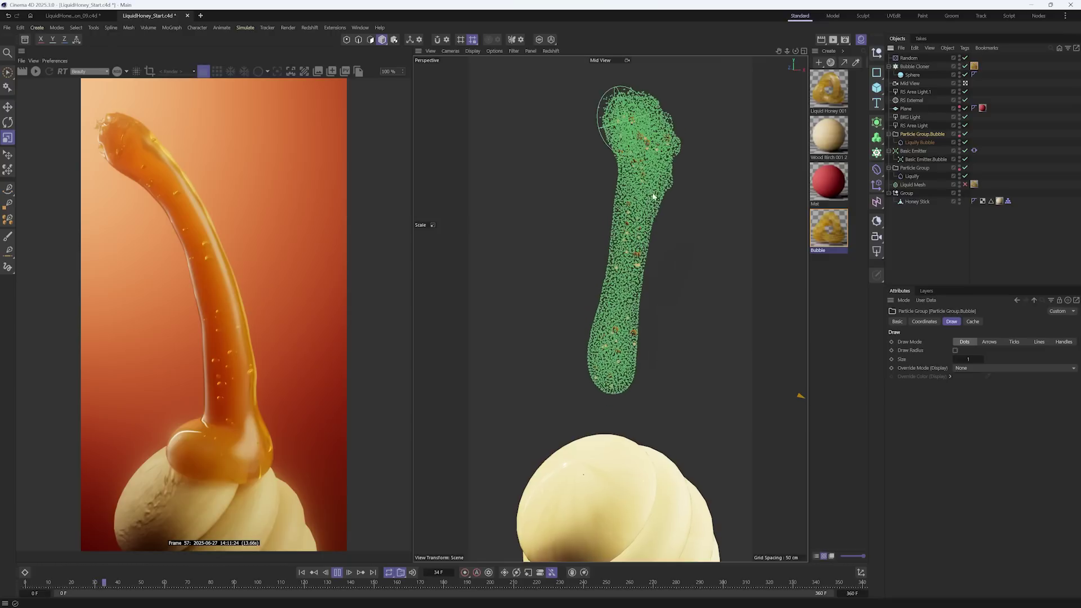
{"action": "key", "text": "F8"}
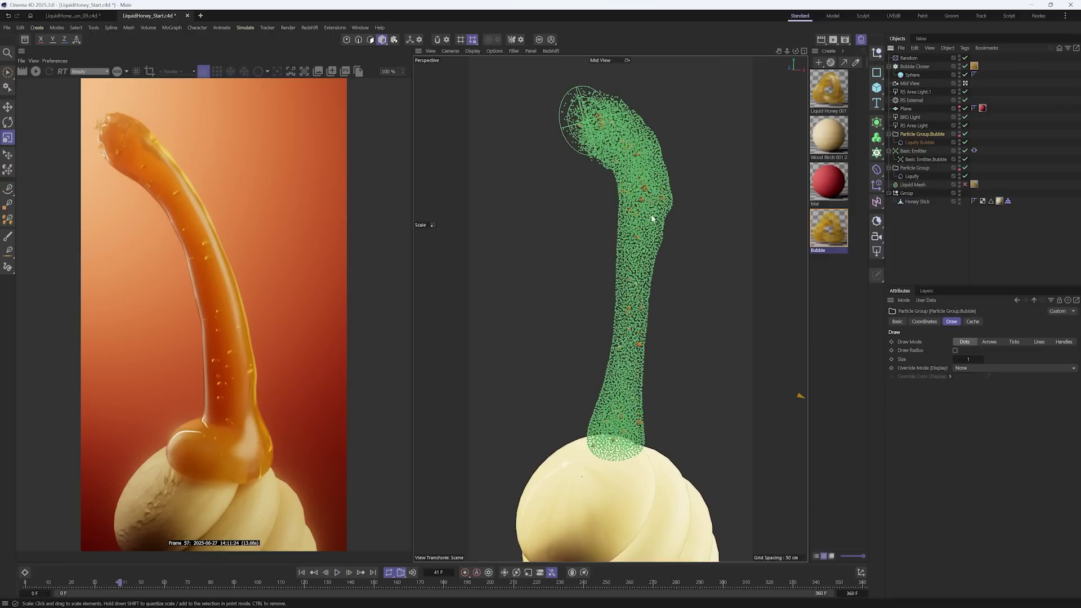
{"action": "left_click", "coordinate": [337, 573]}
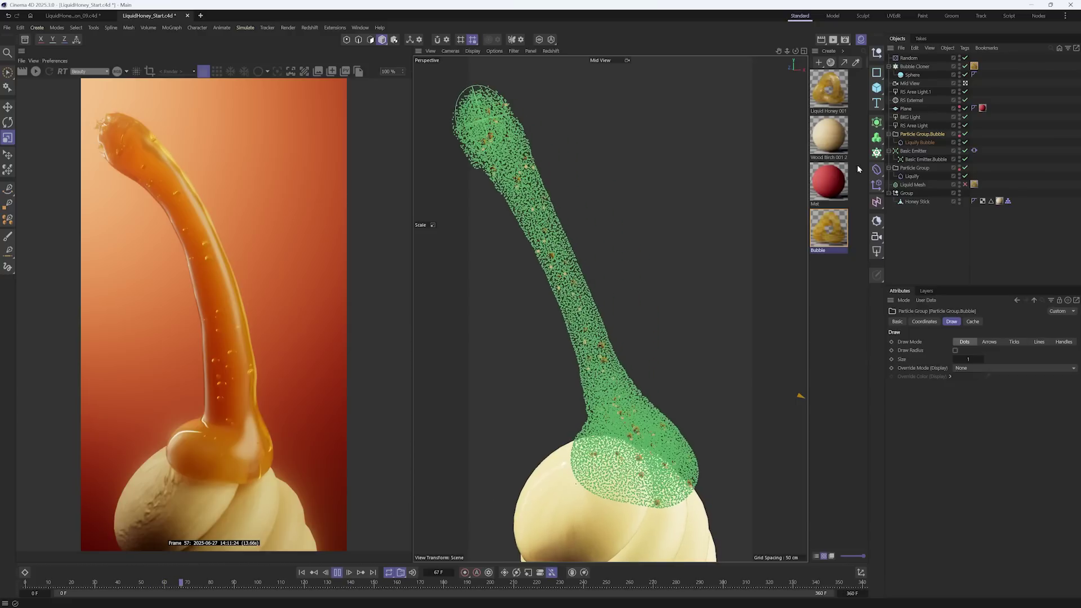
Step: Review the bubble emitter's settings and rerun the simulation from the start with the whole honey dipper in view
{"action": "left_click", "coordinate": [929, 158]}
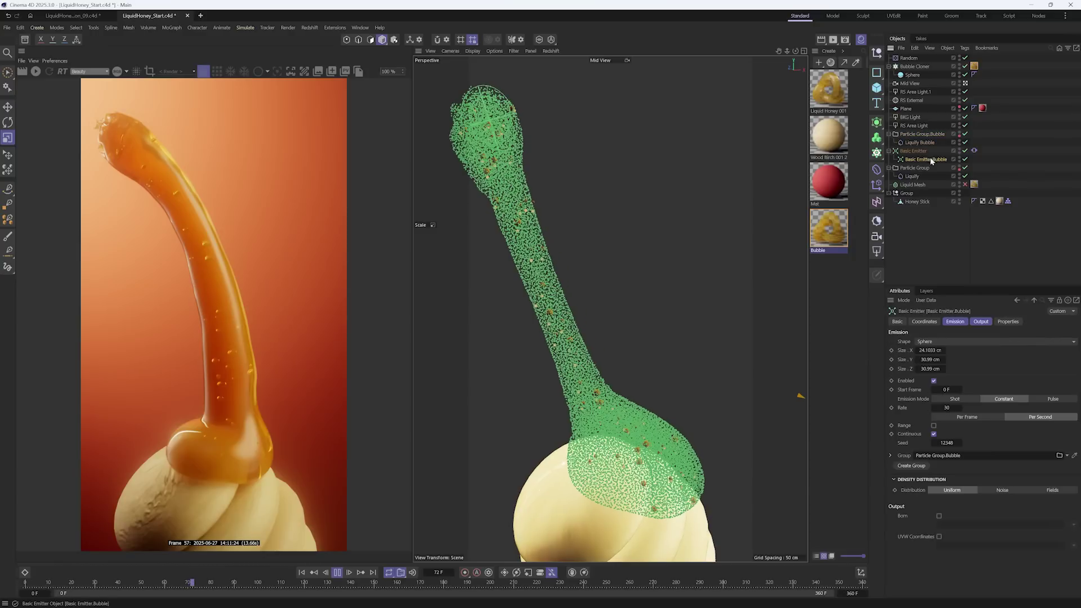
{"action": "left_click", "coordinate": [646, 129]}
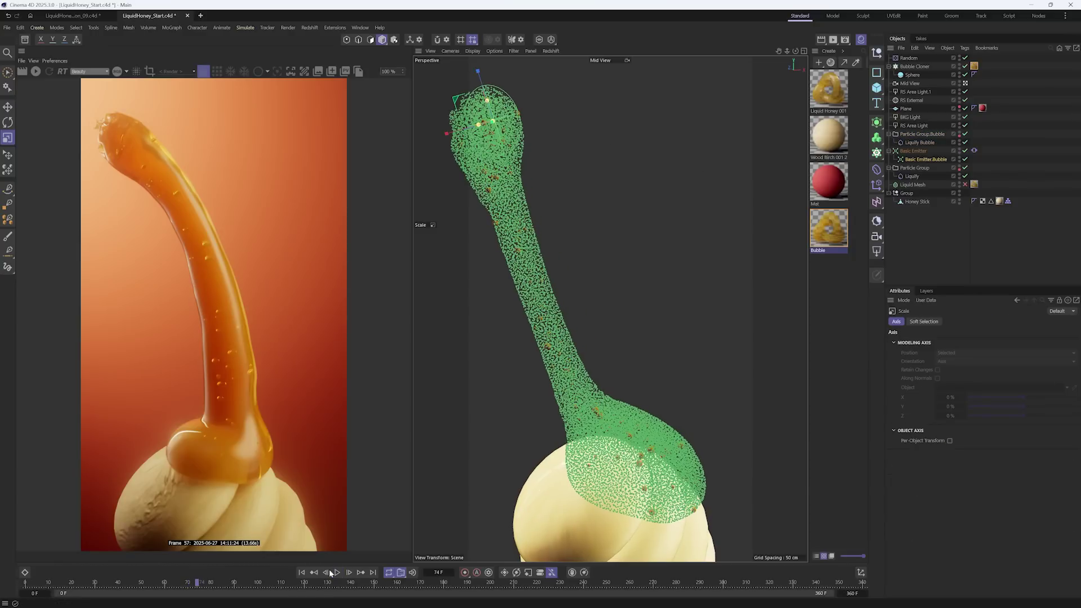
{"action": "left_click", "coordinate": [302, 572]}
{"action": "left_click", "coordinate": [336, 572]}
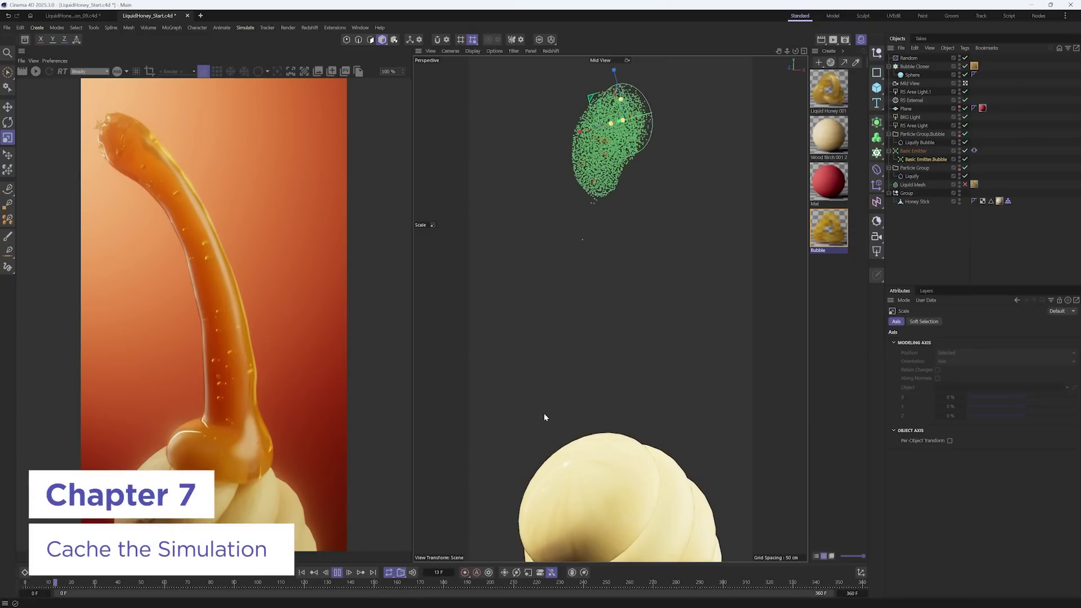
{"action": "middle_click_drag", "start_coordinate": [591, 352], "coordinate": [550, 260], "text": "alt"}
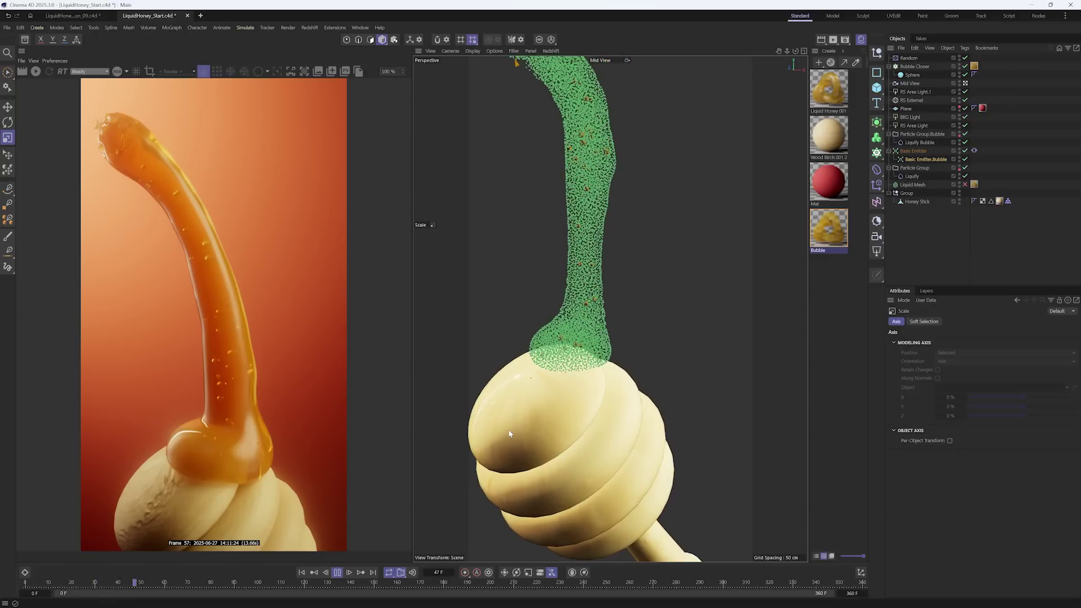
{"action": "key", "text": "F8"}
{"action": "scroll", "coordinate": [545, 427], "scroll_direction": "down", "scroll_amount": 4}
{"action": "middle_click_drag", "start_coordinate": [546, 427], "coordinate": [555, 356], "text": "alt"}
{"action": "mouse_move", "coordinate": [555, 356]}
{"action": "left_mouse_down", "text": "alt"}
{"action": "mouse_move", "coordinate": [580, 369]}
{"action": "mouse_move", "coordinate": [570, 357]}
{"action": "left_mouse_up", "text": "alt"}
{"action": "middle_click_drag", "start_coordinate": [570, 357], "coordinate": [580, 366], "text": "alt"}
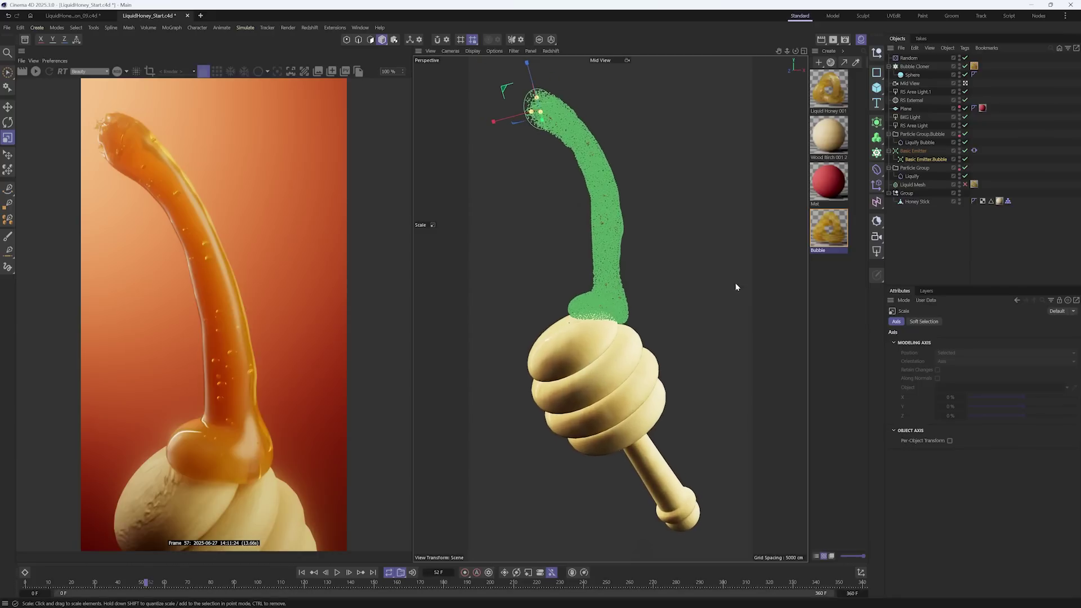
Step: Cache the scene for both the bubble and honey particle groups as Alembic files named TEST, and play back the cached simulation
{"action": "left_click", "coordinate": [917, 134]}
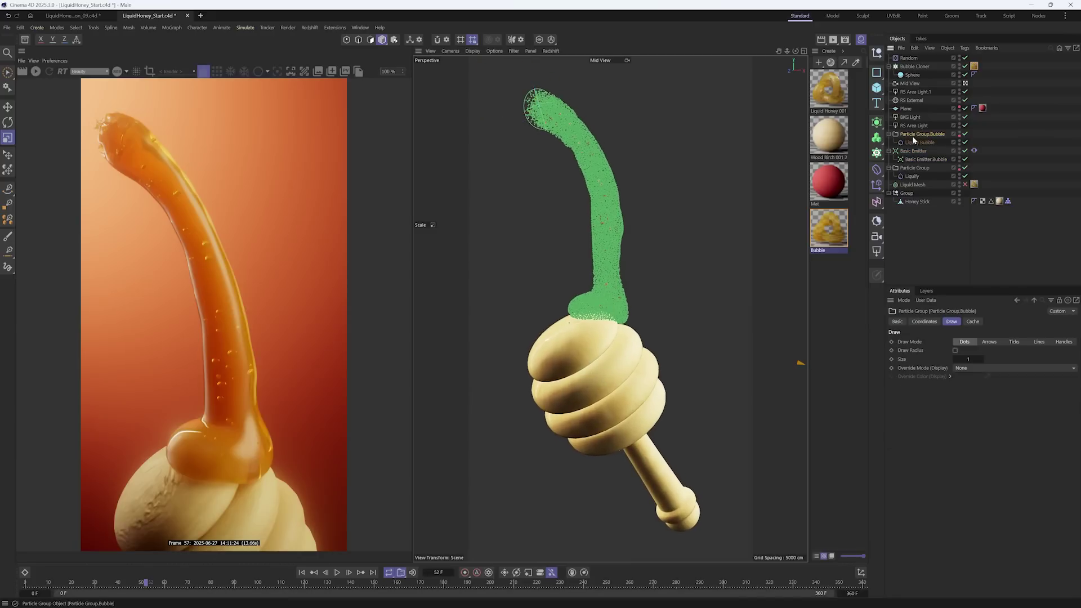
{"action": "left_click", "coordinate": [914, 169], "text": "ctrl"}
{"action": "left_click", "coordinate": [973, 322]}
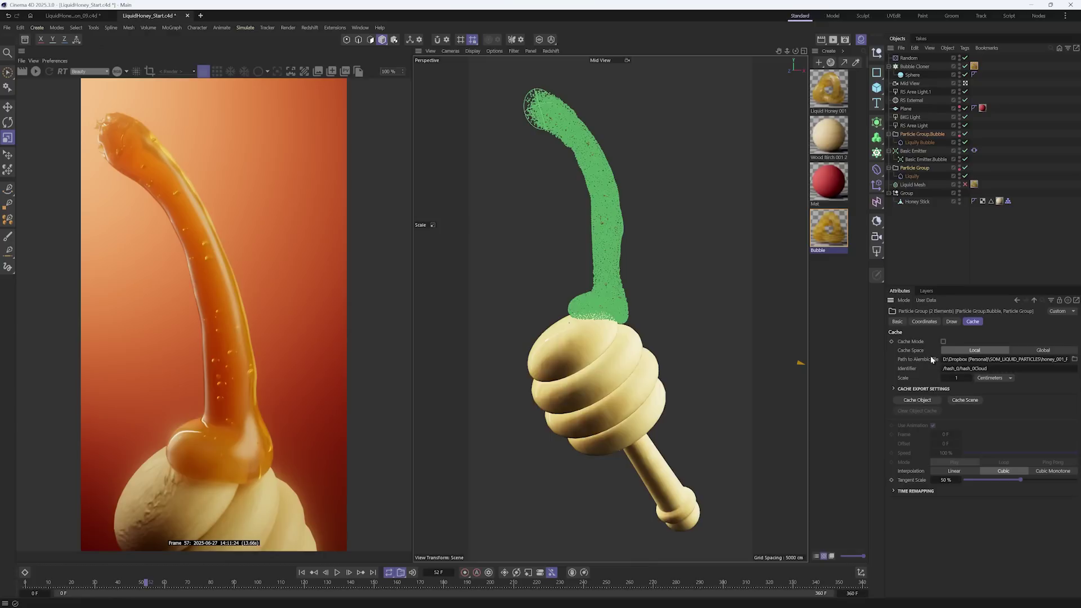
{"action": "left_click", "coordinate": [972, 396]}
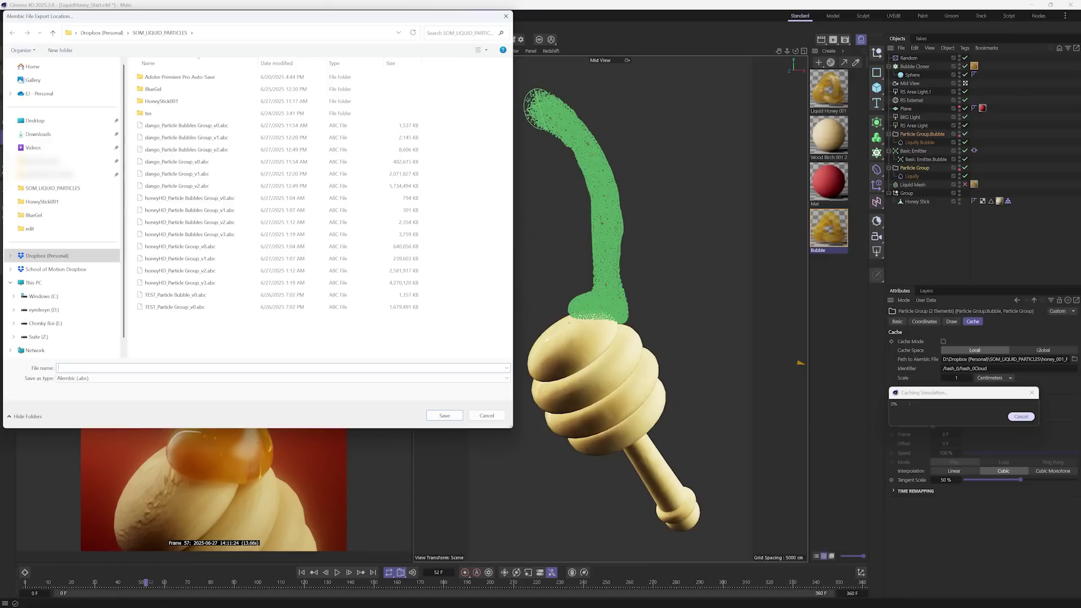
{"action": "type", "text": "test"}
{"action": "key", "text": "Return"}
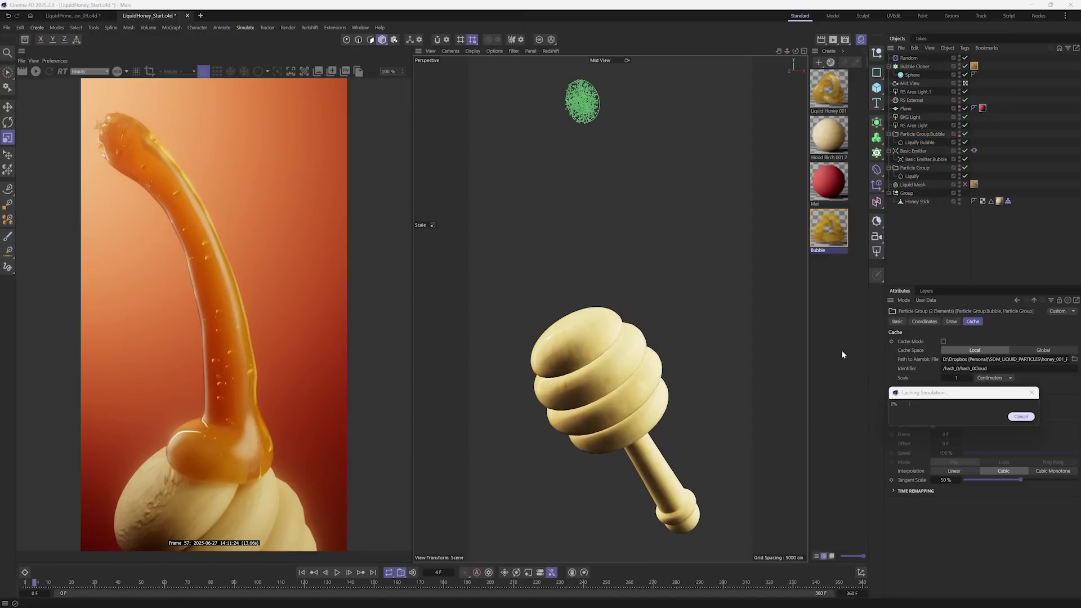
{"action": "left_click_drag", "start_coordinate": [921, 392], "coordinate": [492, 248]}
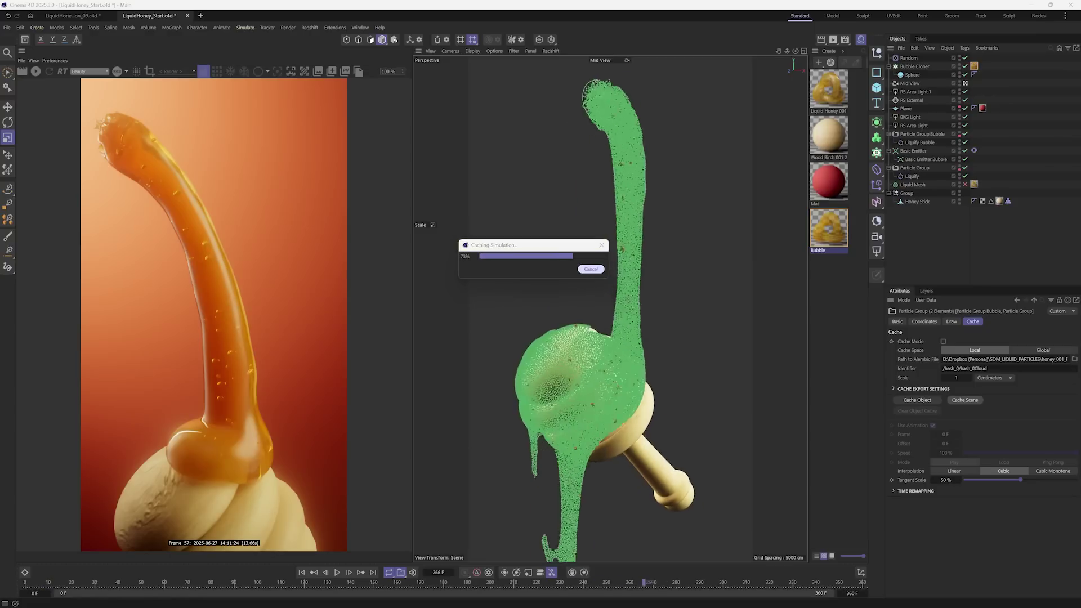
{"action": "left_click", "coordinate": [338, 573]}
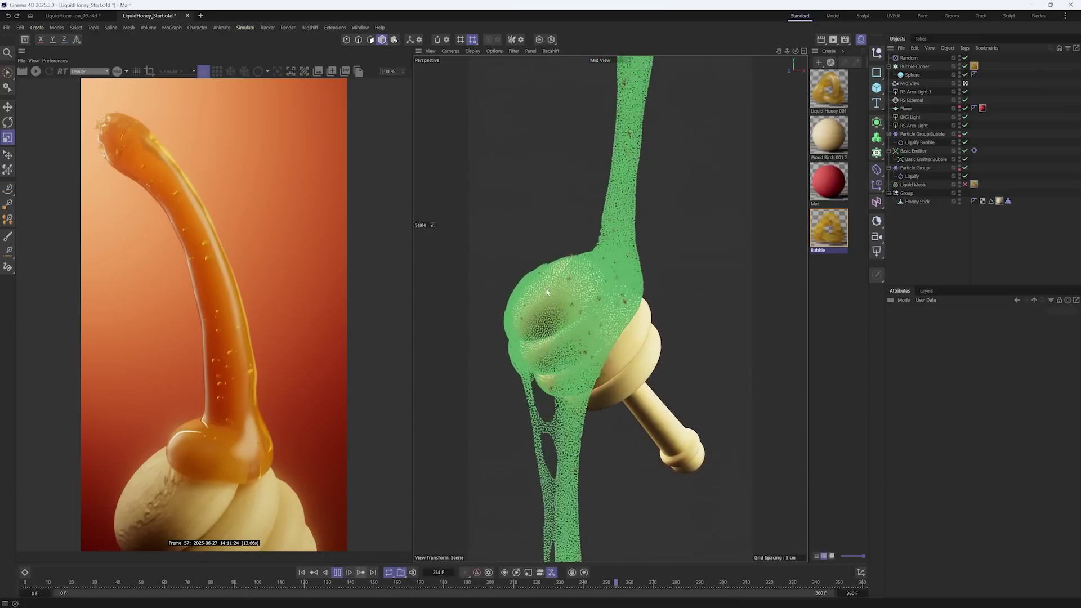
{"action": "key", "text": "F8"}
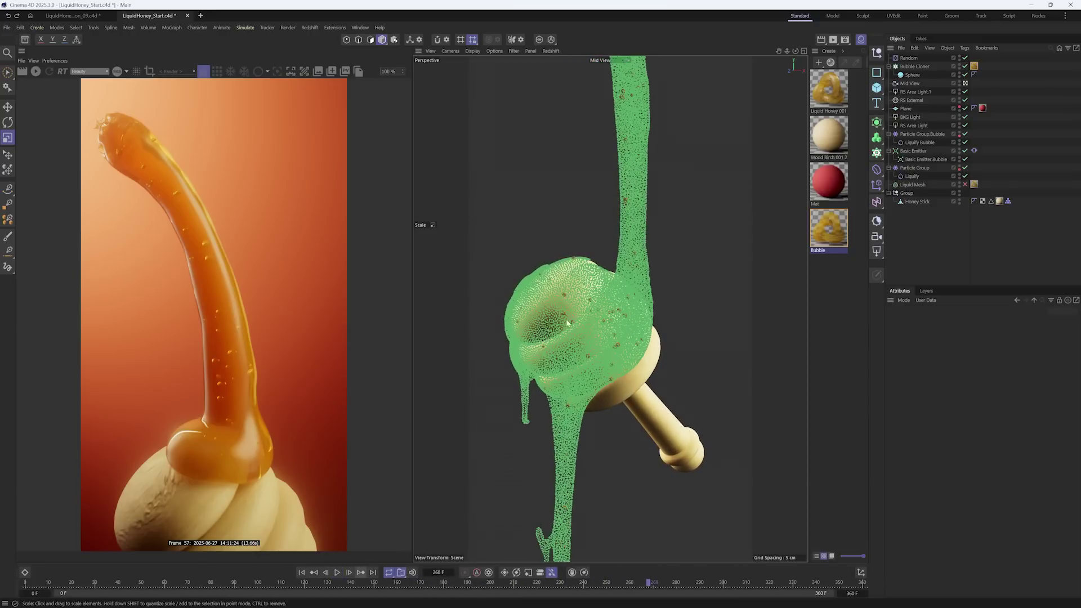
Step: Restart the Redshift render preview, re-enable the Liquid Mesh, and render the honey pour around frame 252
{"action": "left_click", "coordinate": [36, 72]}
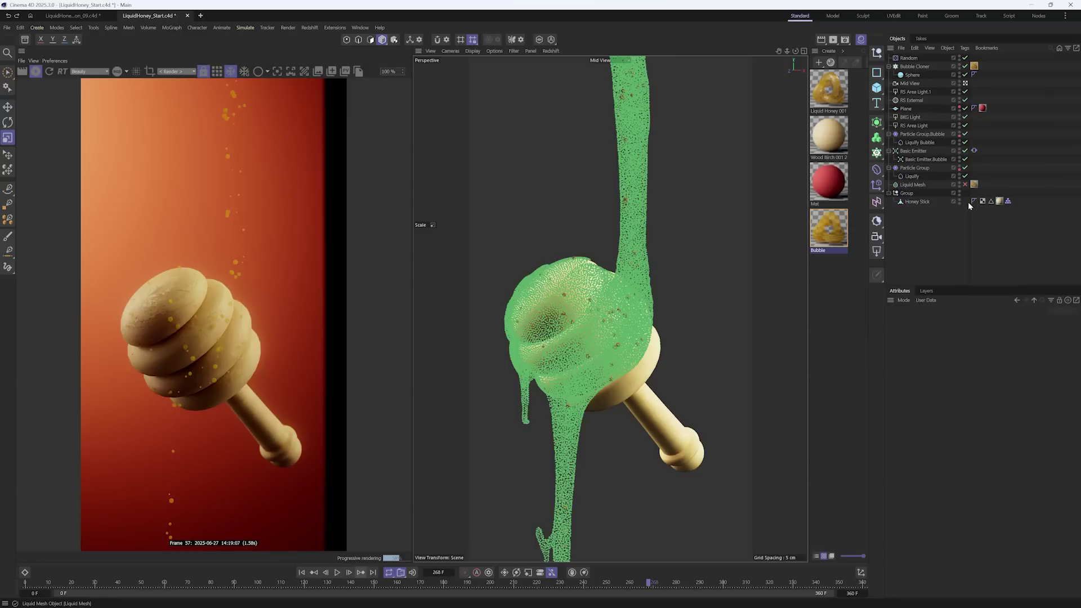
{"action": "left_click", "coordinate": [966, 185]}
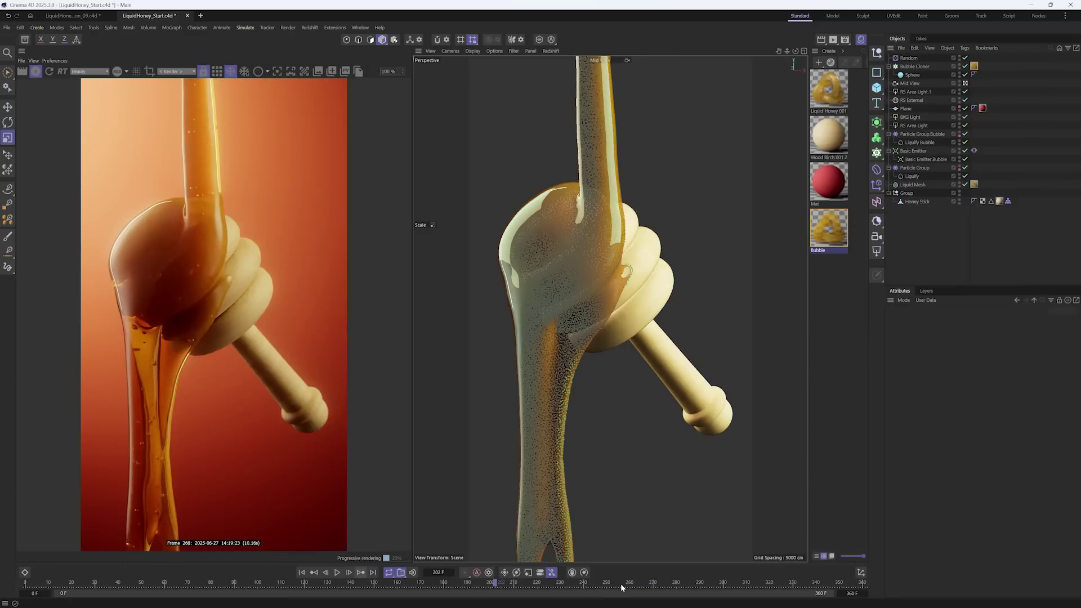
{"action": "left_click", "coordinate": [621, 585]}
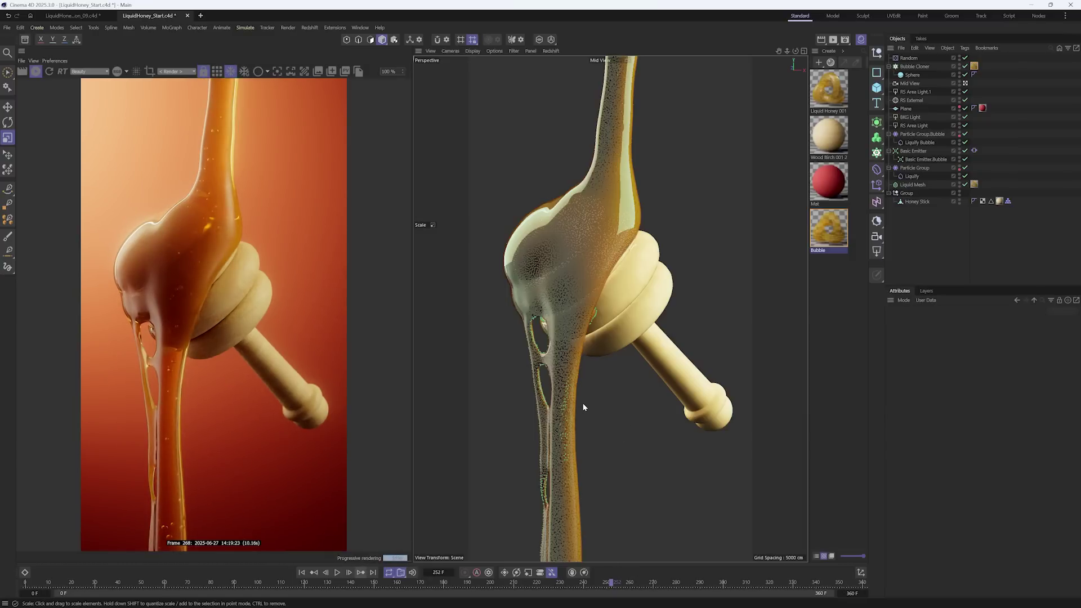
Step: Examine the Alembic file path in the honey Particle Group's cache settings
{"action": "left_click", "coordinate": [909, 168]}
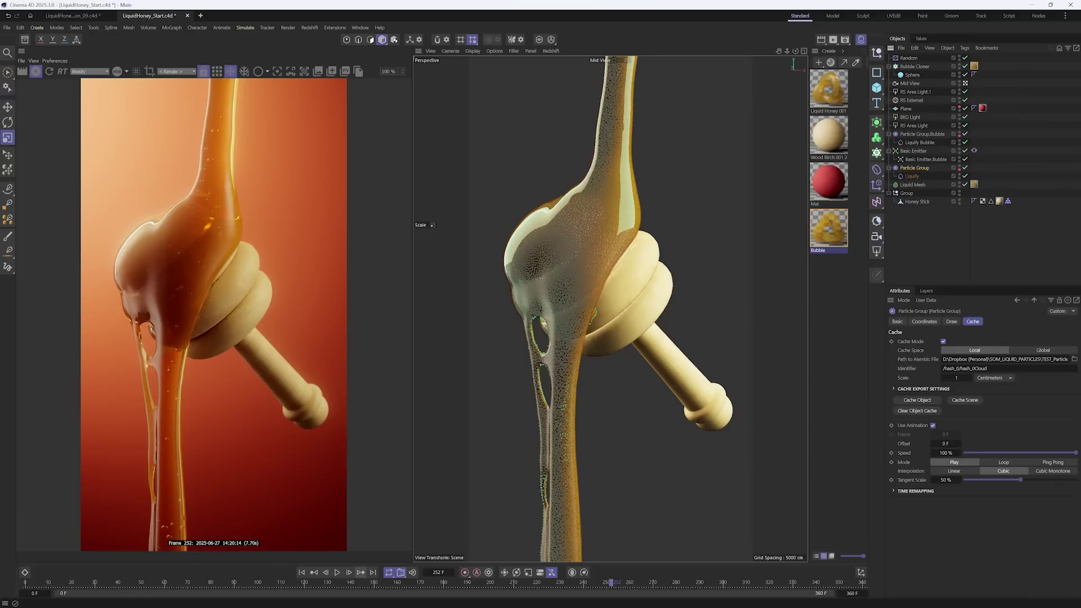
{"action": "left_click_drag", "start_coordinate": [1026, 360], "coordinate": [1072, 360]}
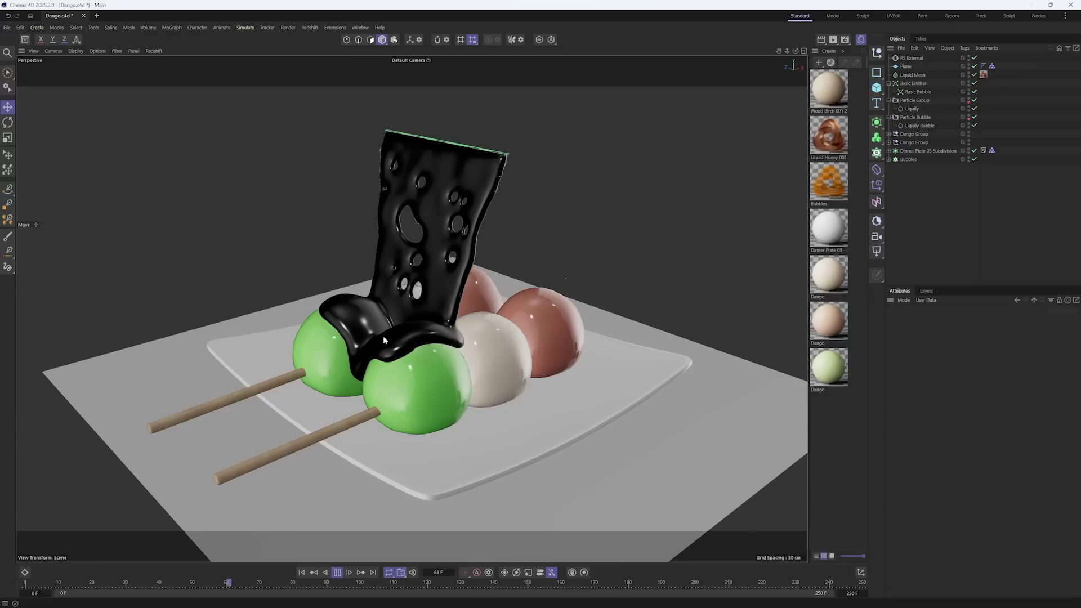
Step: Review the Liquify settings, pause the simulation, and inspect the Liquid Mesh properties of the dango sauce
{"action": "left_click", "coordinate": [912, 111]}
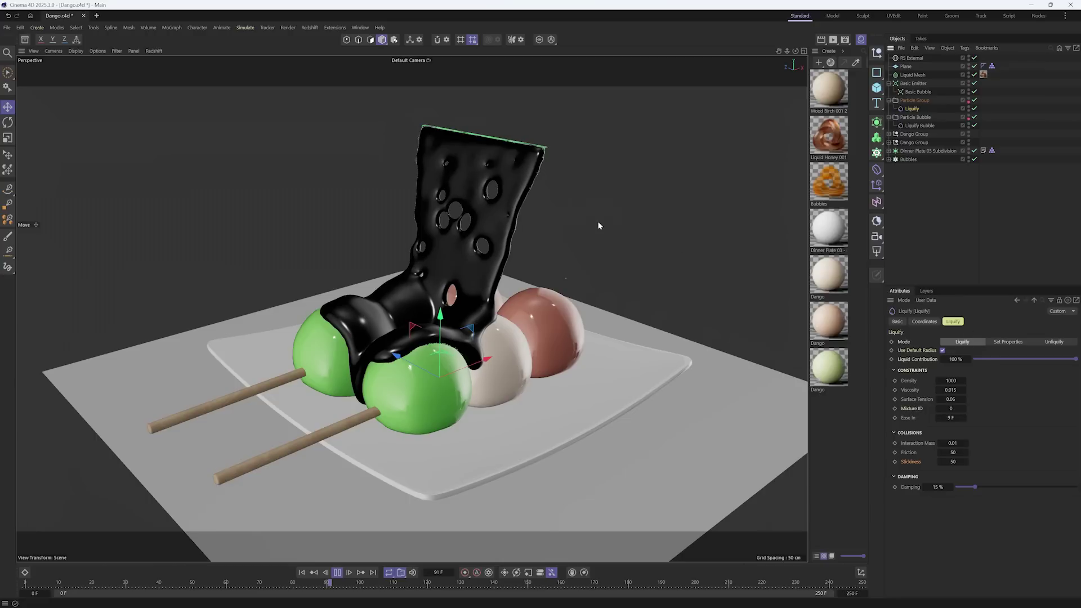
{"action": "key", "text": "F8"}
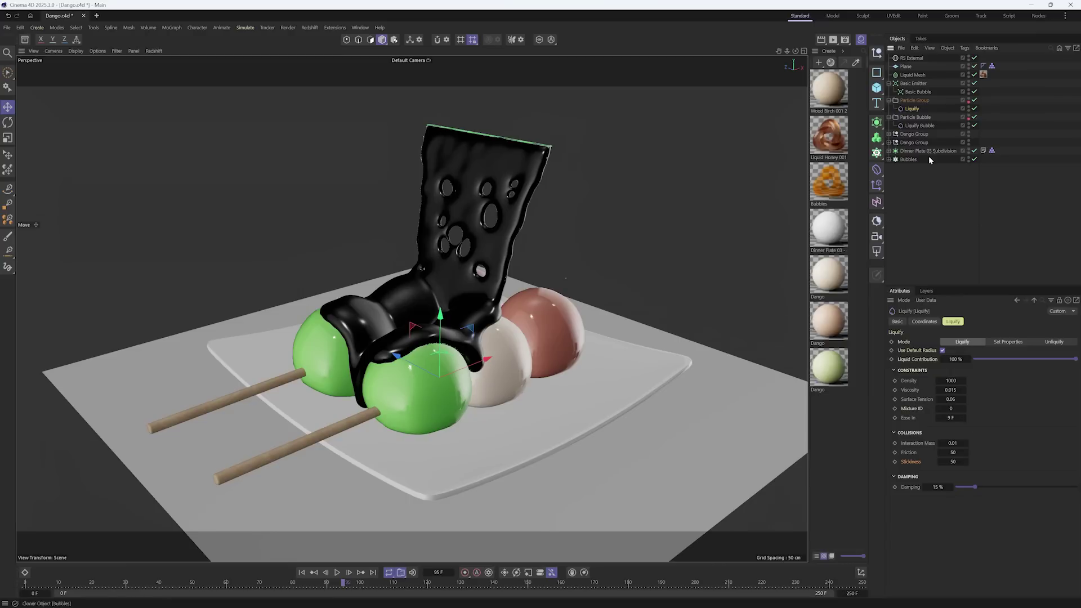
{"action": "left_click", "coordinate": [917, 75]}
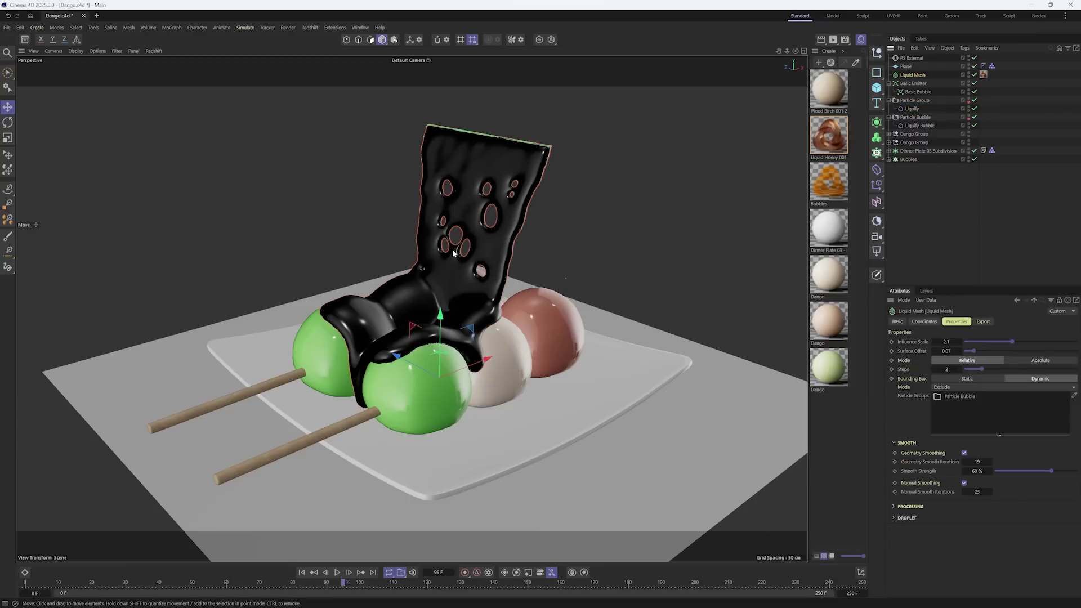
Step: Review the Basic Emitter's emission settings and replay the dango sauce simulation from the first frame
{"action": "left_click", "coordinate": [302, 572]}
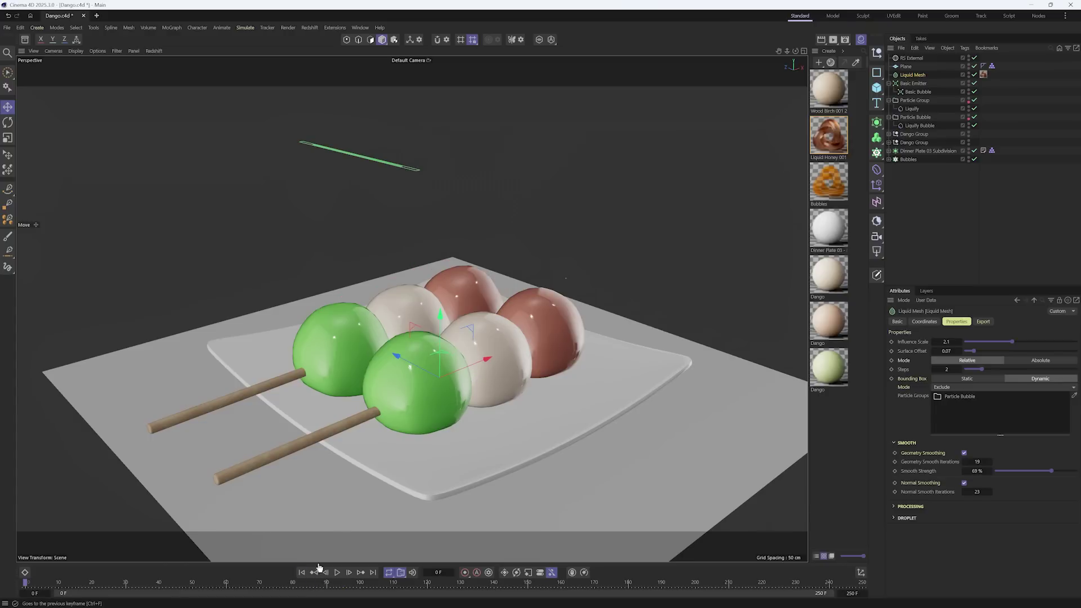
{"action": "left_click", "coordinate": [914, 83]}
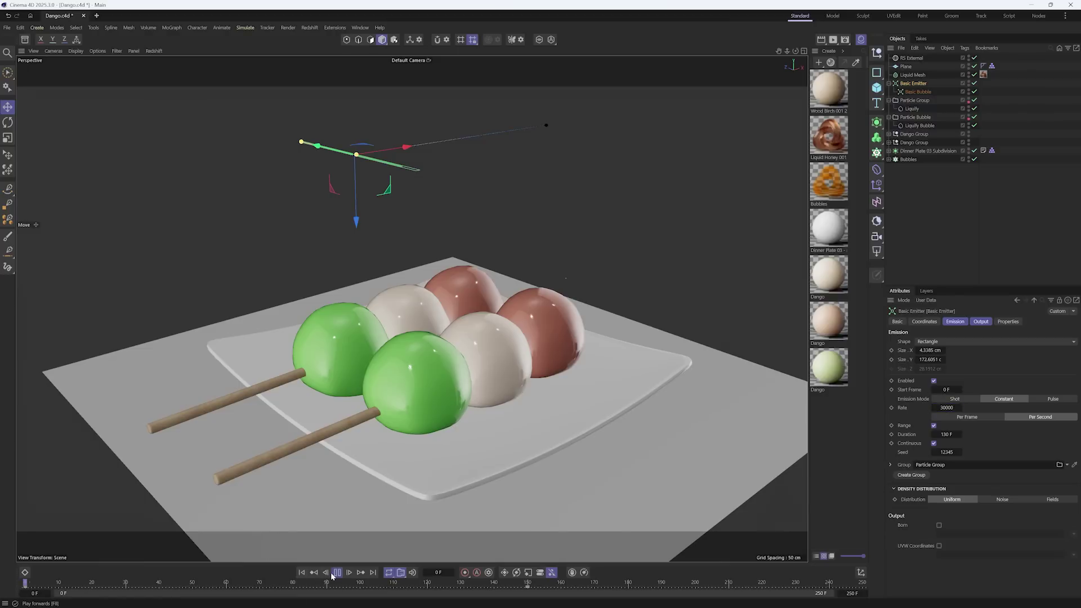
{"action": "left_click", "coordinate": [332, 574]}
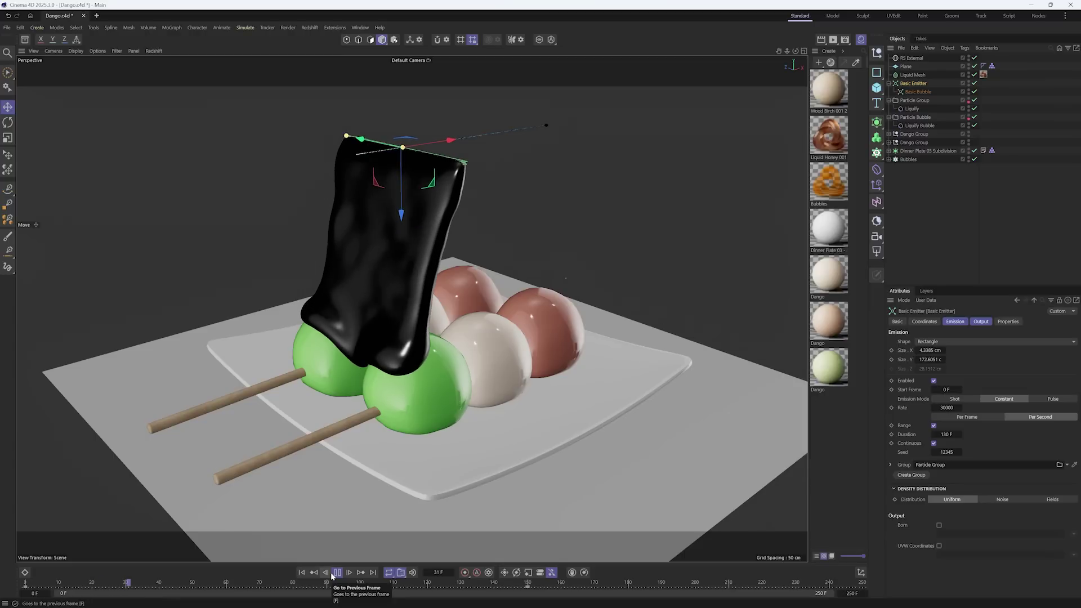
Step: Stop the playback, set the scene's default liquid radius to 1.2 cm, and rerun the simulation from the start
{"action": "key", "text": "F8"}
{"action": "key", "text": "ctrl+d"}
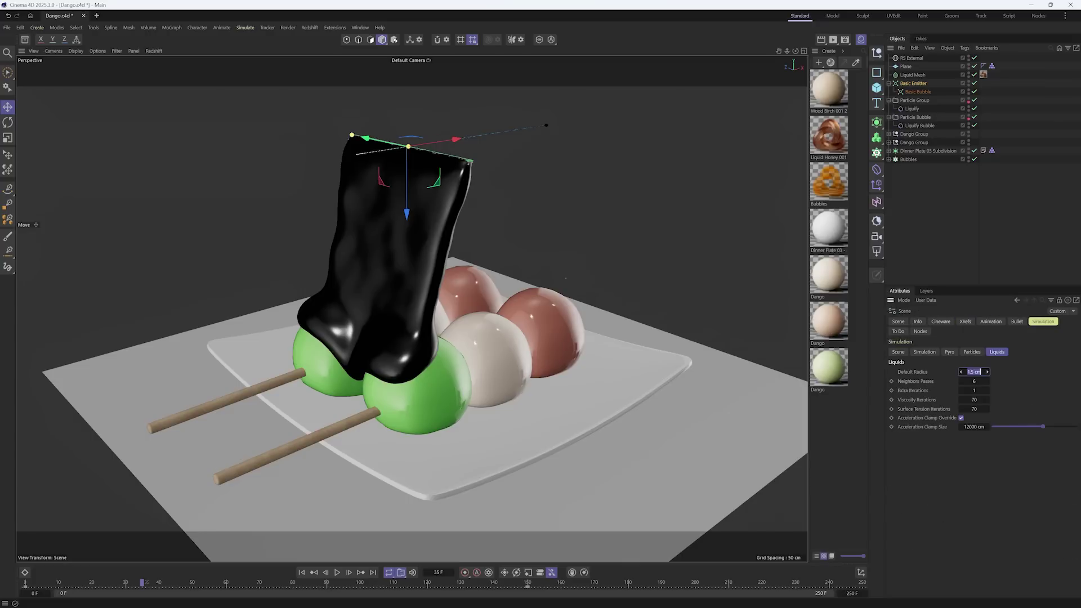
{"action": "left_click", "coordinate": [302, 572]}
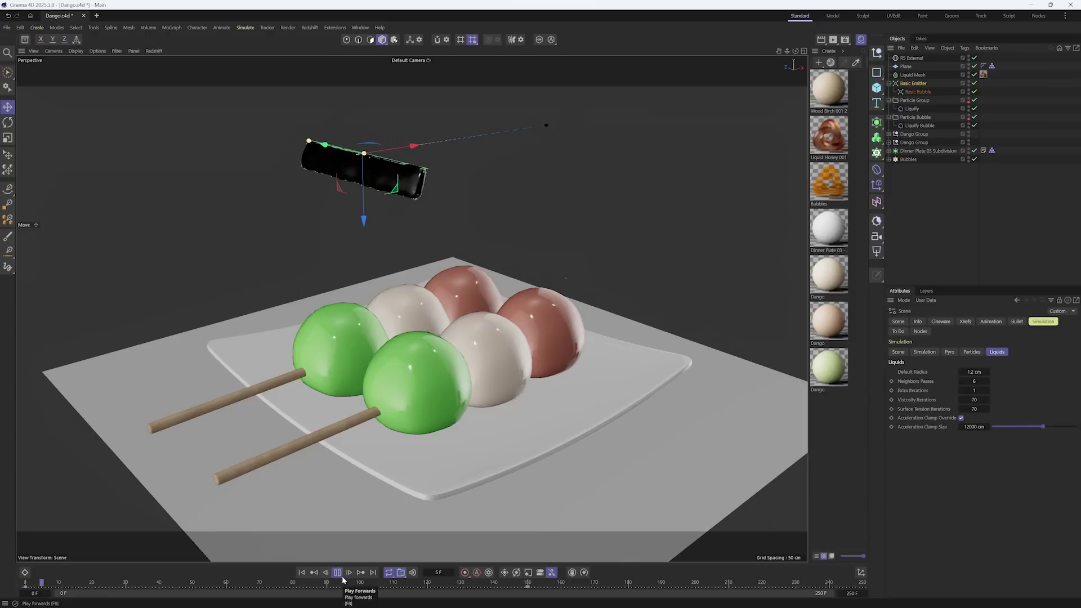